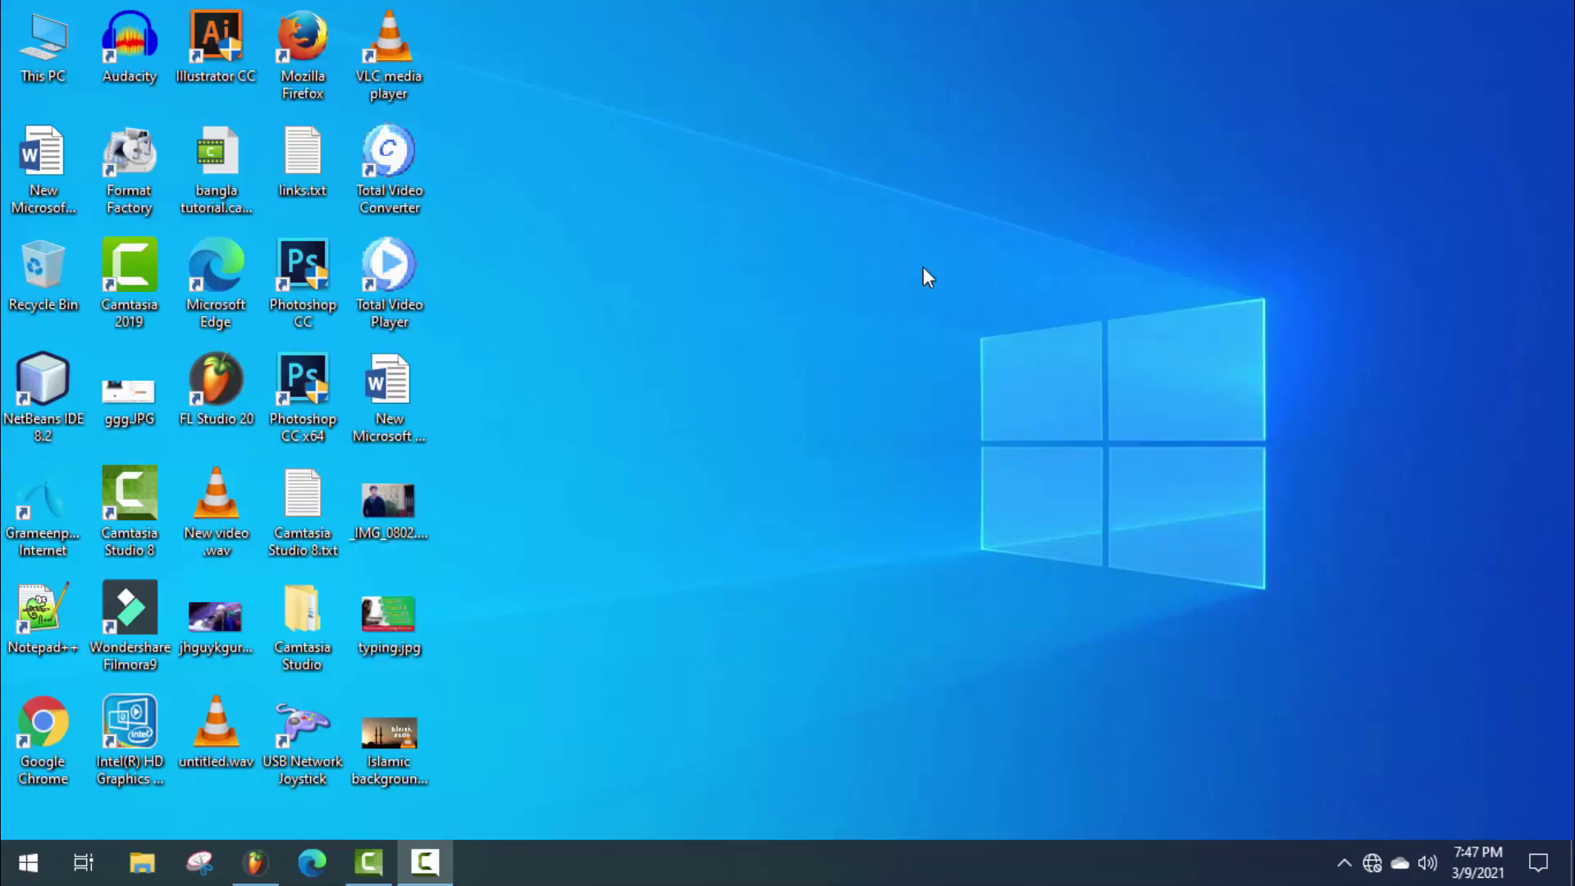
Move untitled.wav to the end of the last column of desktop icons and refresh the desktop
drag(210, 743, 361, 799)
right_click(766, 328)
click(826, 423)
right_click(767, 293)
click(823, 389)
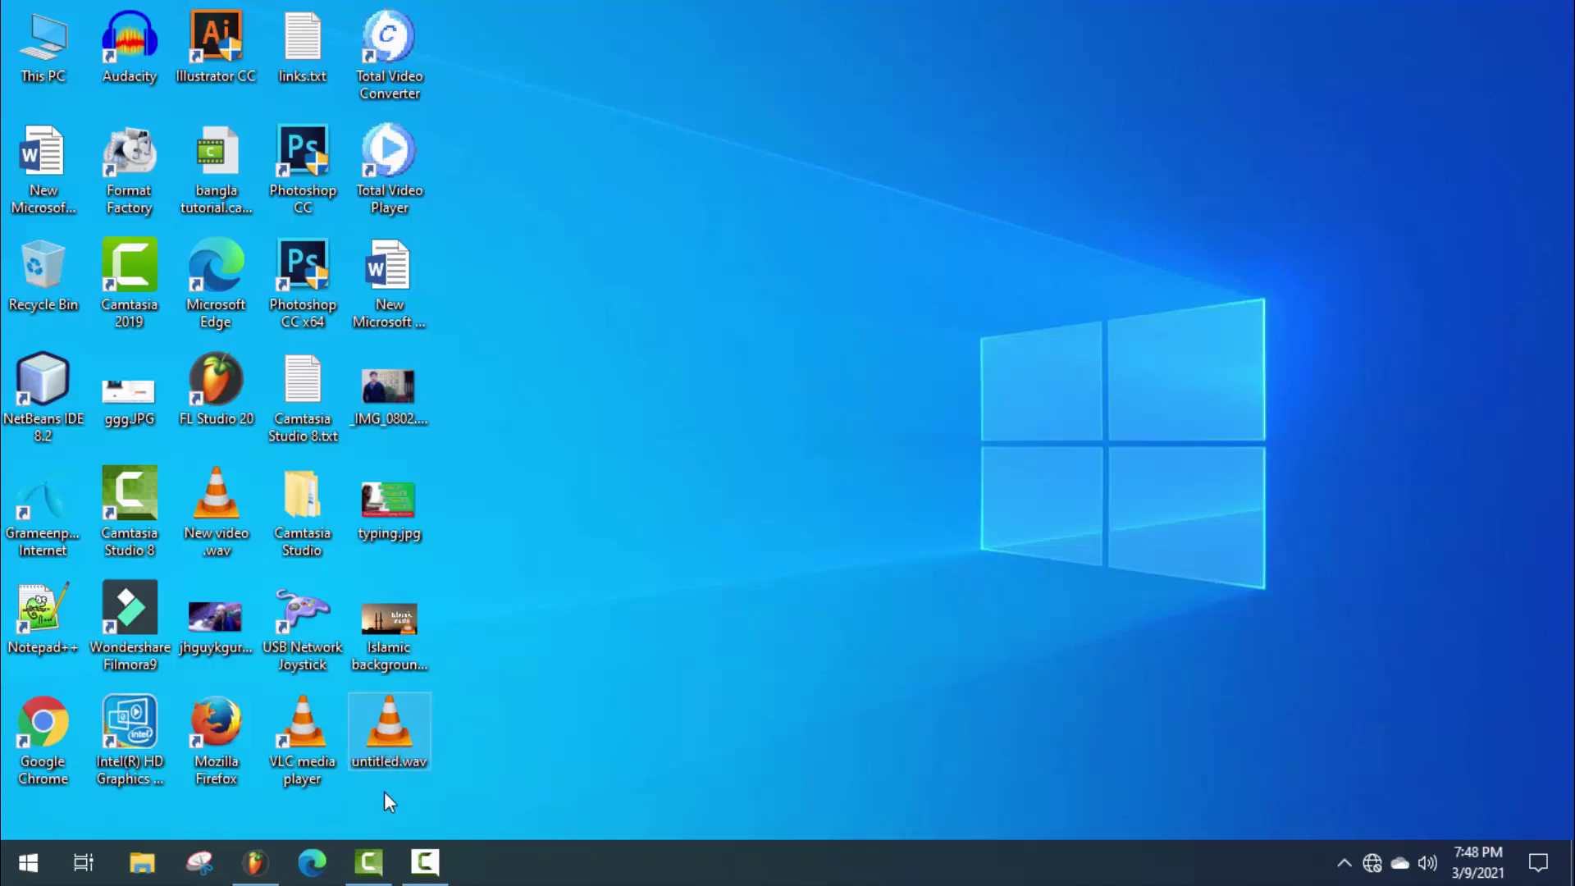
click(384, 711)
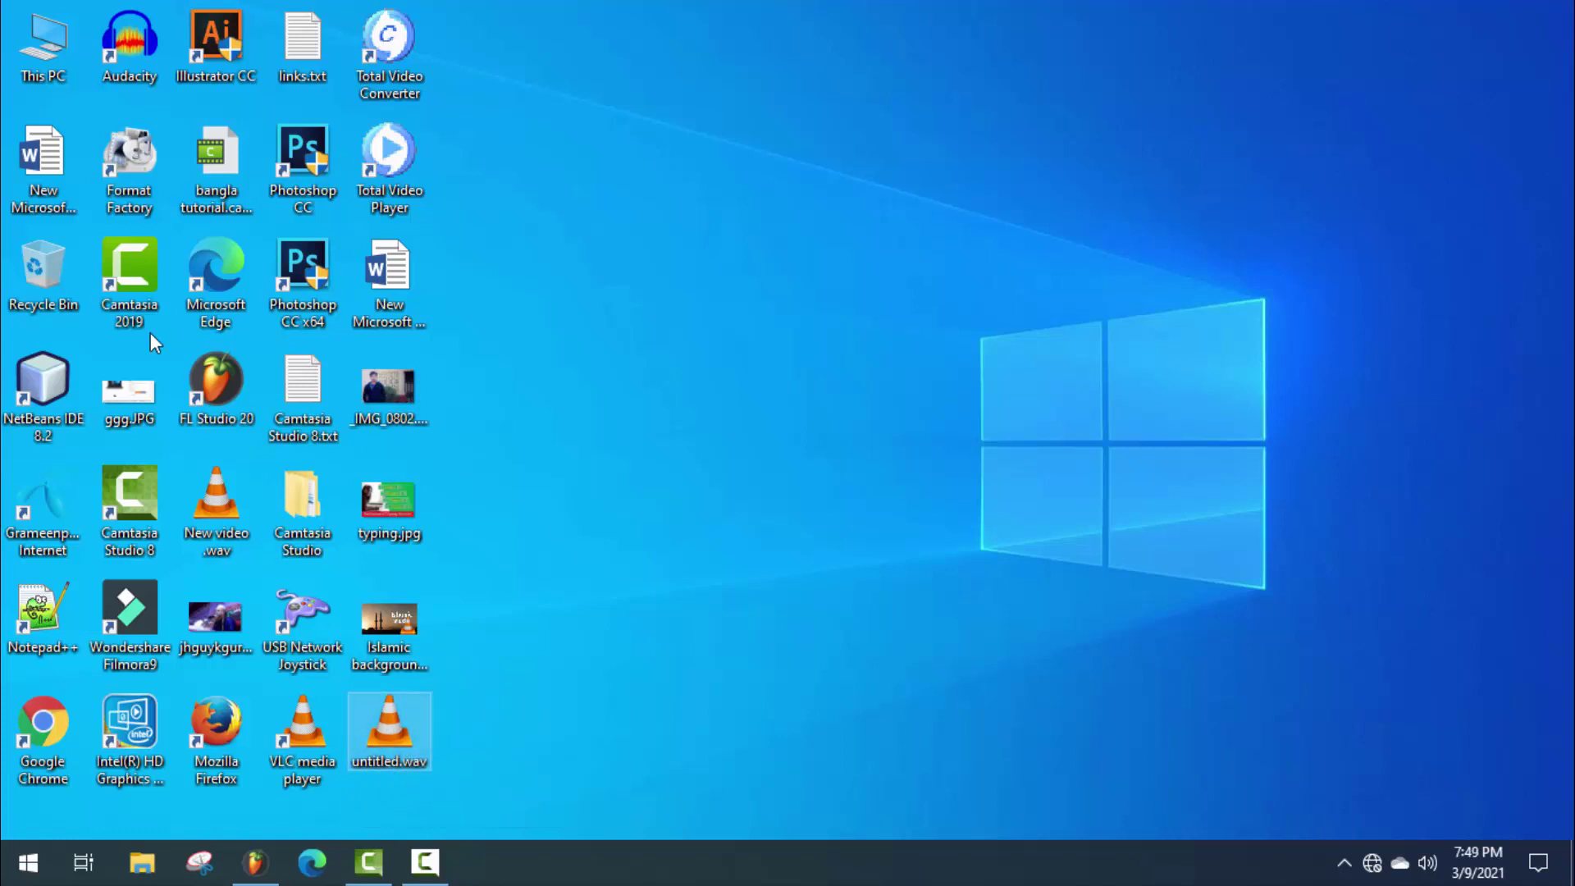
click(131, 41)
click(480, 750)
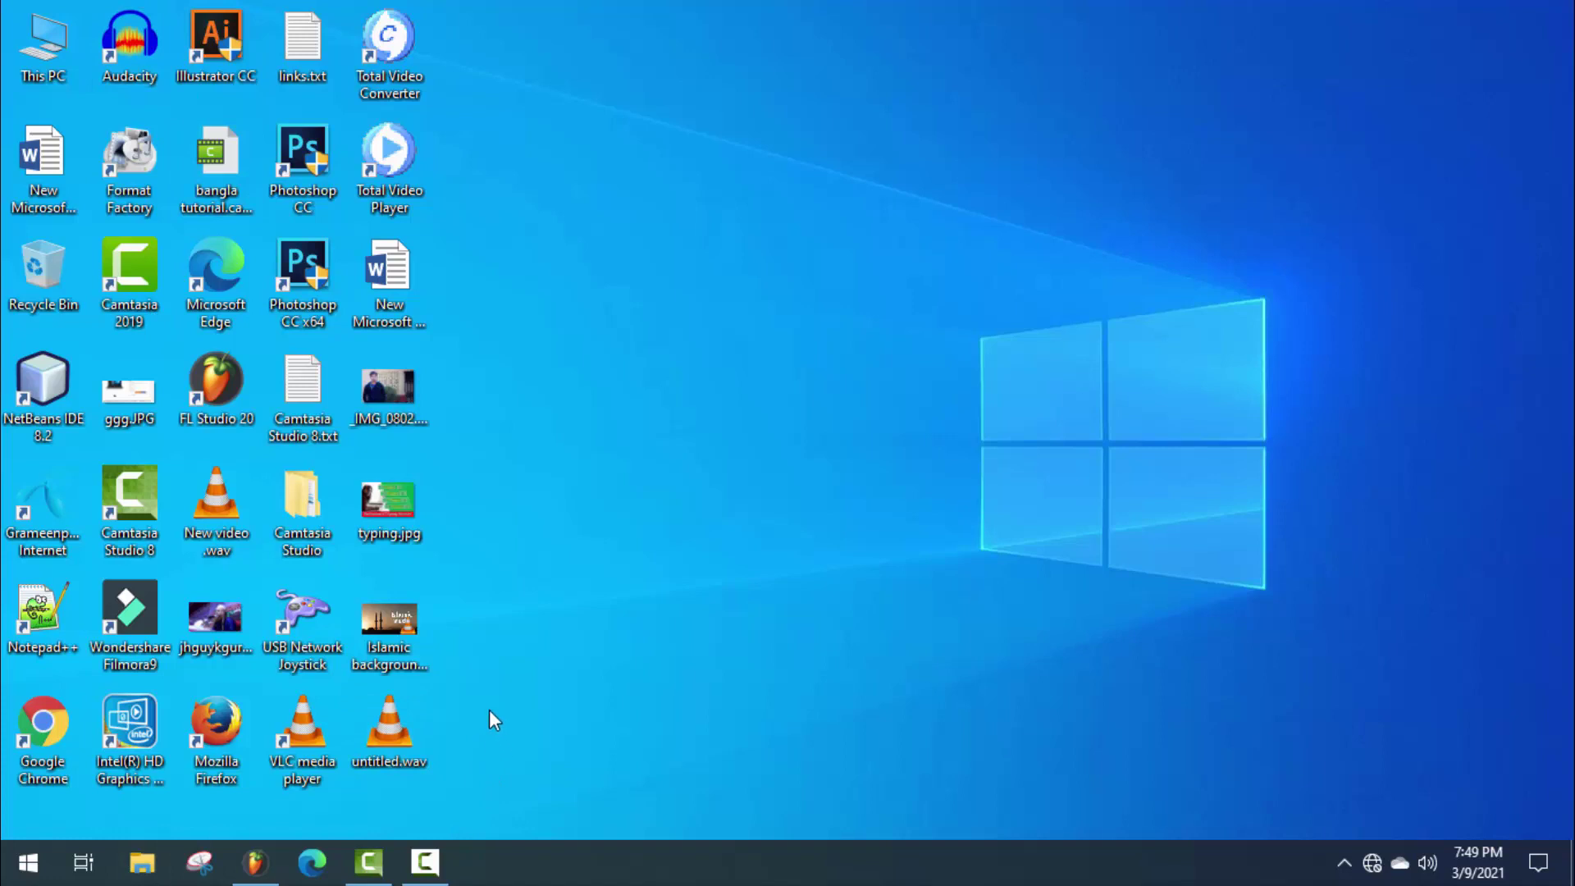
drag(489, 710, 545, 211)
click(479, 730)
In FL Studio, route the untitled audio clip on Track 1 to mixer track 5 and check that insert in the mixer
drag(749, 186, 695, 186)
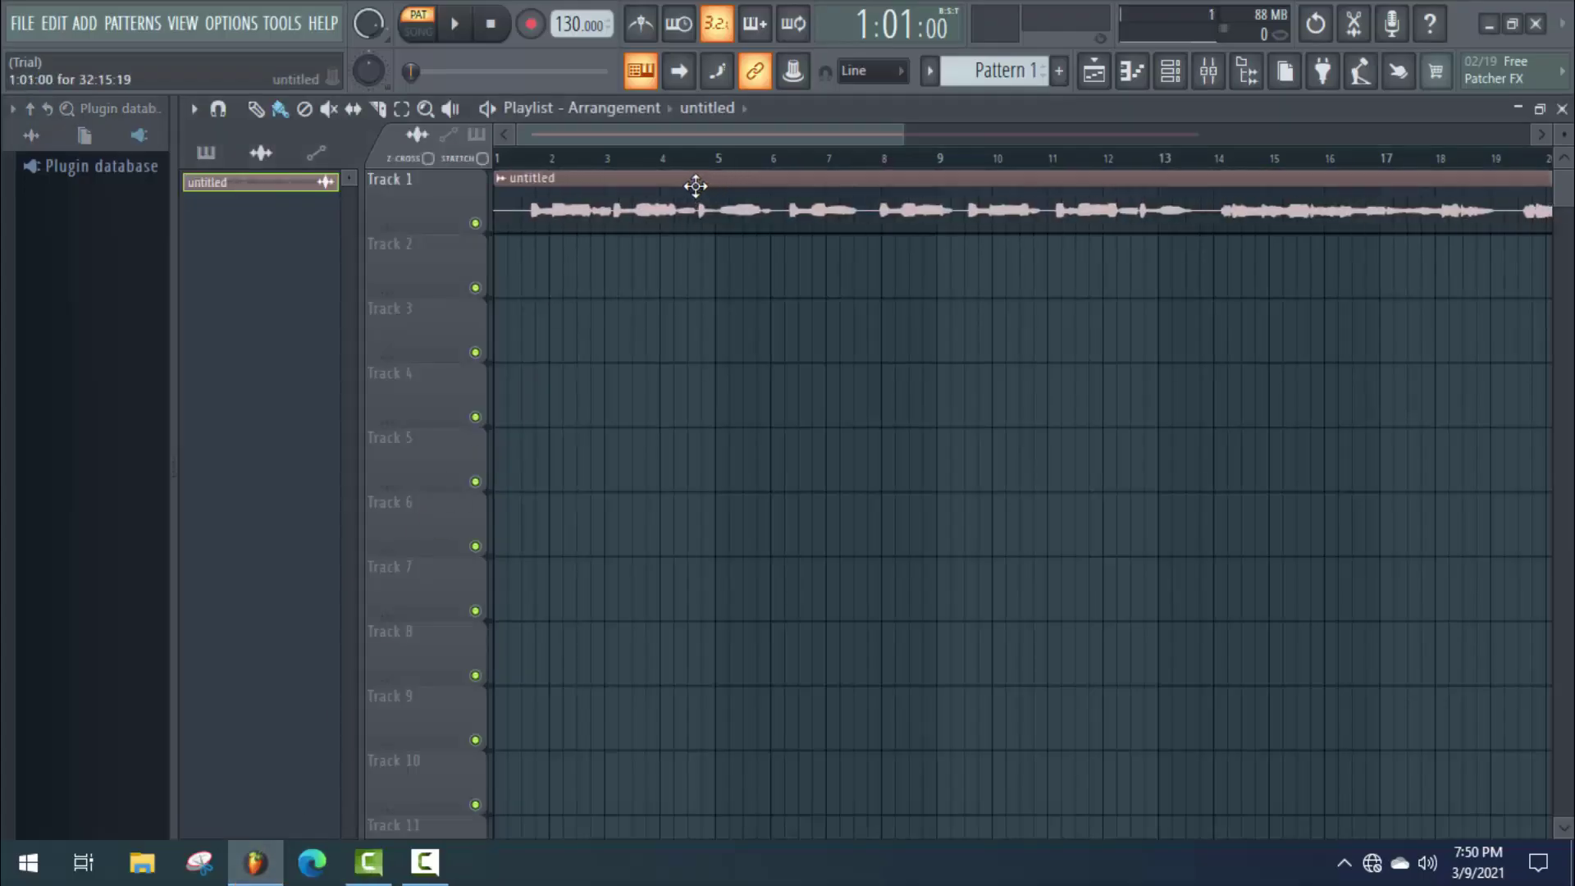
double_click(605, 210)
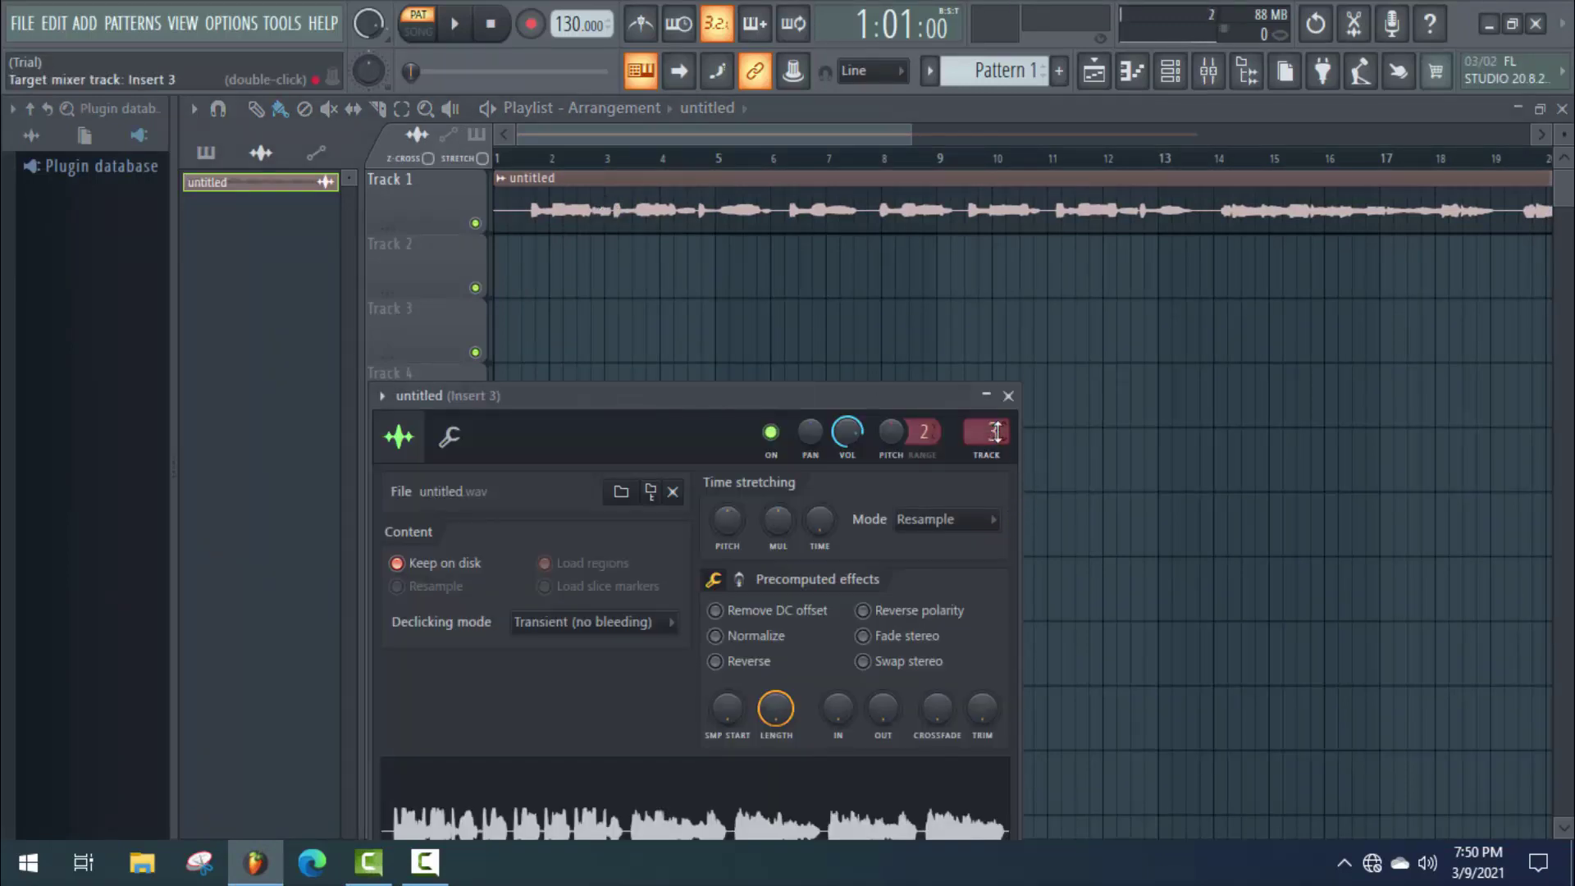
drag(907, 397, 932, 319)
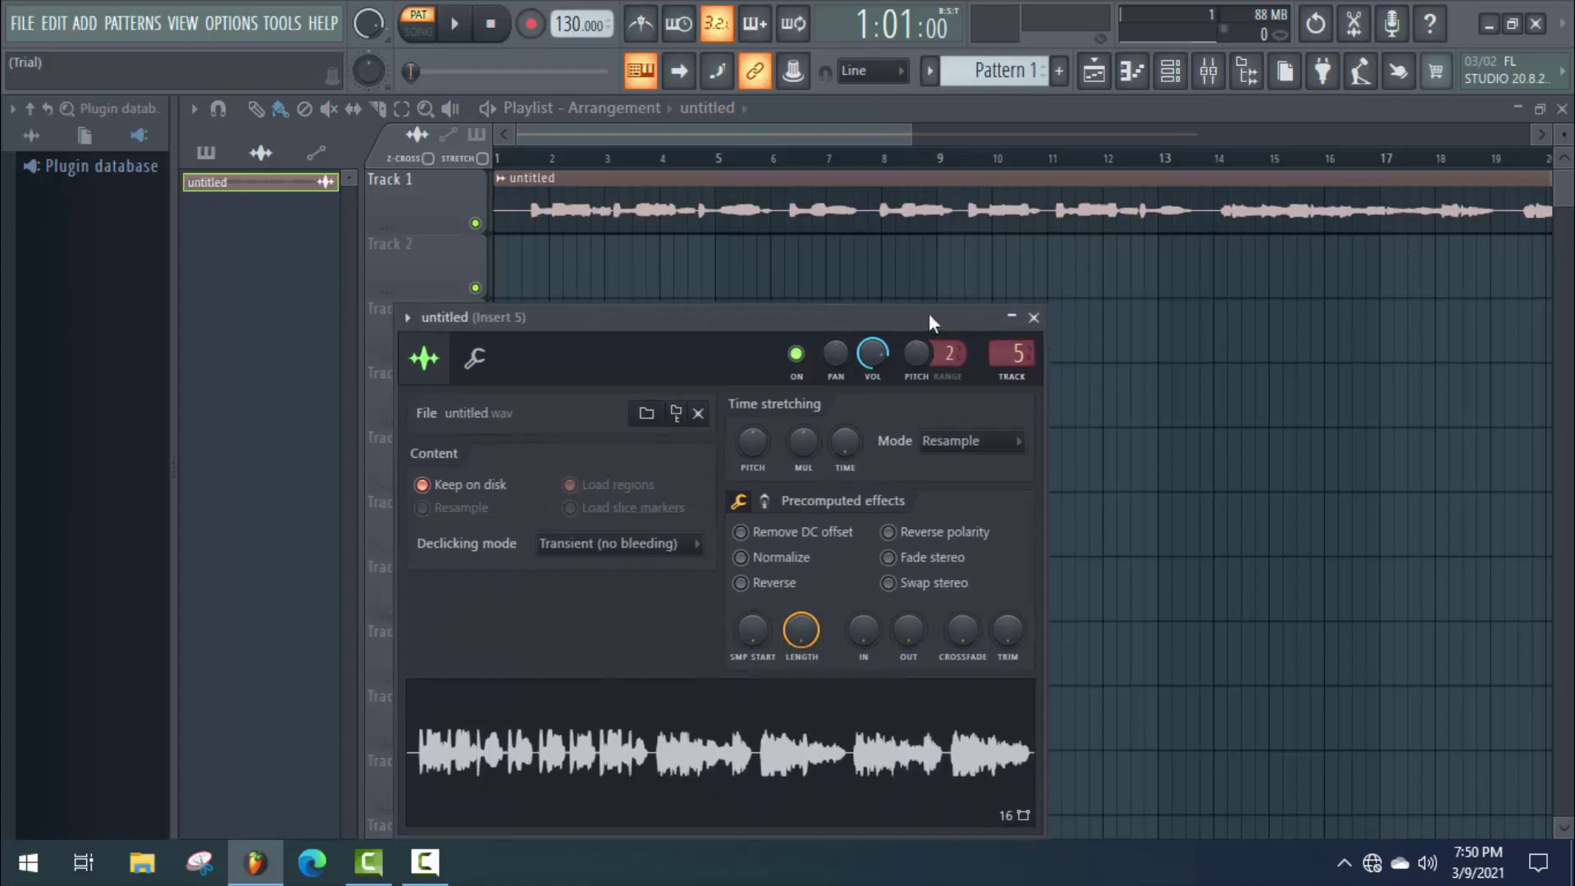
click(1033, 318)
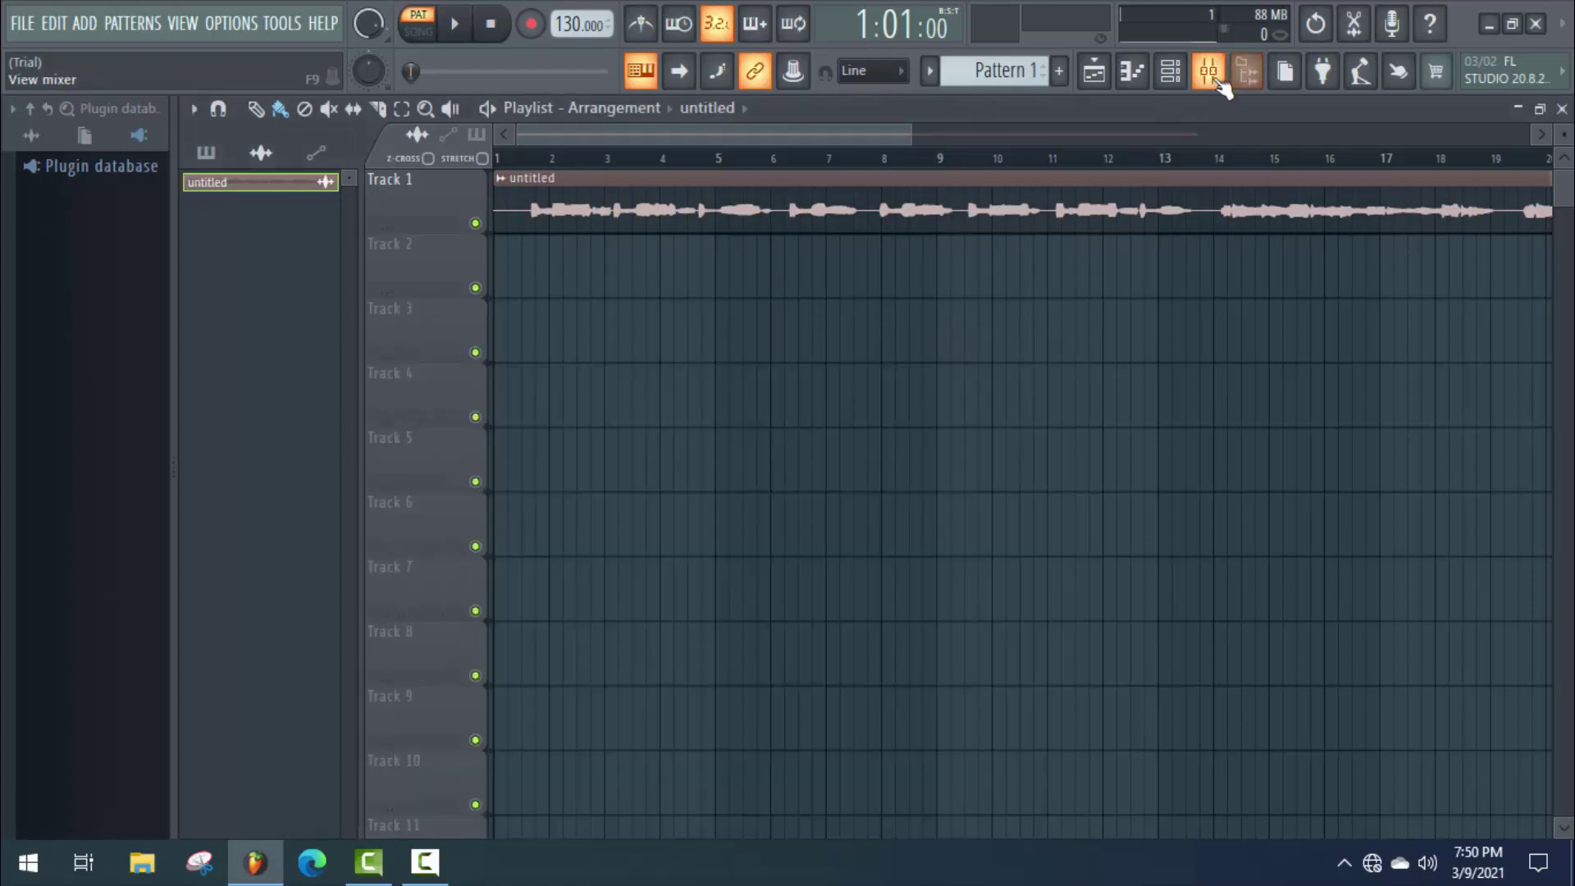
click(1208, 72)
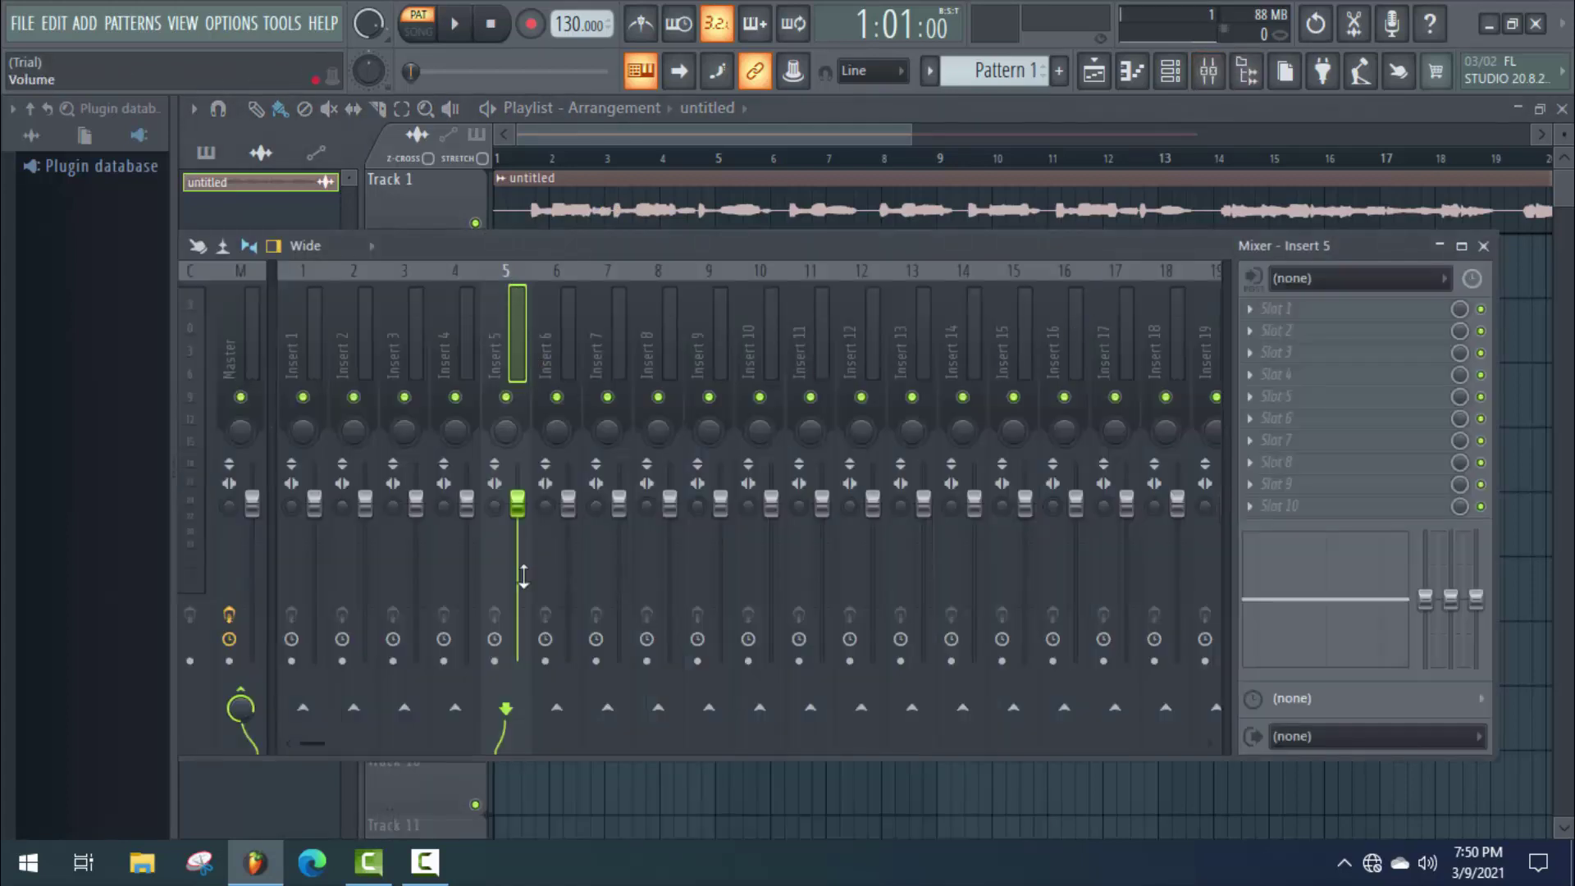
click(1483, 246)
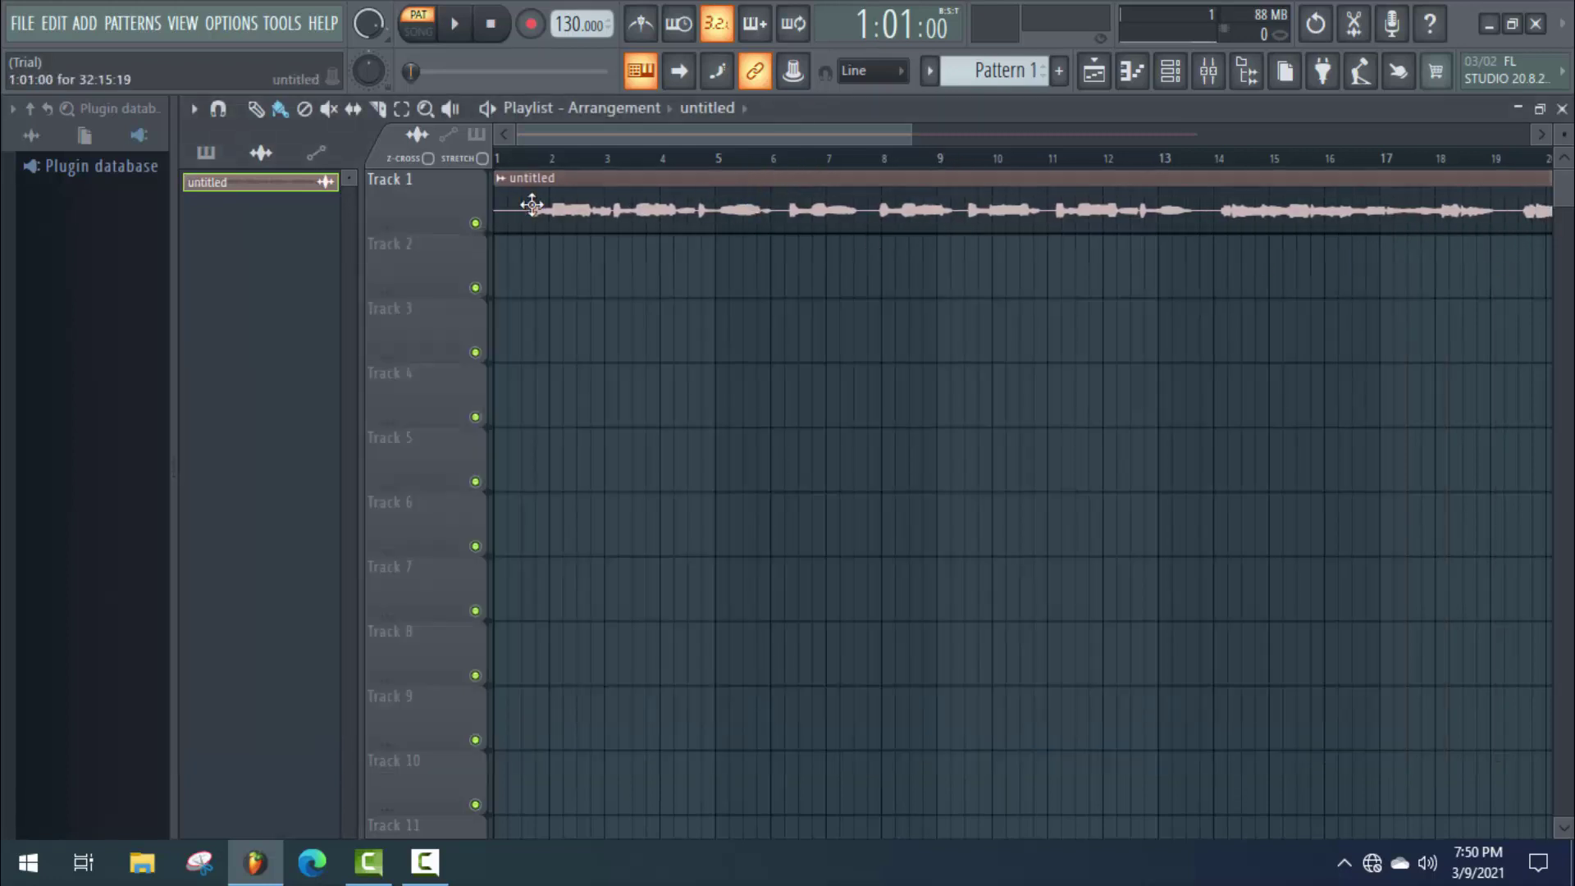
Play the untitled clip from the start of the playlist in song mode, and stop playback after listening
click(524, 157)
click(456, 24)
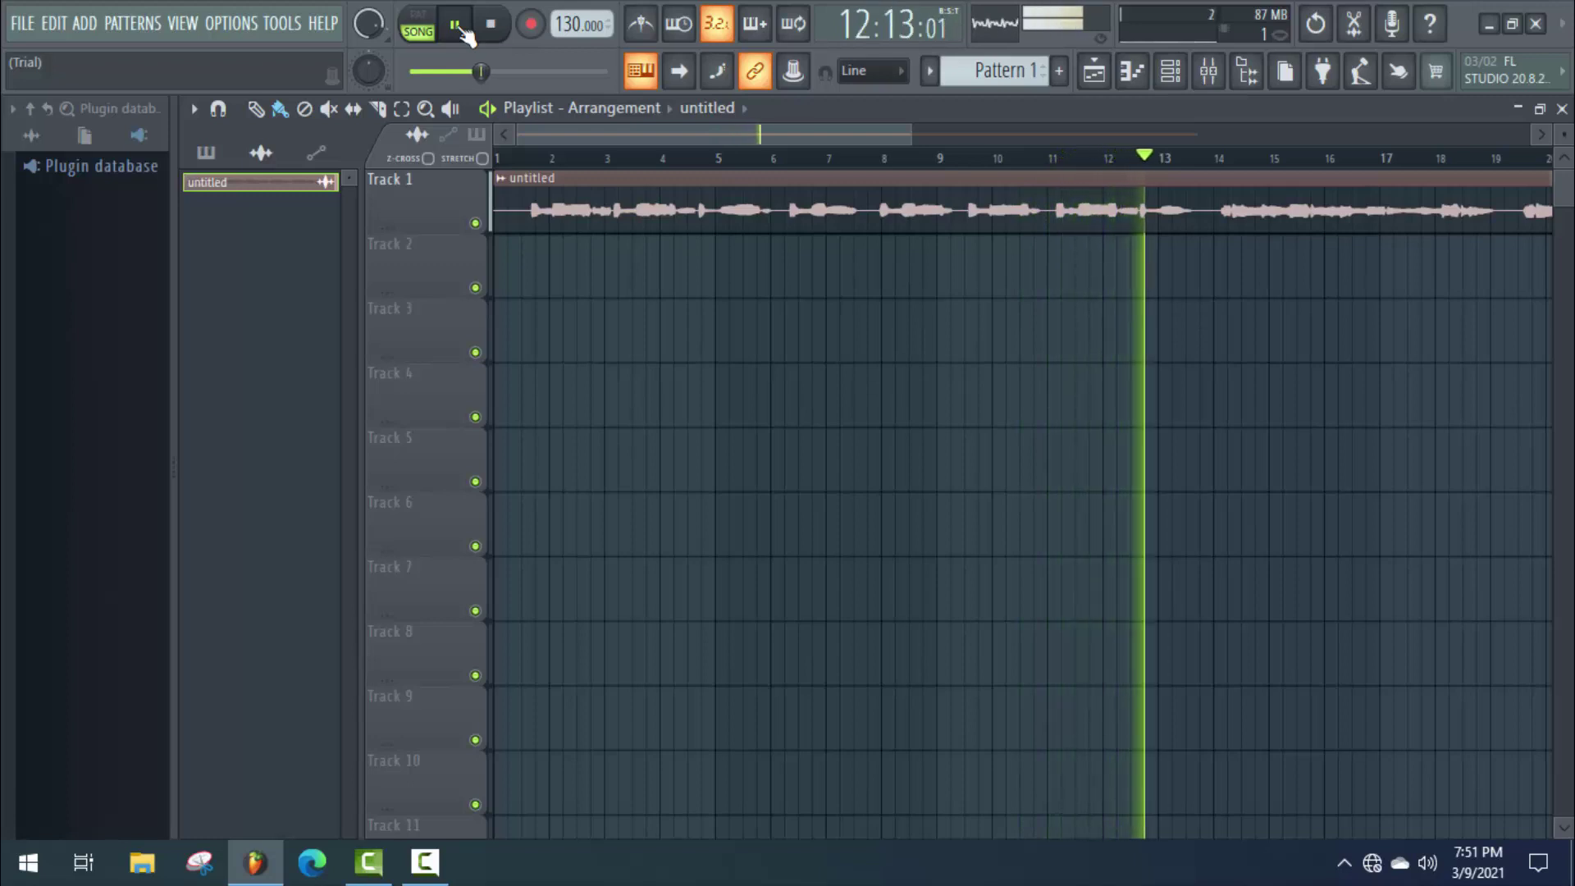
click(462, 31)
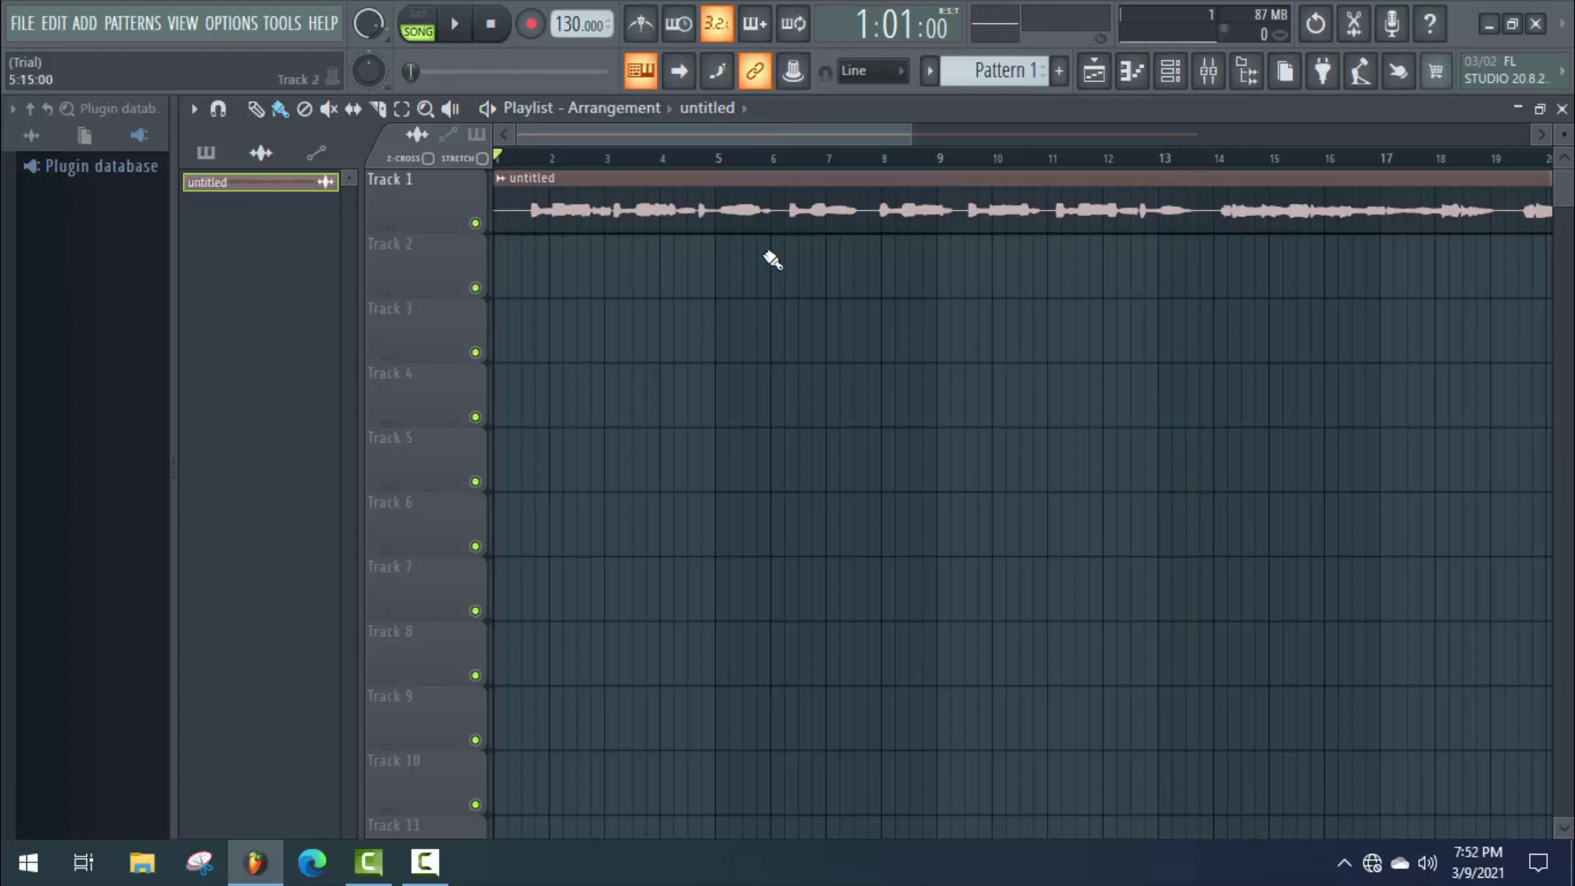
Load Fruity Compressor into effect slot 1 of mixer insert 5
click(1208, 72)
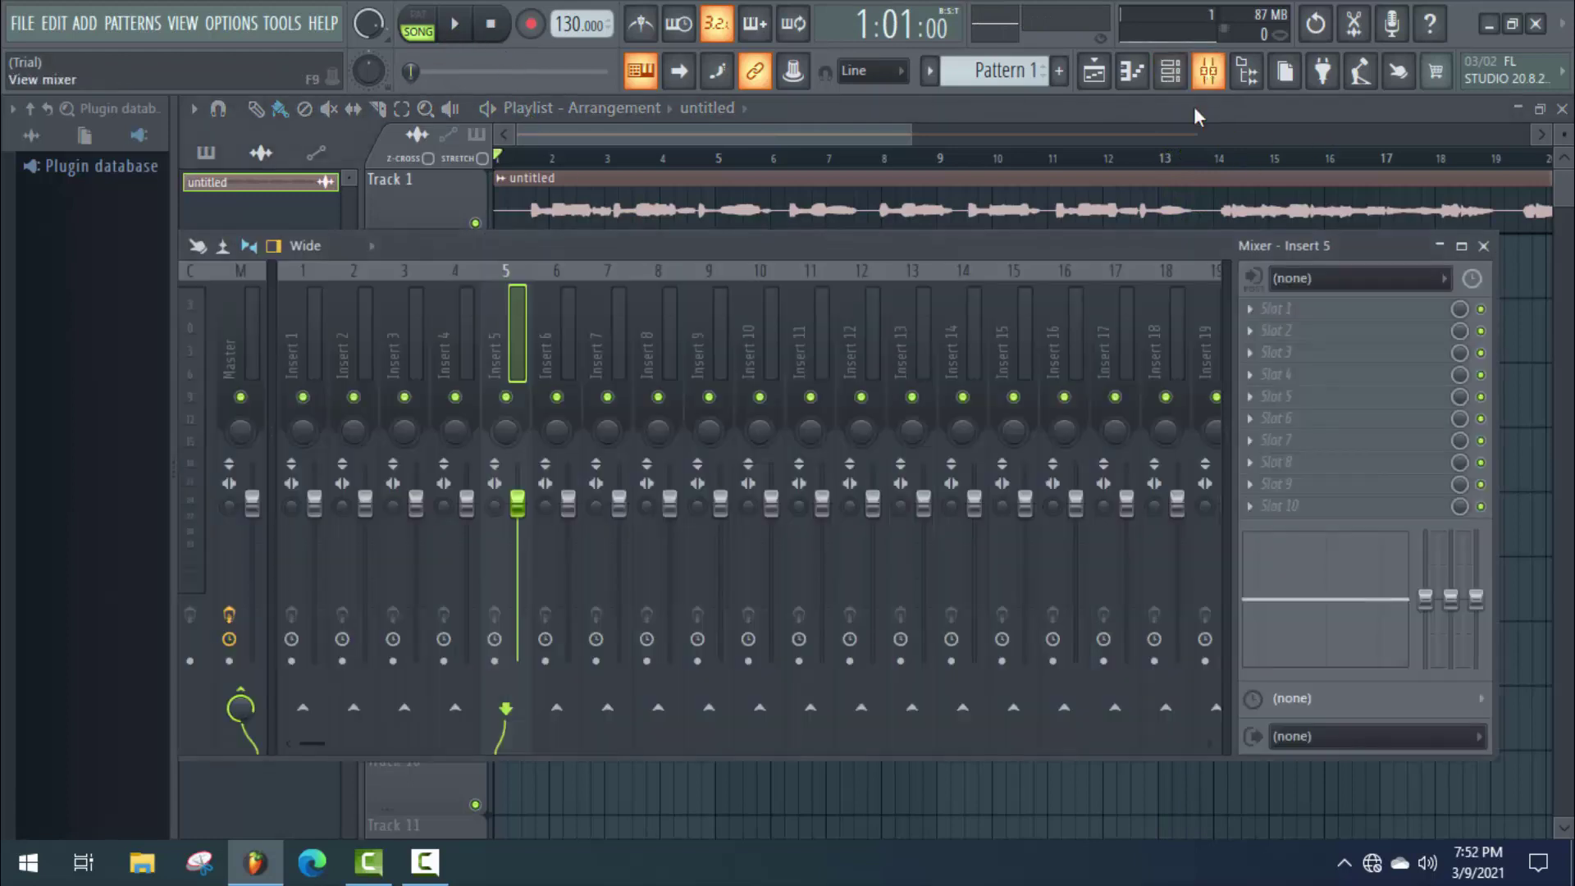
drag(899, 249, 967, 247)
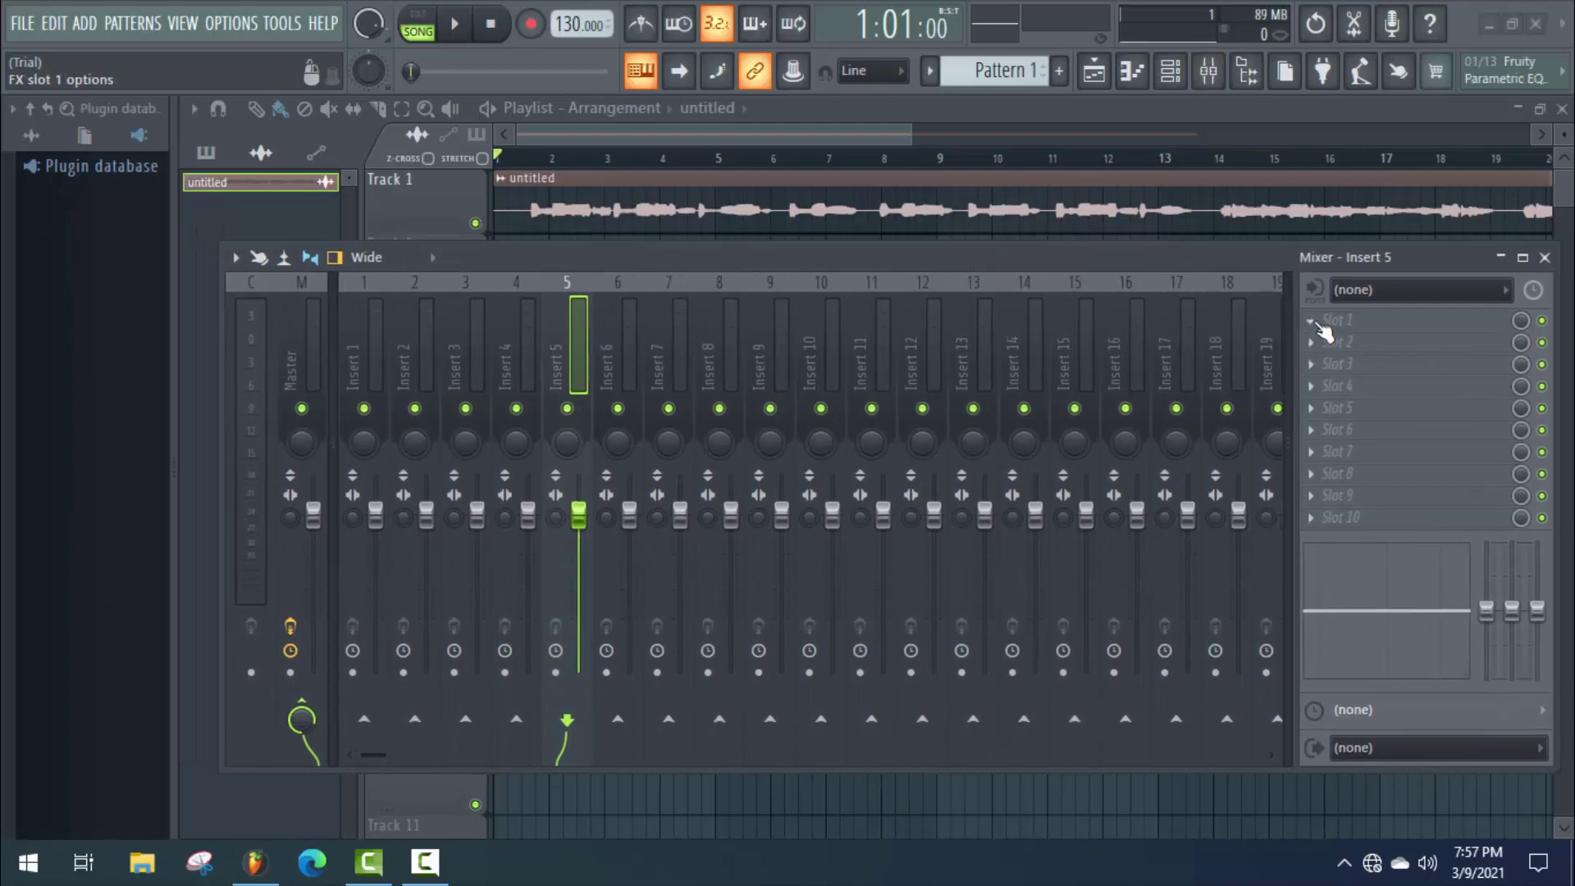
click(1317, 322)
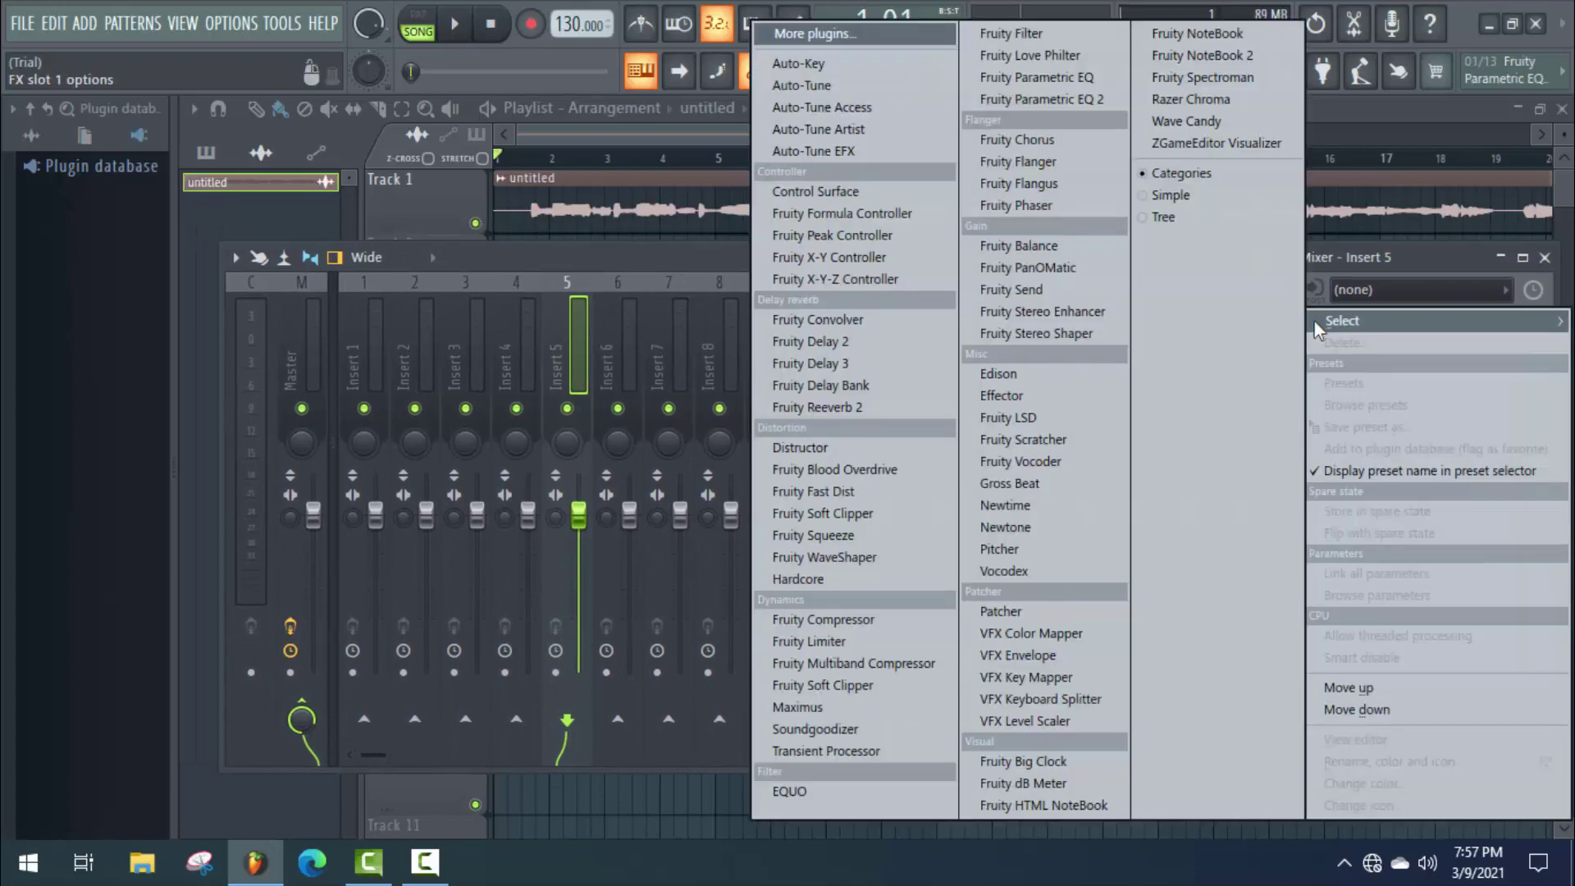
click(856, 622)
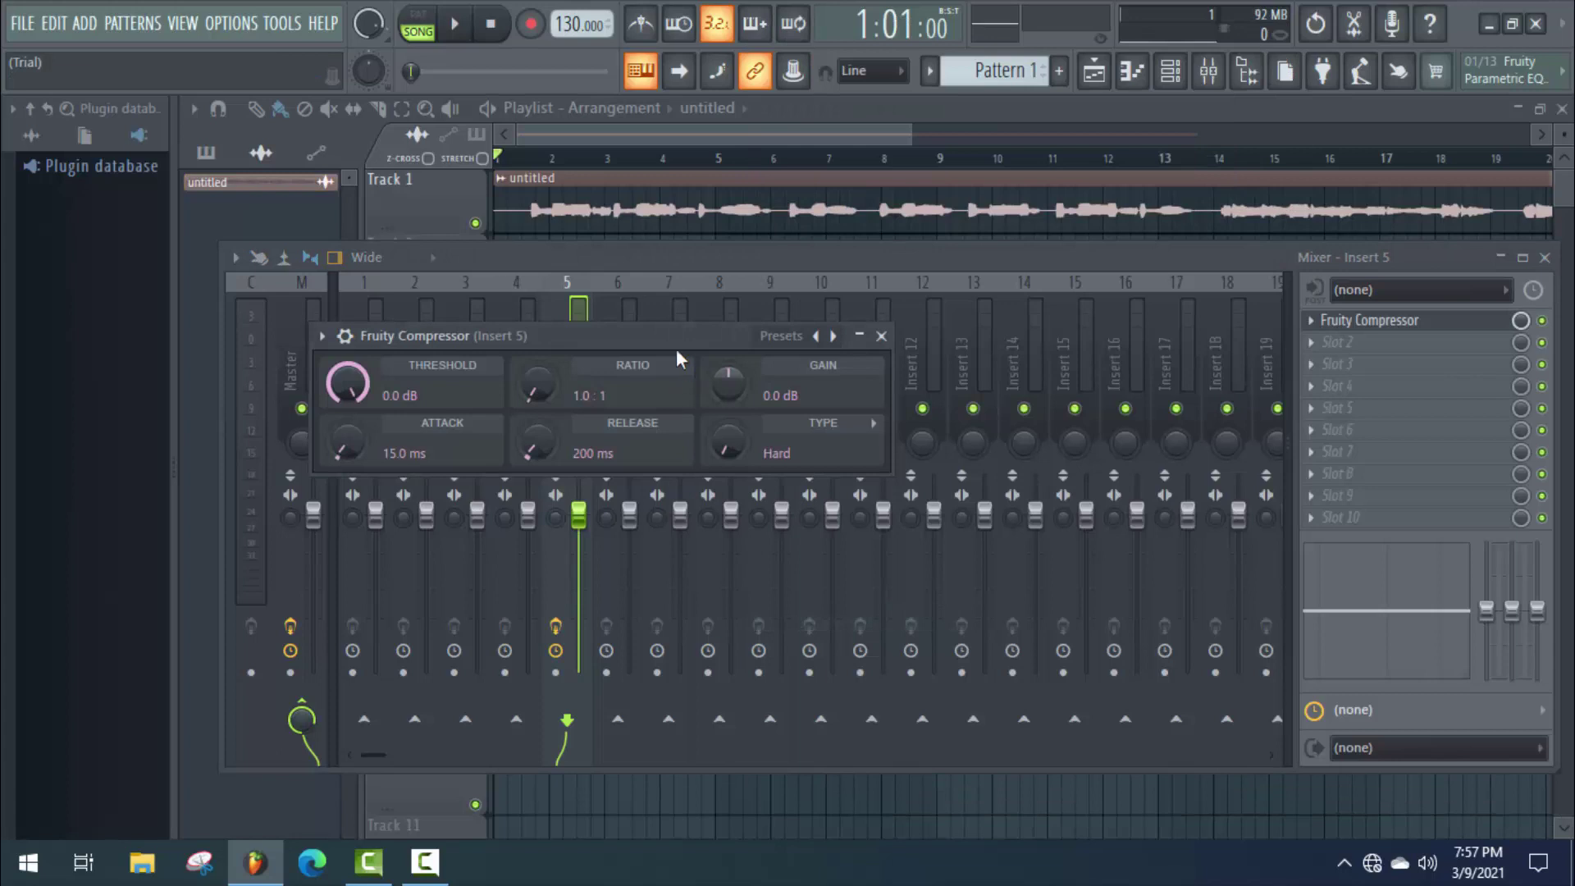
drag(671, 332, 565, 543)
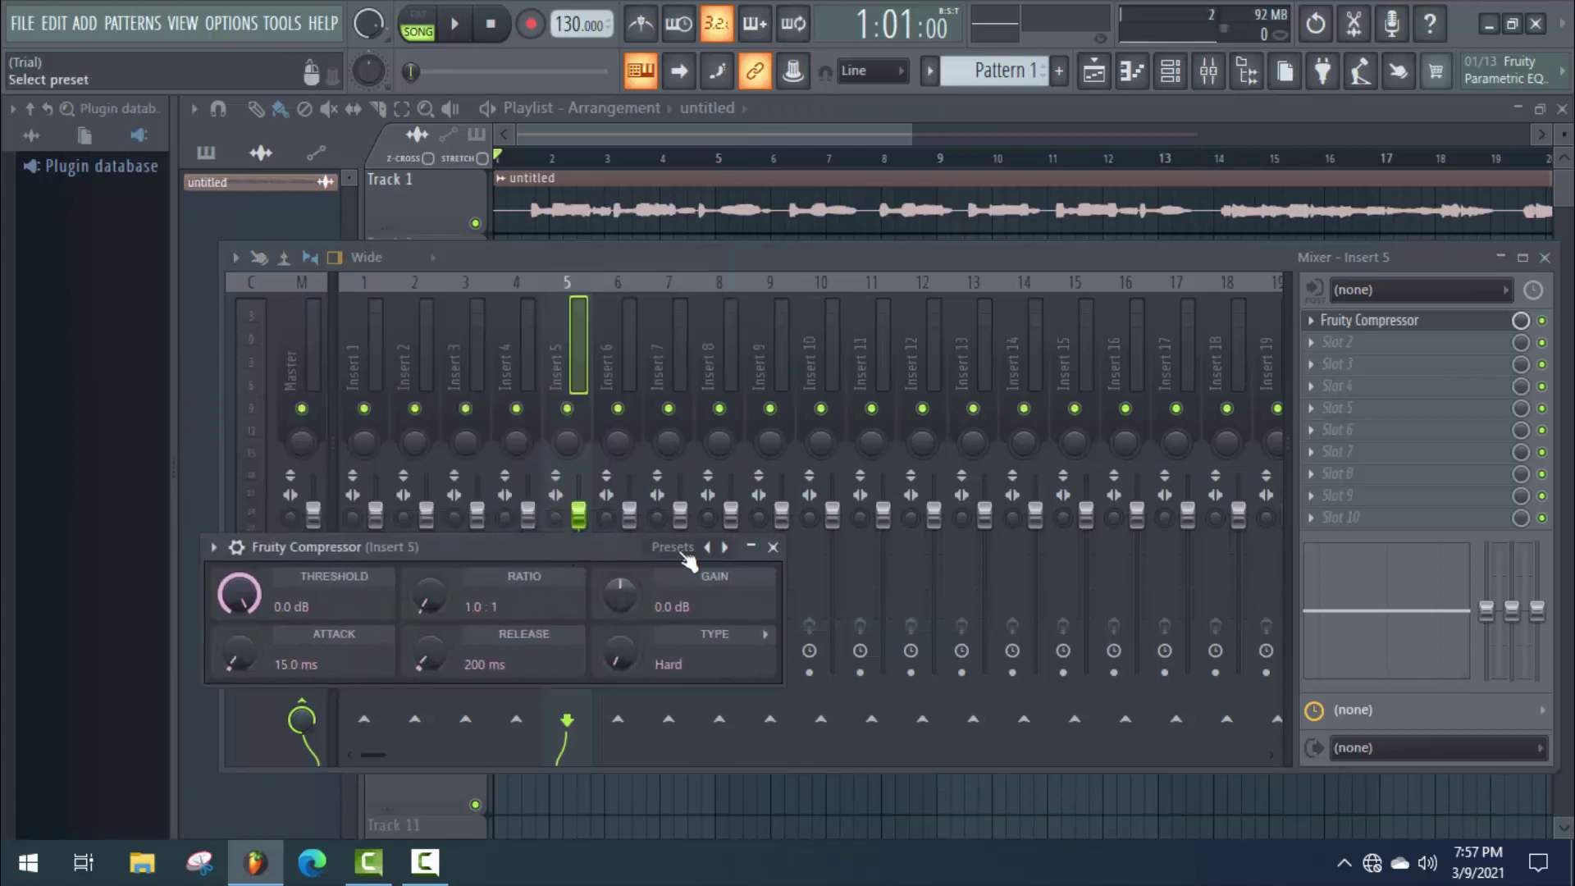
Apply the Leveler 2 preset to the Fruity Compressor on insert 5
drag(687, 561, 694, 502)
click(693, 500)
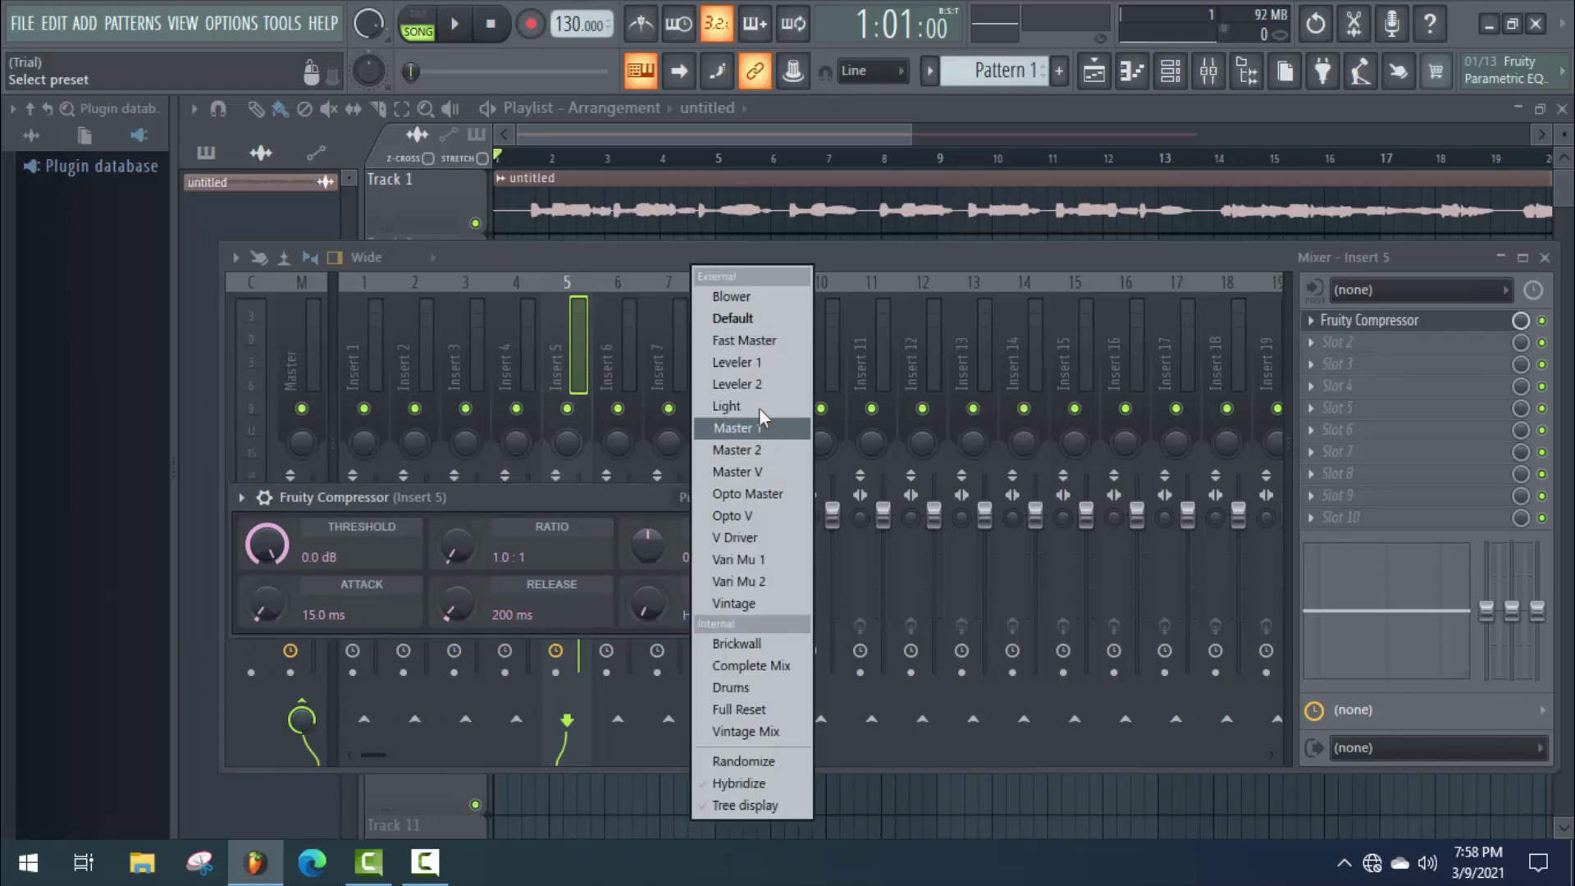
click(759, 384)
drag(626, 495, 693, 391)
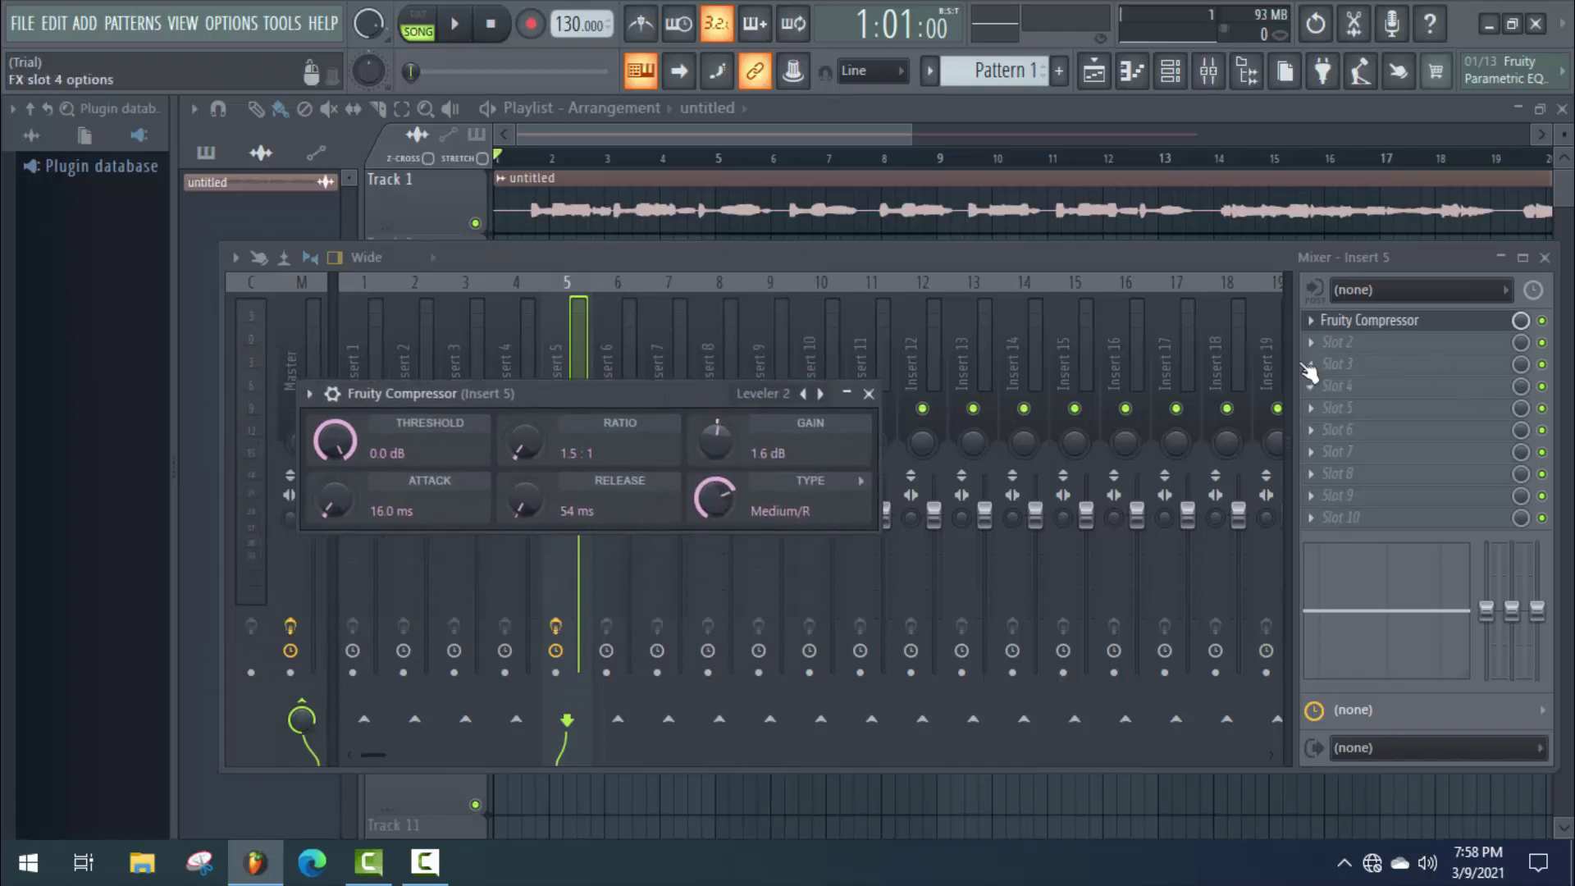
Load the Auto-Key plugin into effect slot 2 of insert 5
click(1312, 343)
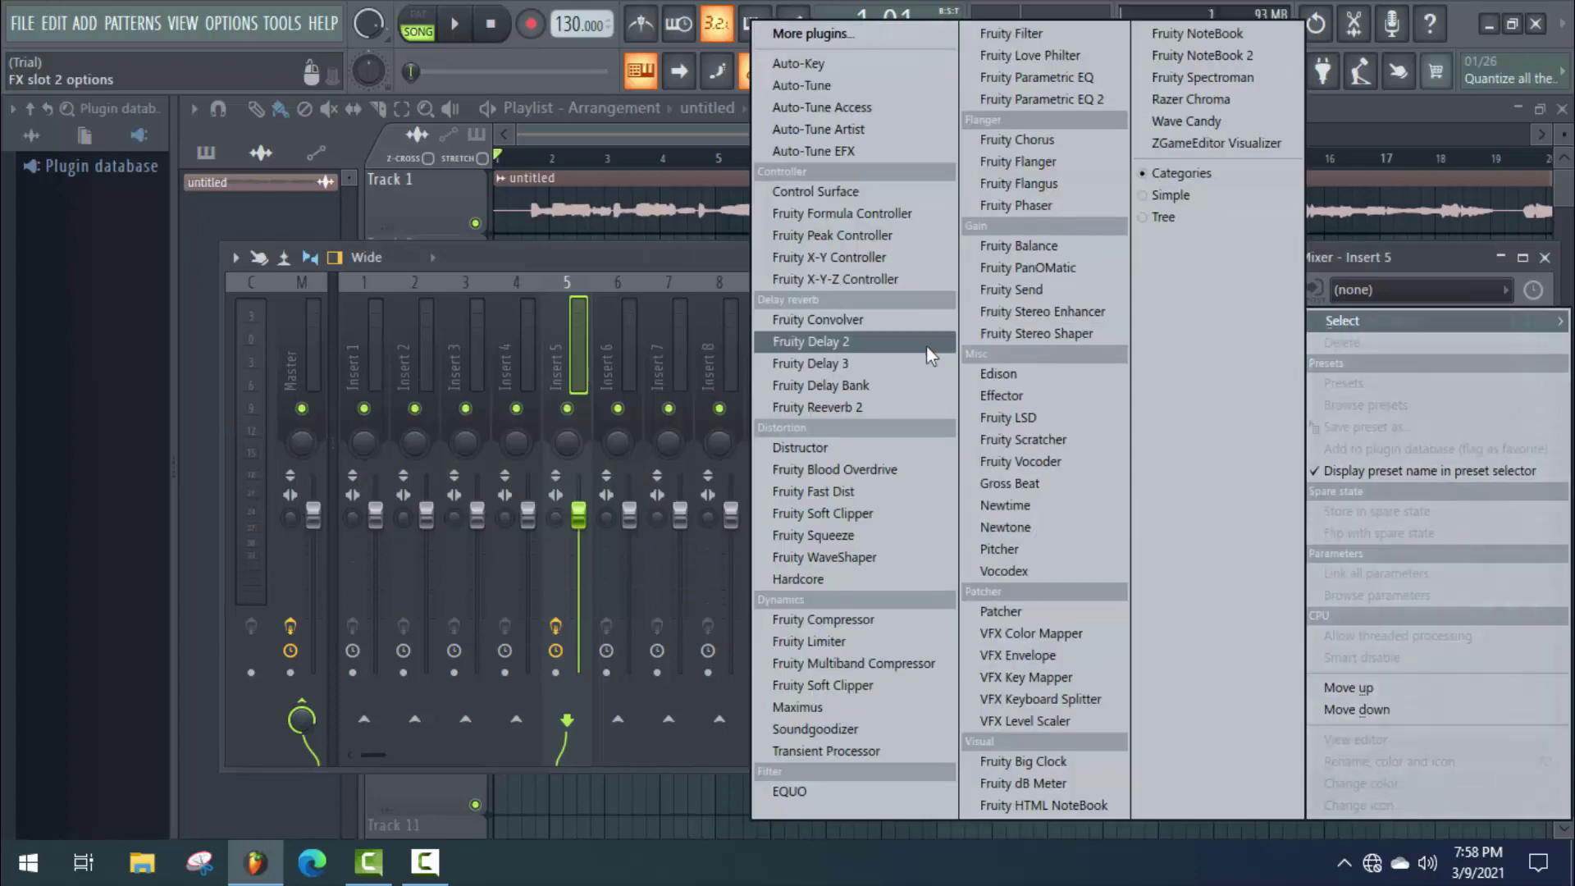
click(797, 63)
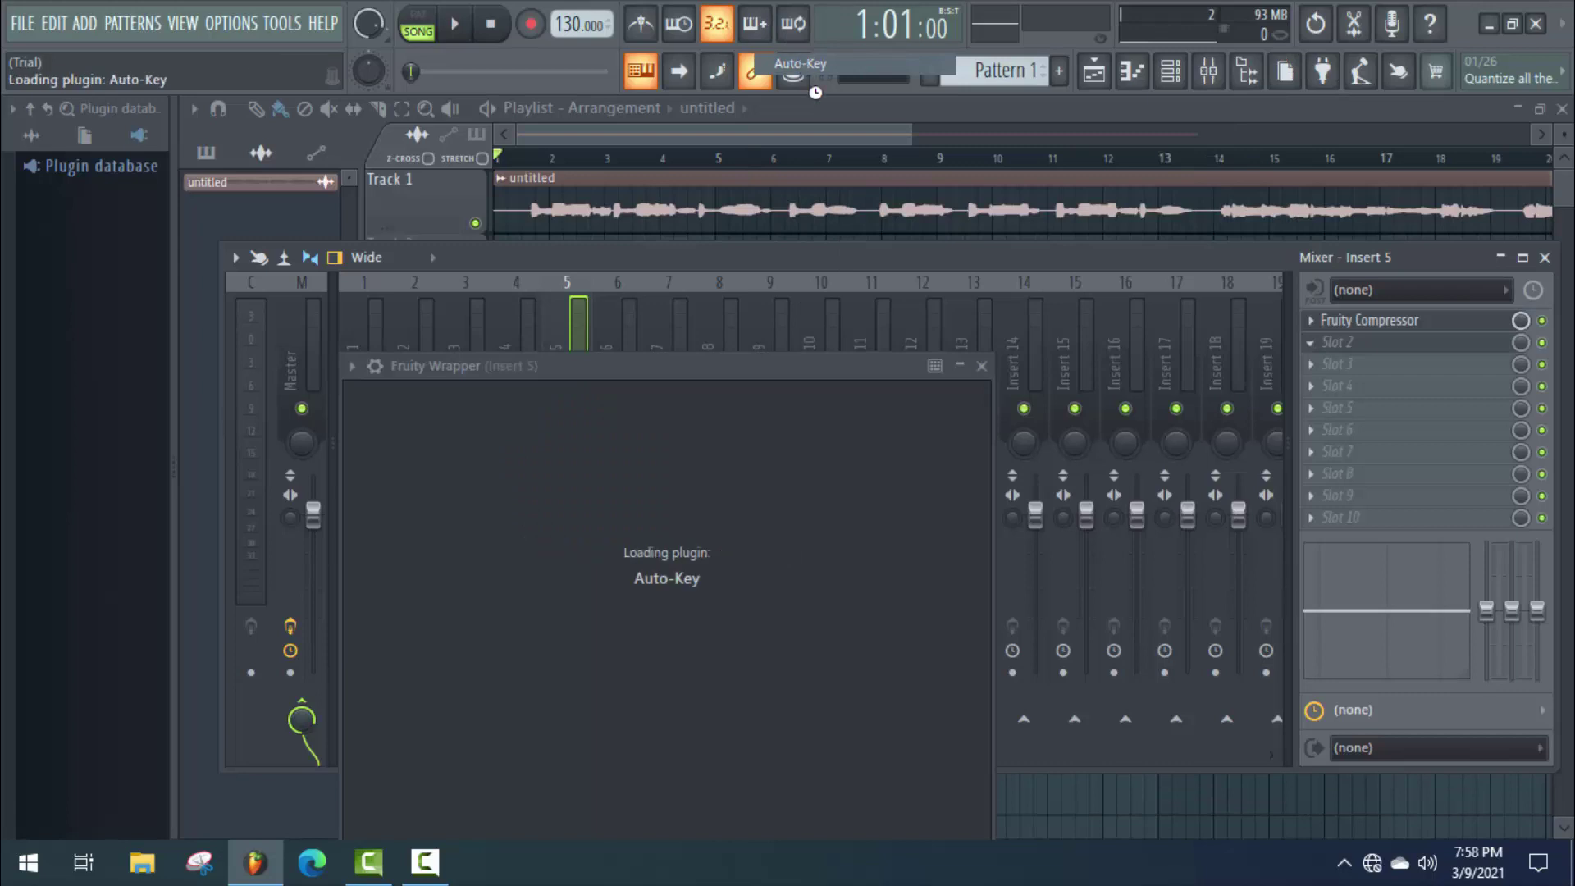
drag(722, 368, 805, 337)
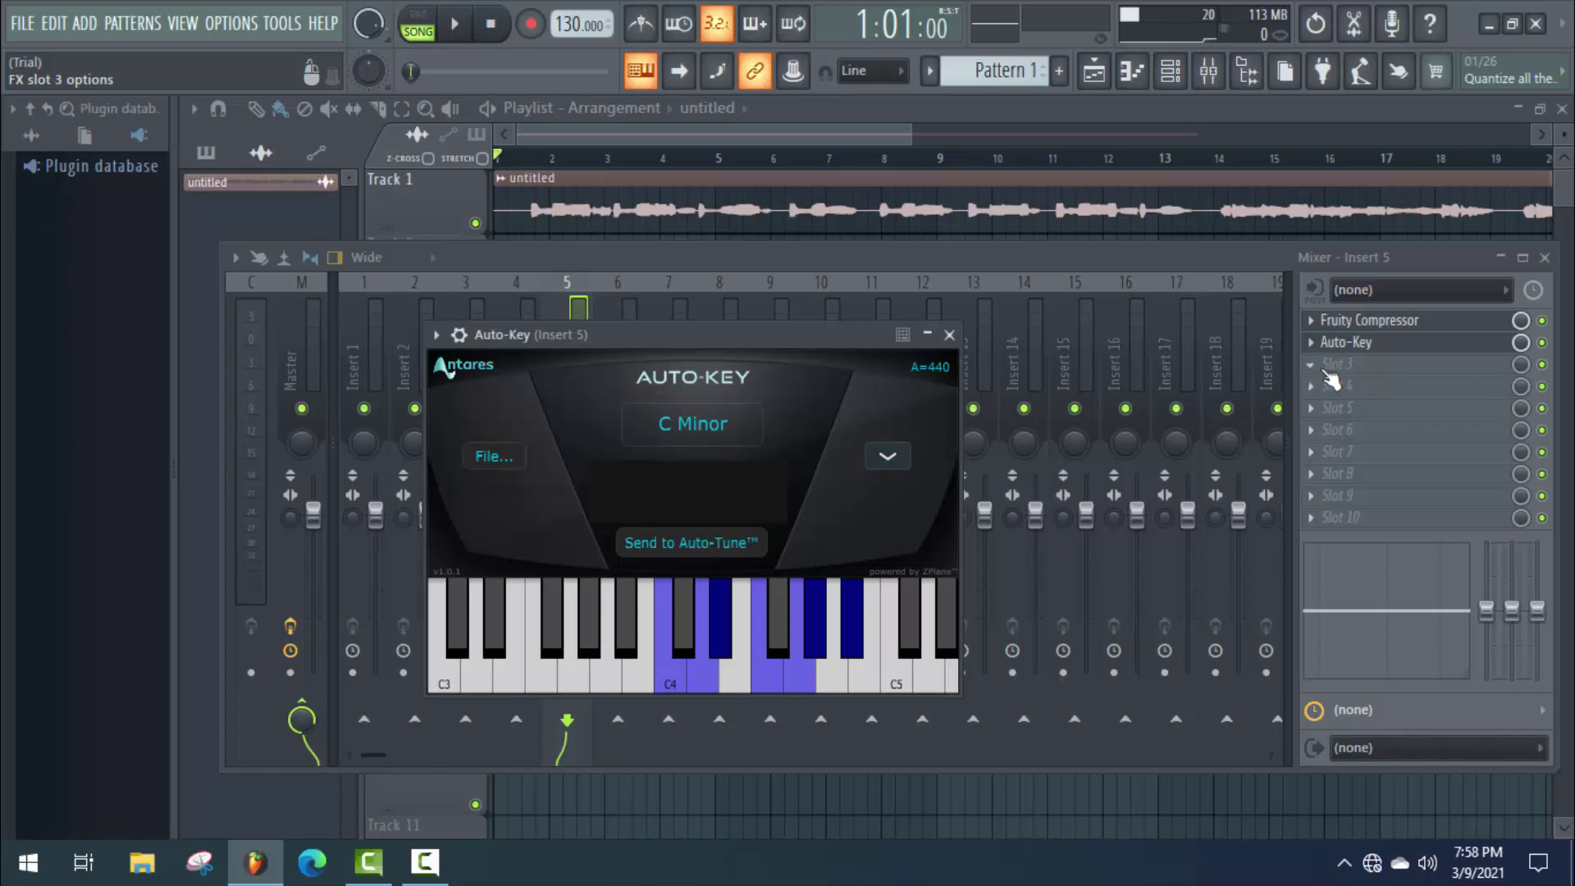
Load the Auto-Tune plugin into effect slot 3 of insert 5
click(1330, 373)
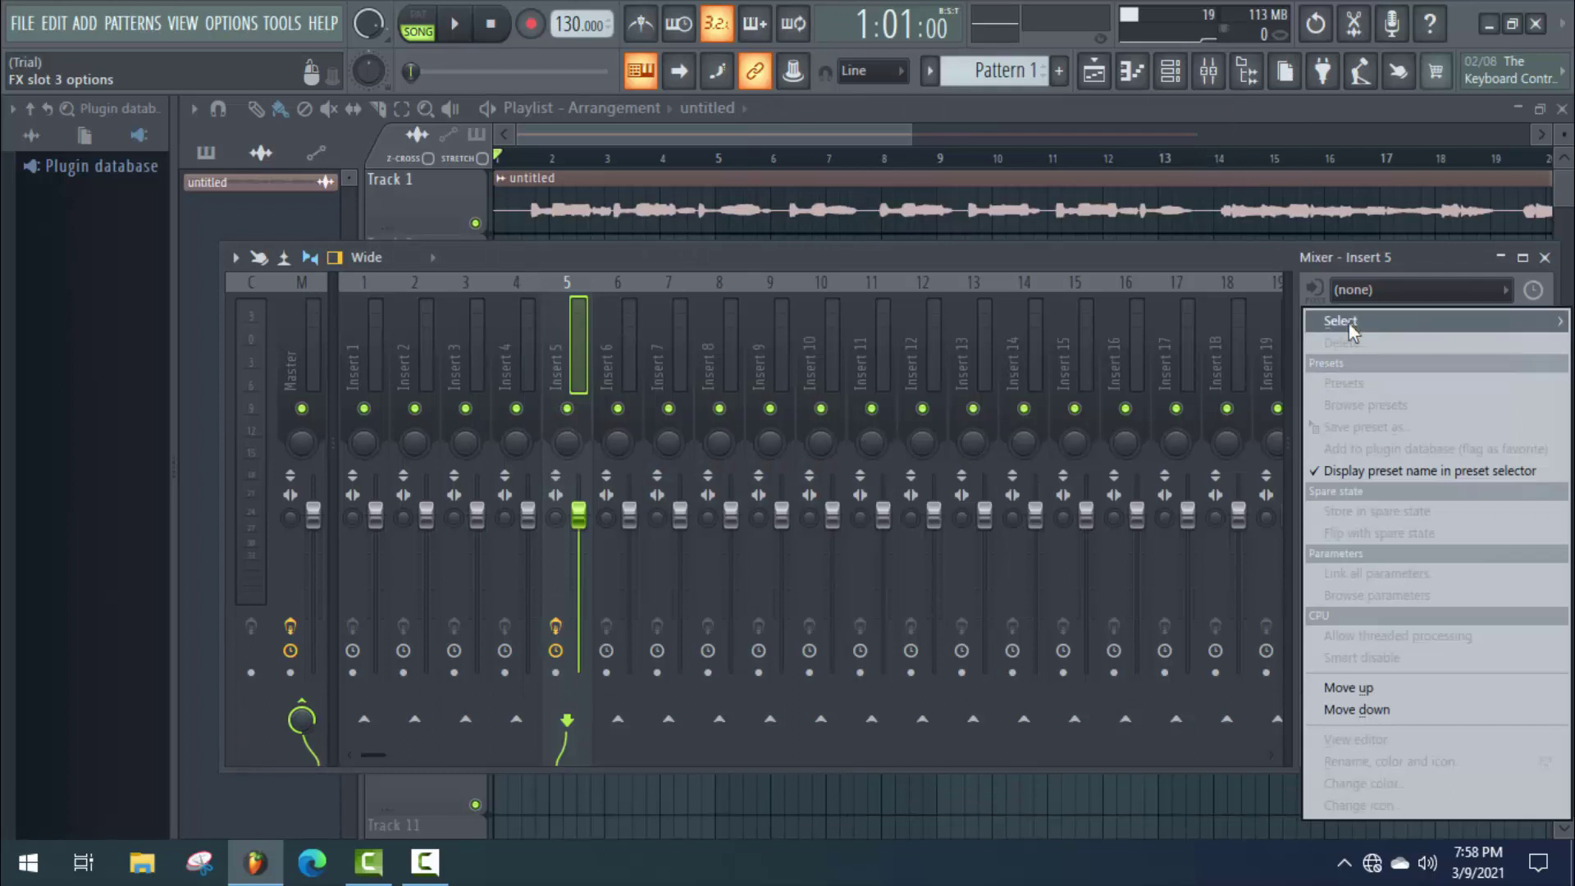
mouse_move(1348, 315)
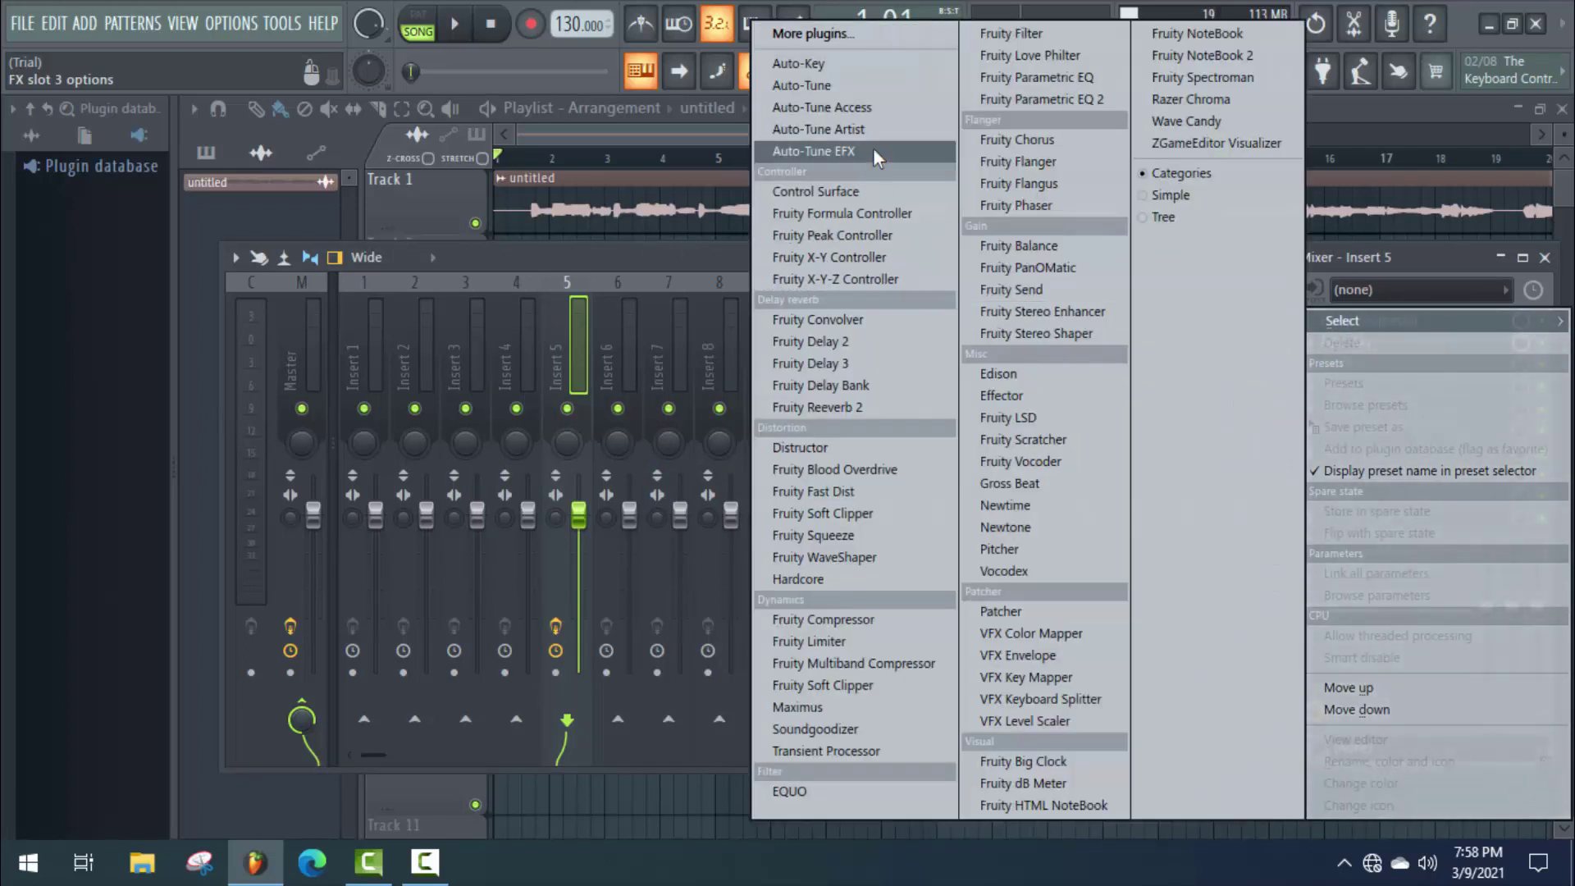
click(828, 82)
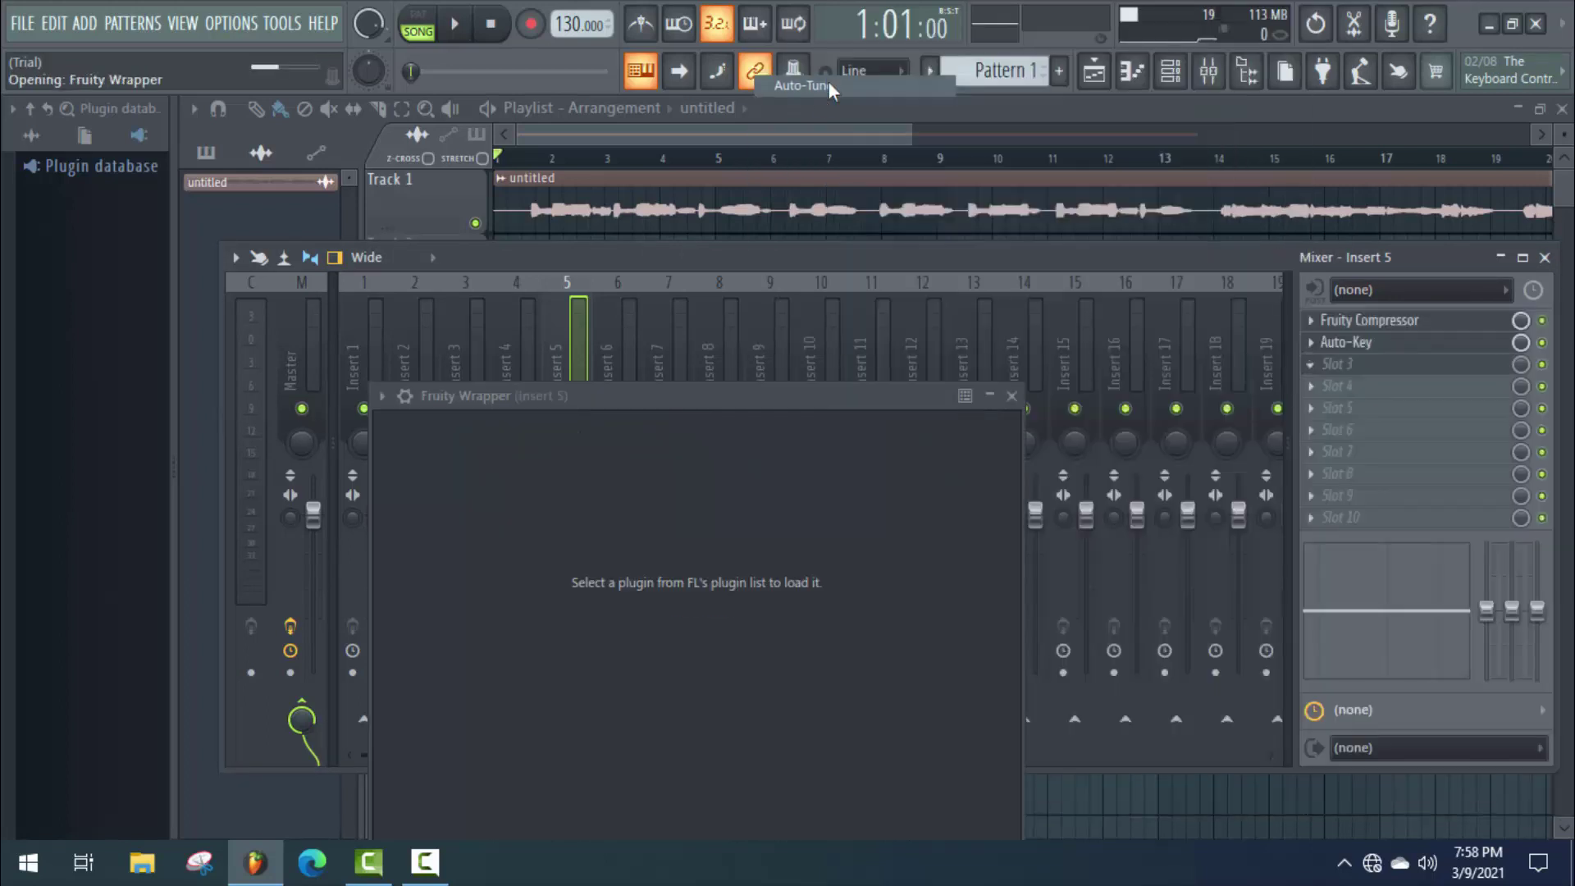
mouse_move(767, 395)
mouse_down()
mouse_move(652, 213)
mouse_move(735, 235)
mouse_move(758, 397)
mouse_up()
Maximize the mixer and make the Auto-Tune editor a detached window placed clear of the effect slots
drag(785, 259, 672, 207)
double_click(1345, 205)
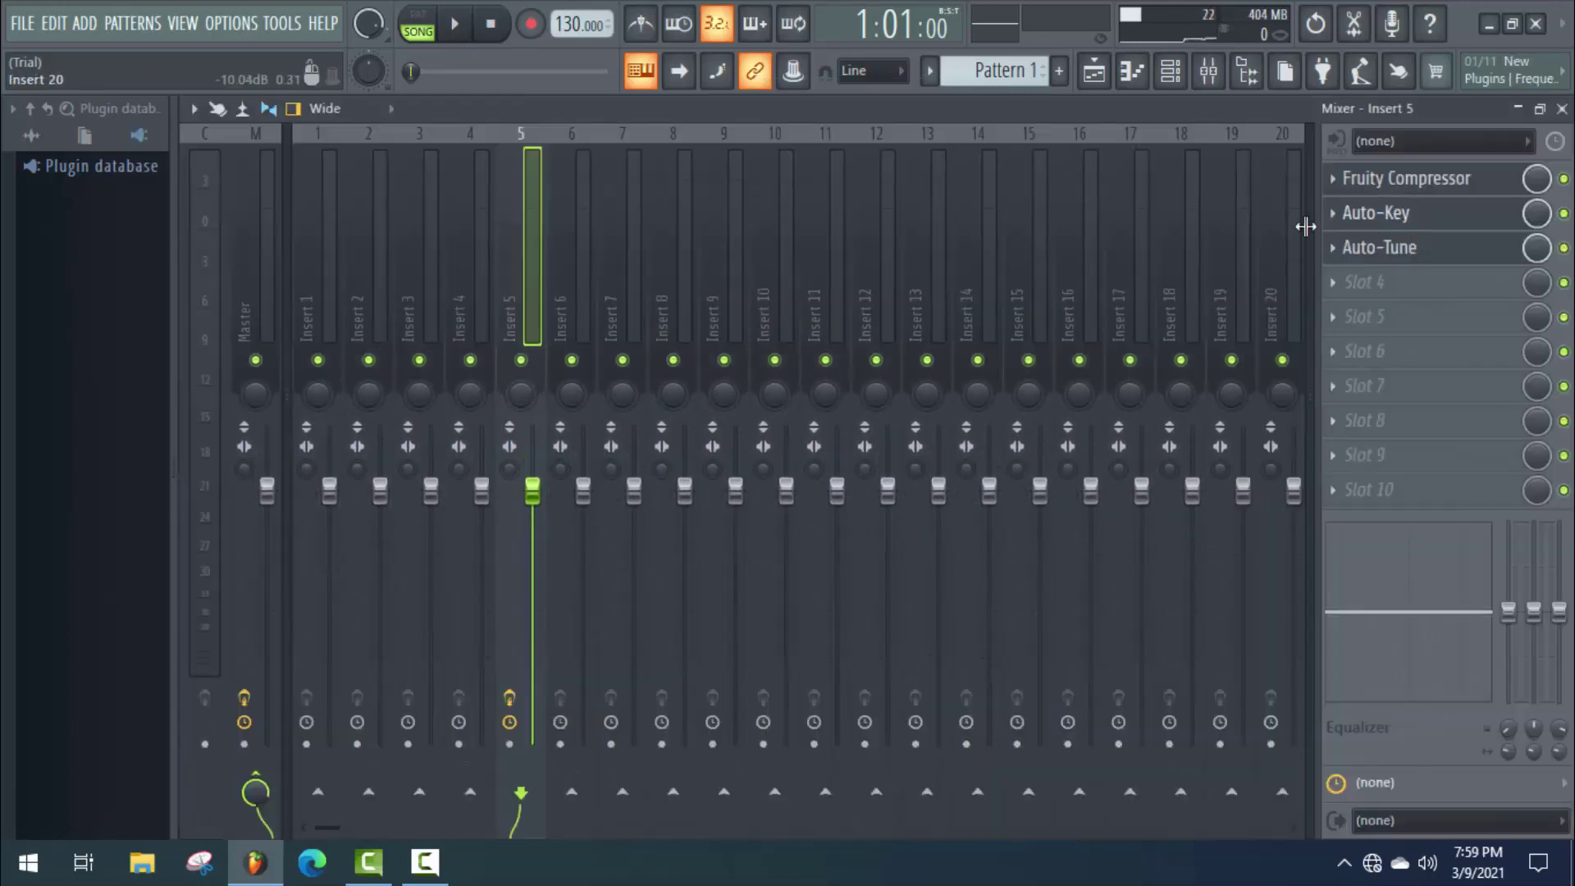
click(1396, 246)
drag(821, 389, 781, 156)
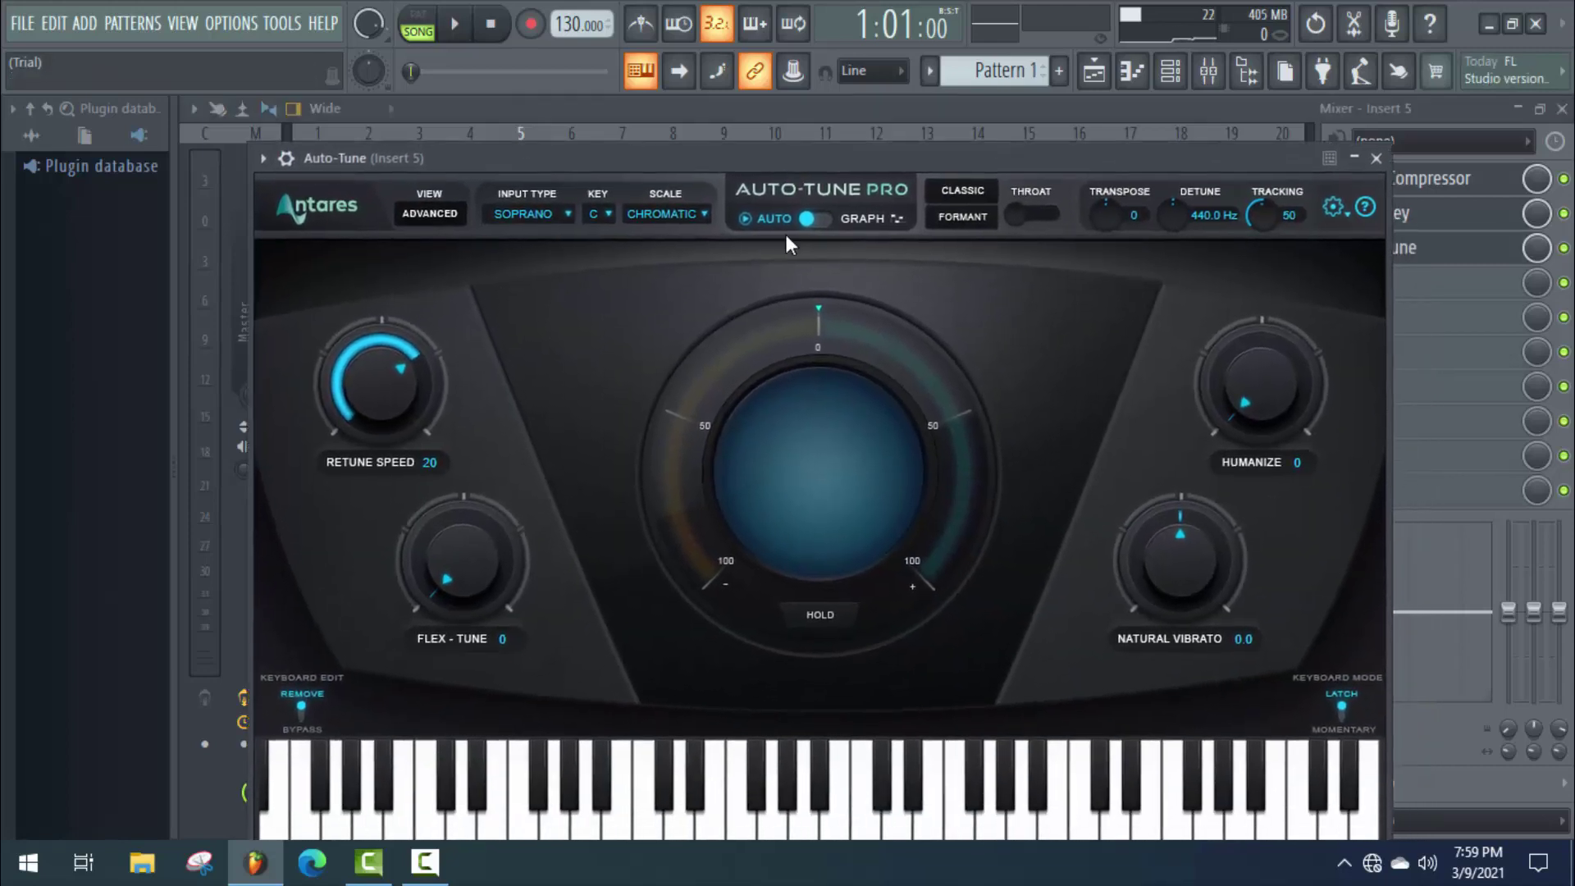
click(263, 158)
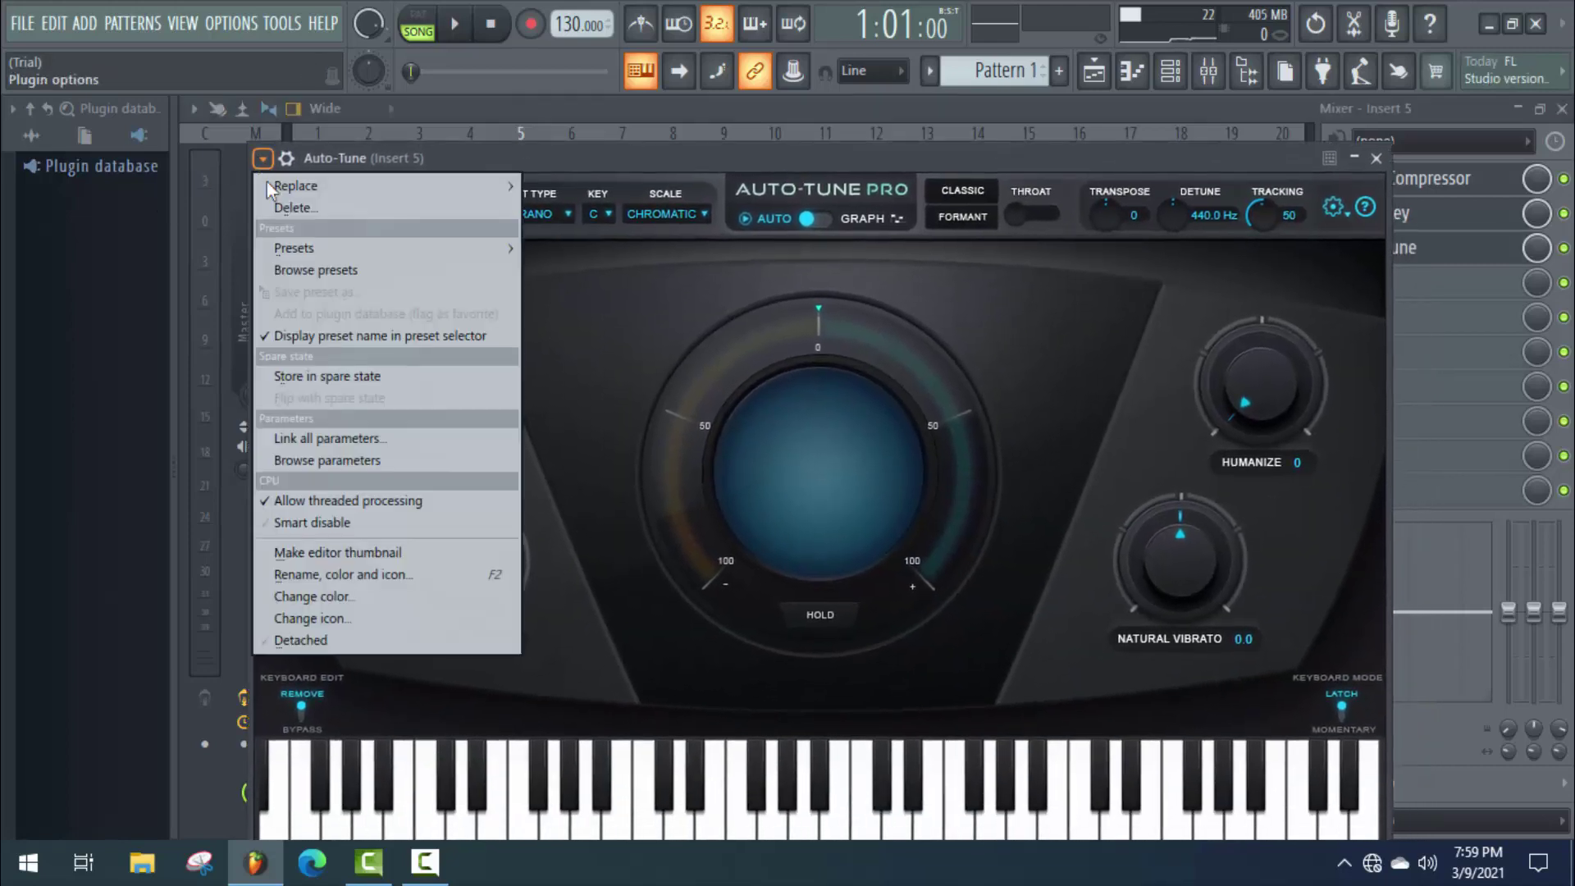
click(342, 640)
drag(1254, 159, 1083, 159)
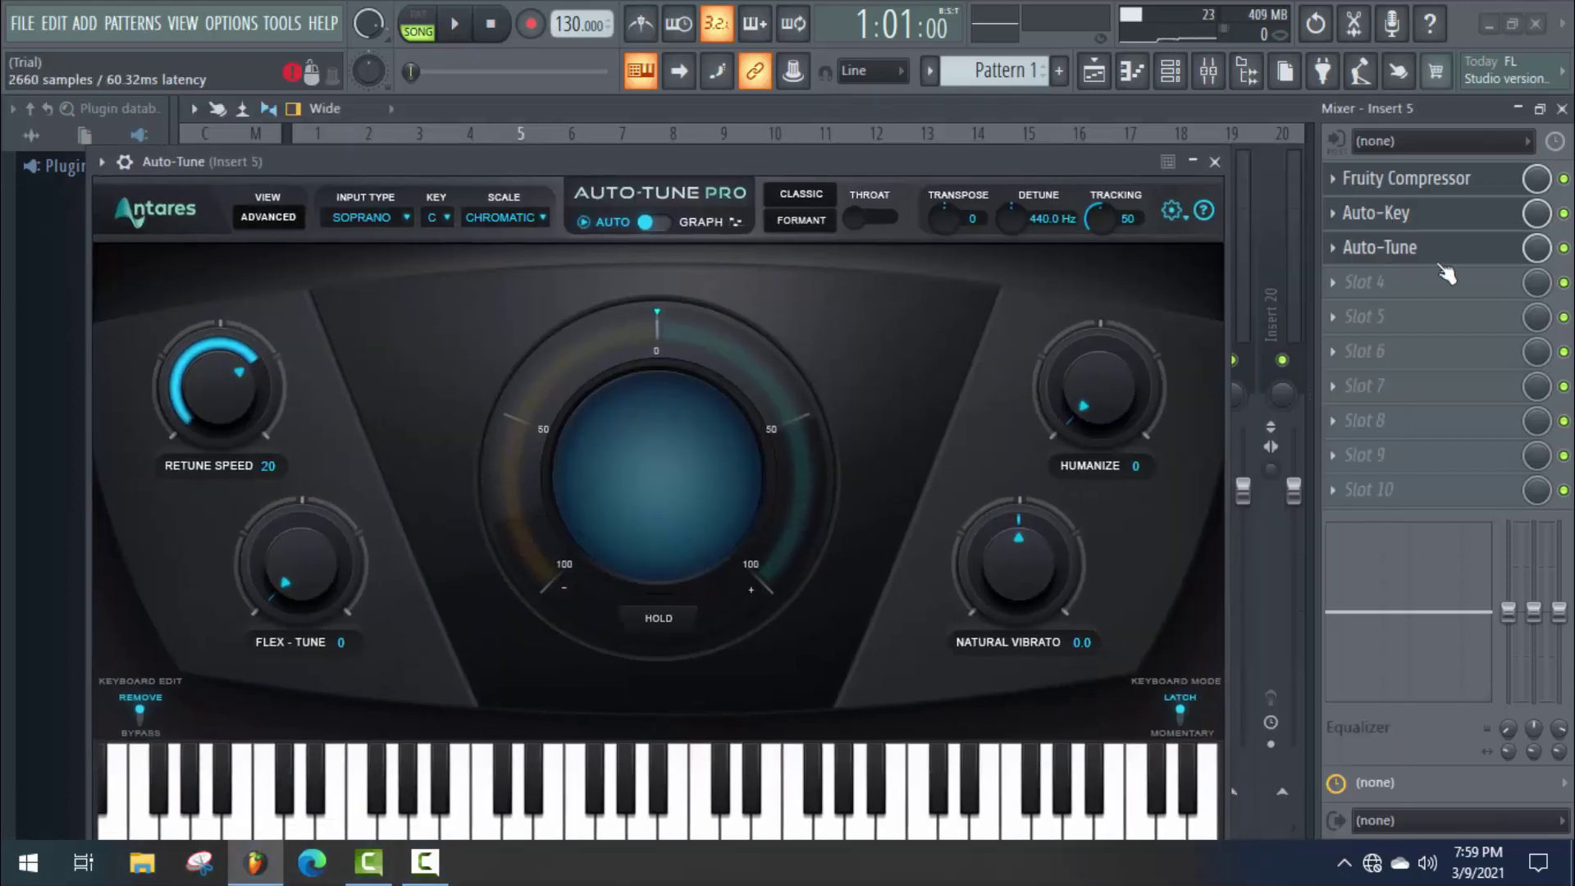
Load Fruity Limiter into effect slot 4 of insert 5 and minimize its editor window
click(1352, 286)
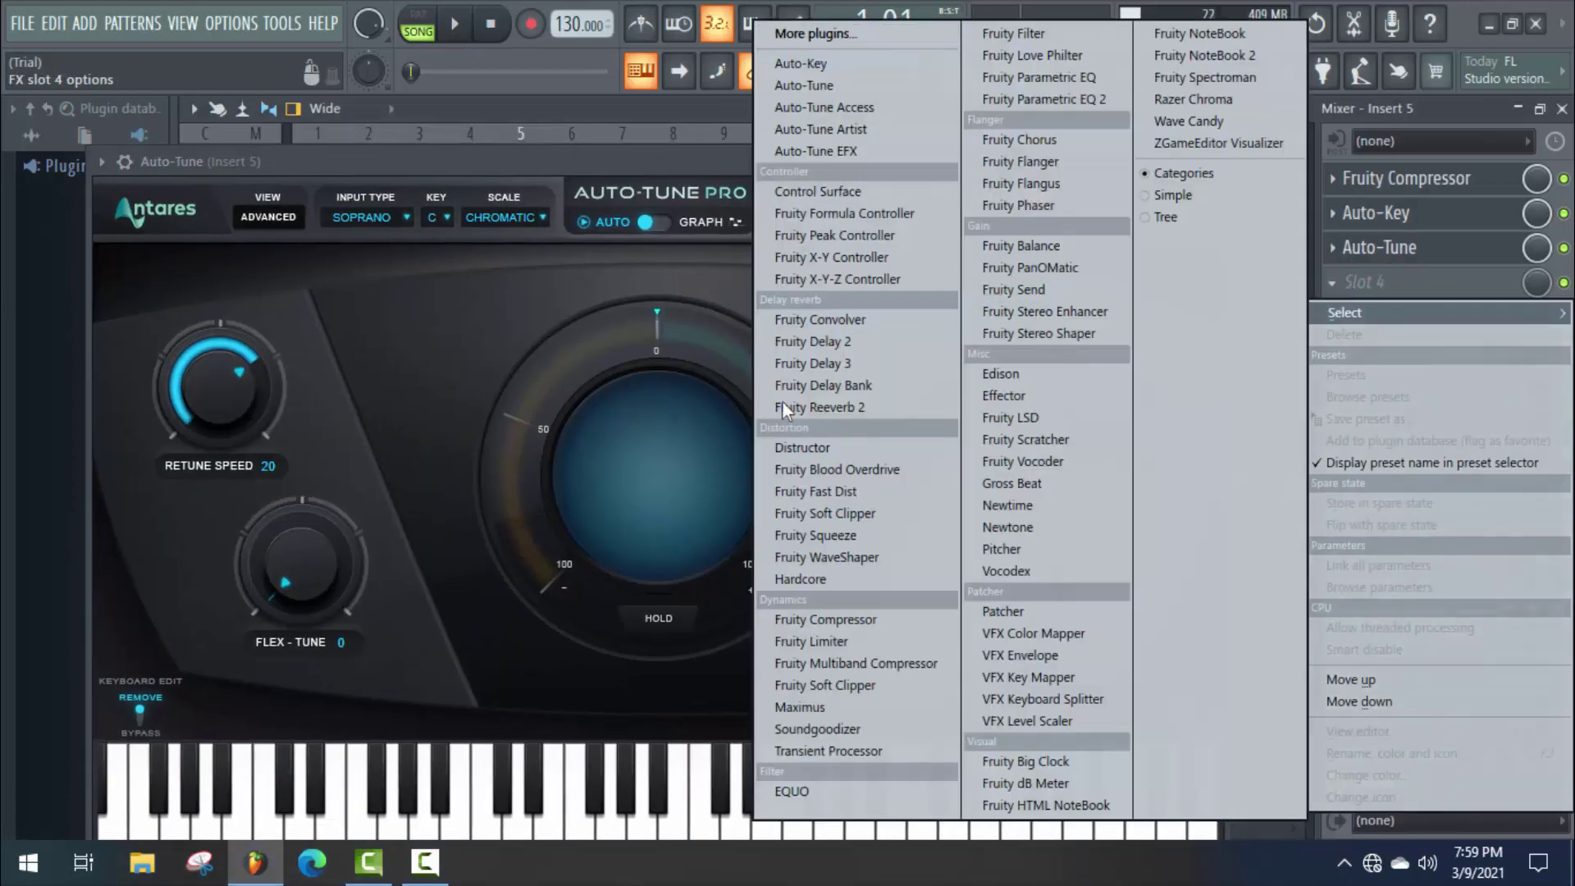
click(820, 641)
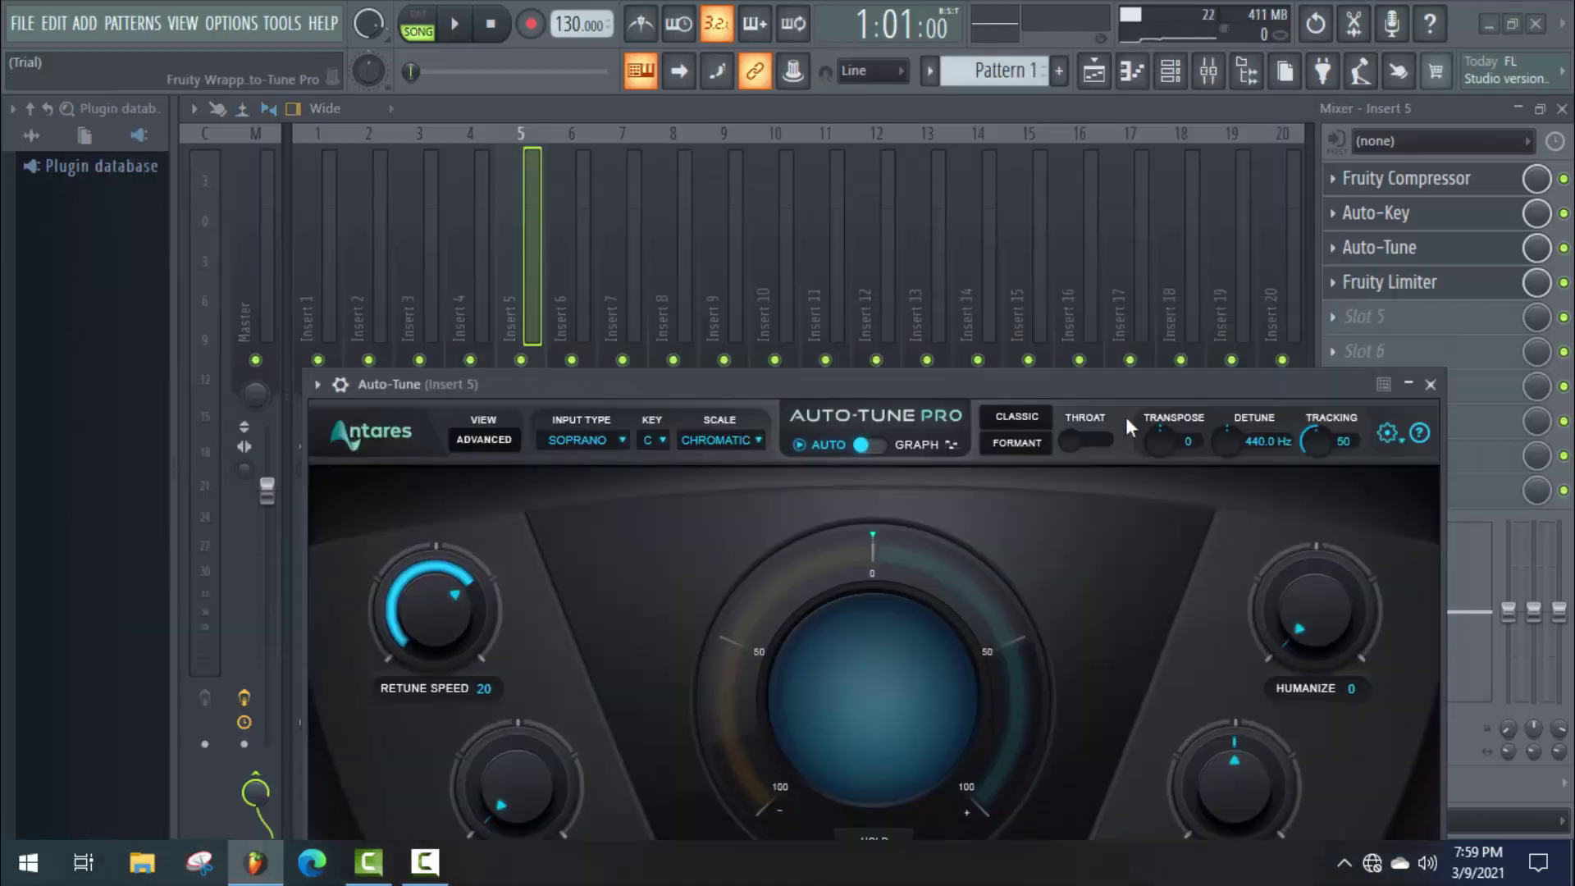
drag(1067, 384, 888, 509)
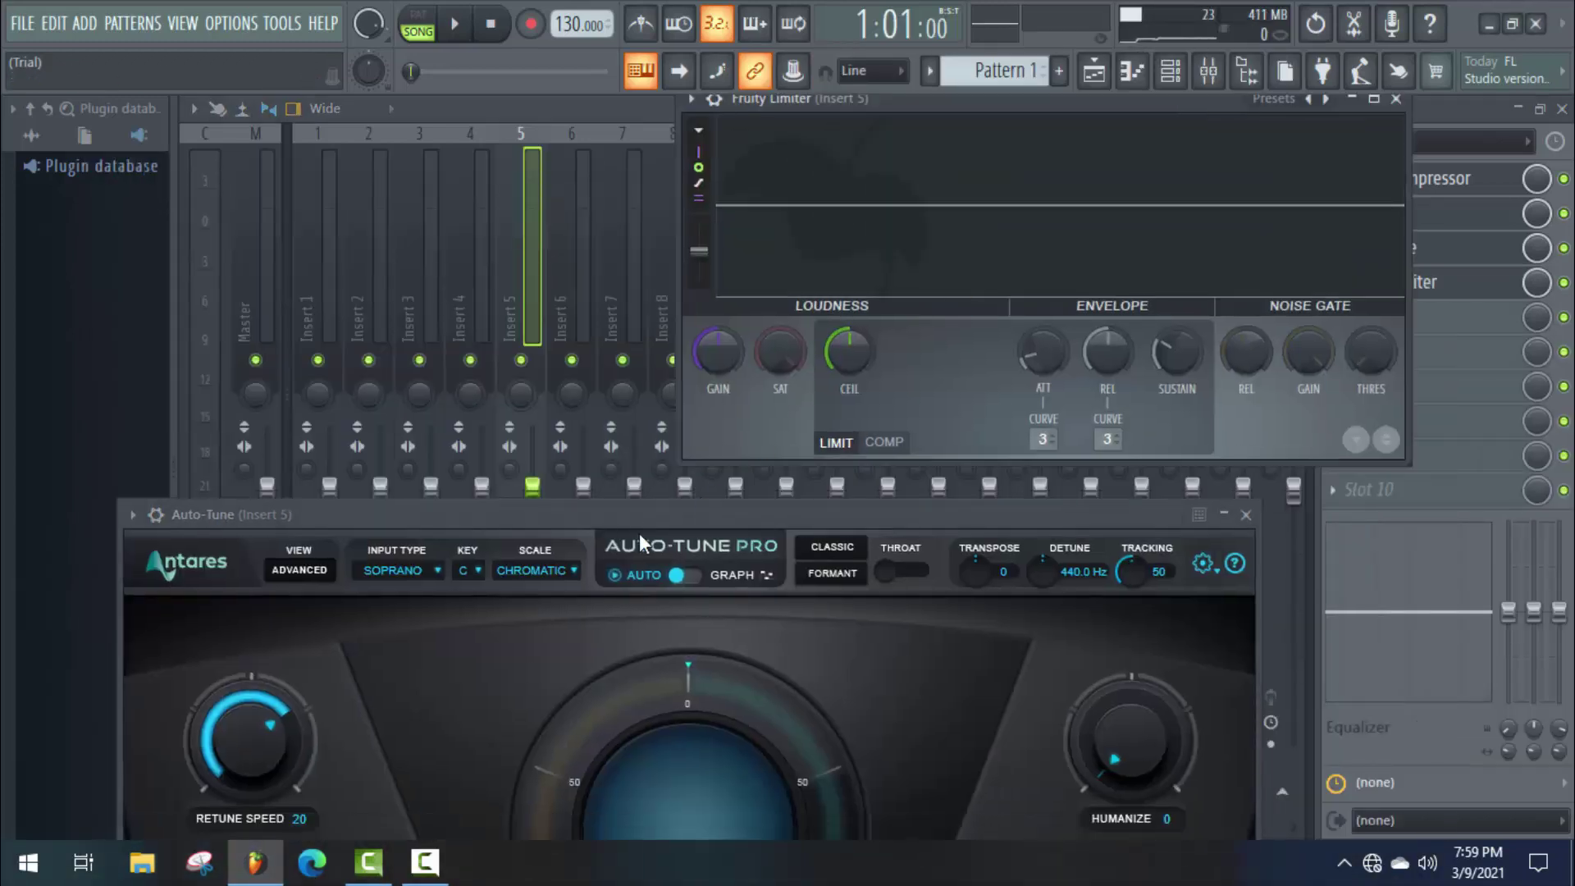
drag(659, 499, 659, 277)
drag(1337, 99, 1354, 150)
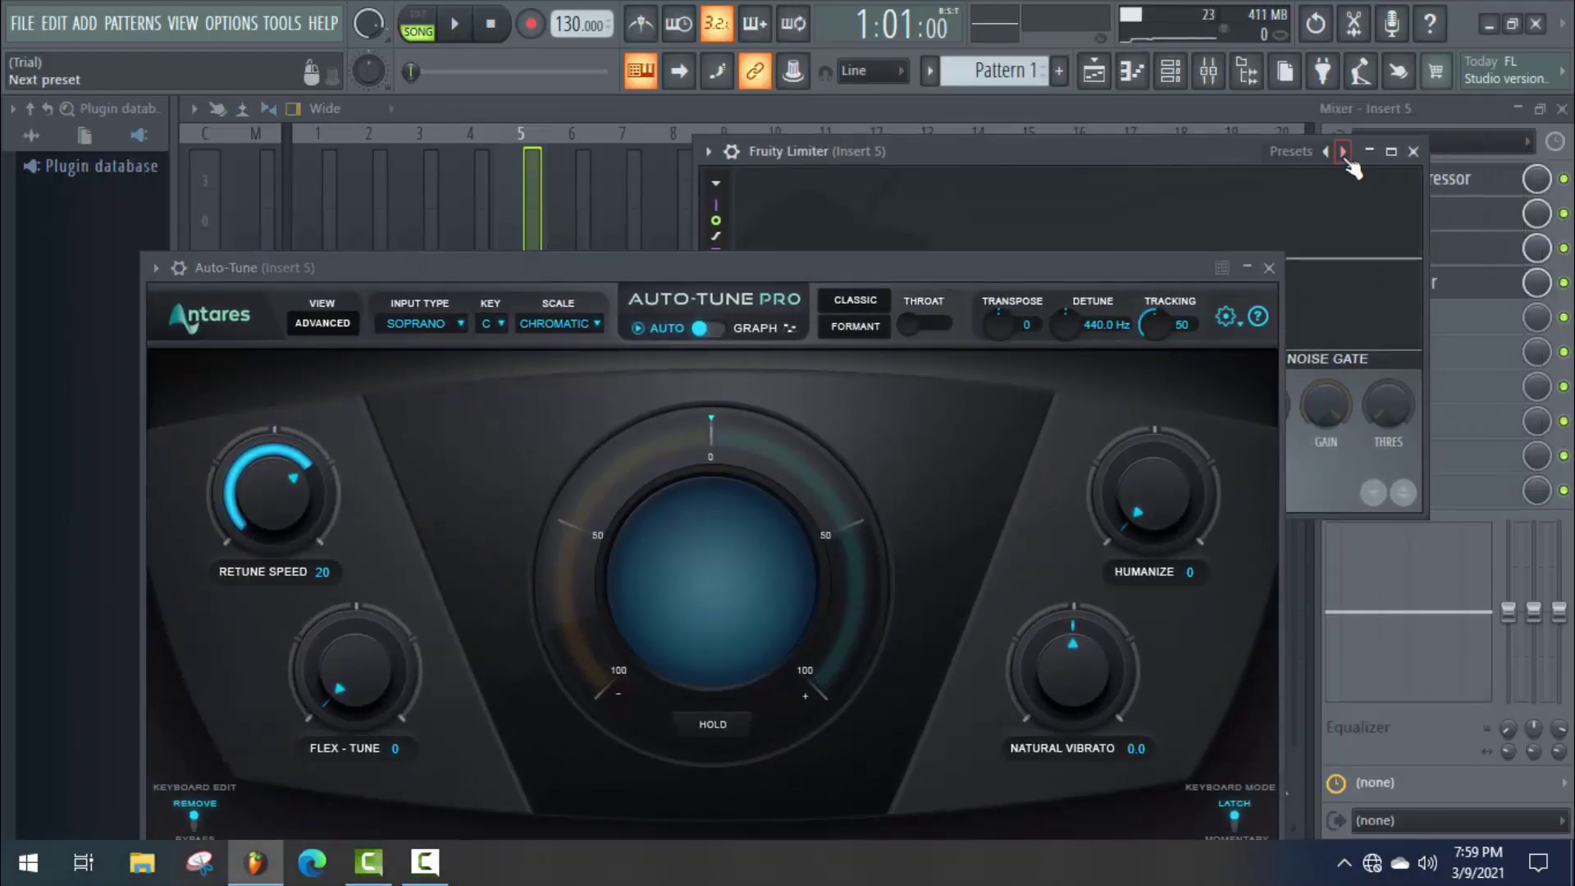
click(1369, 151)
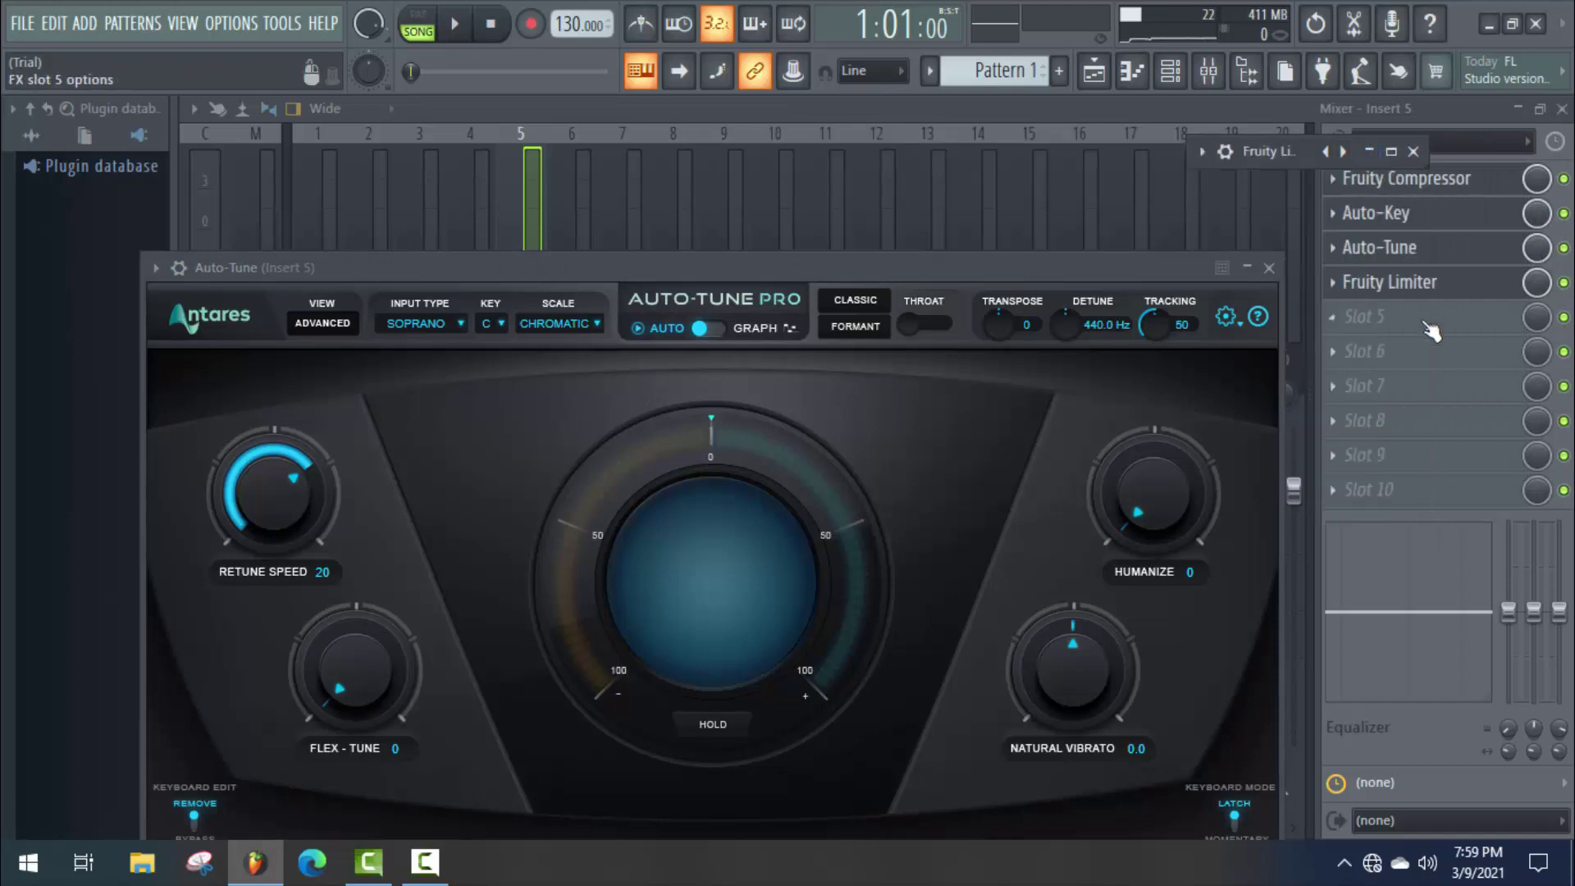
Load Fruity Delay 3 into effect slot 5 of insert 5
click(1361, 321)
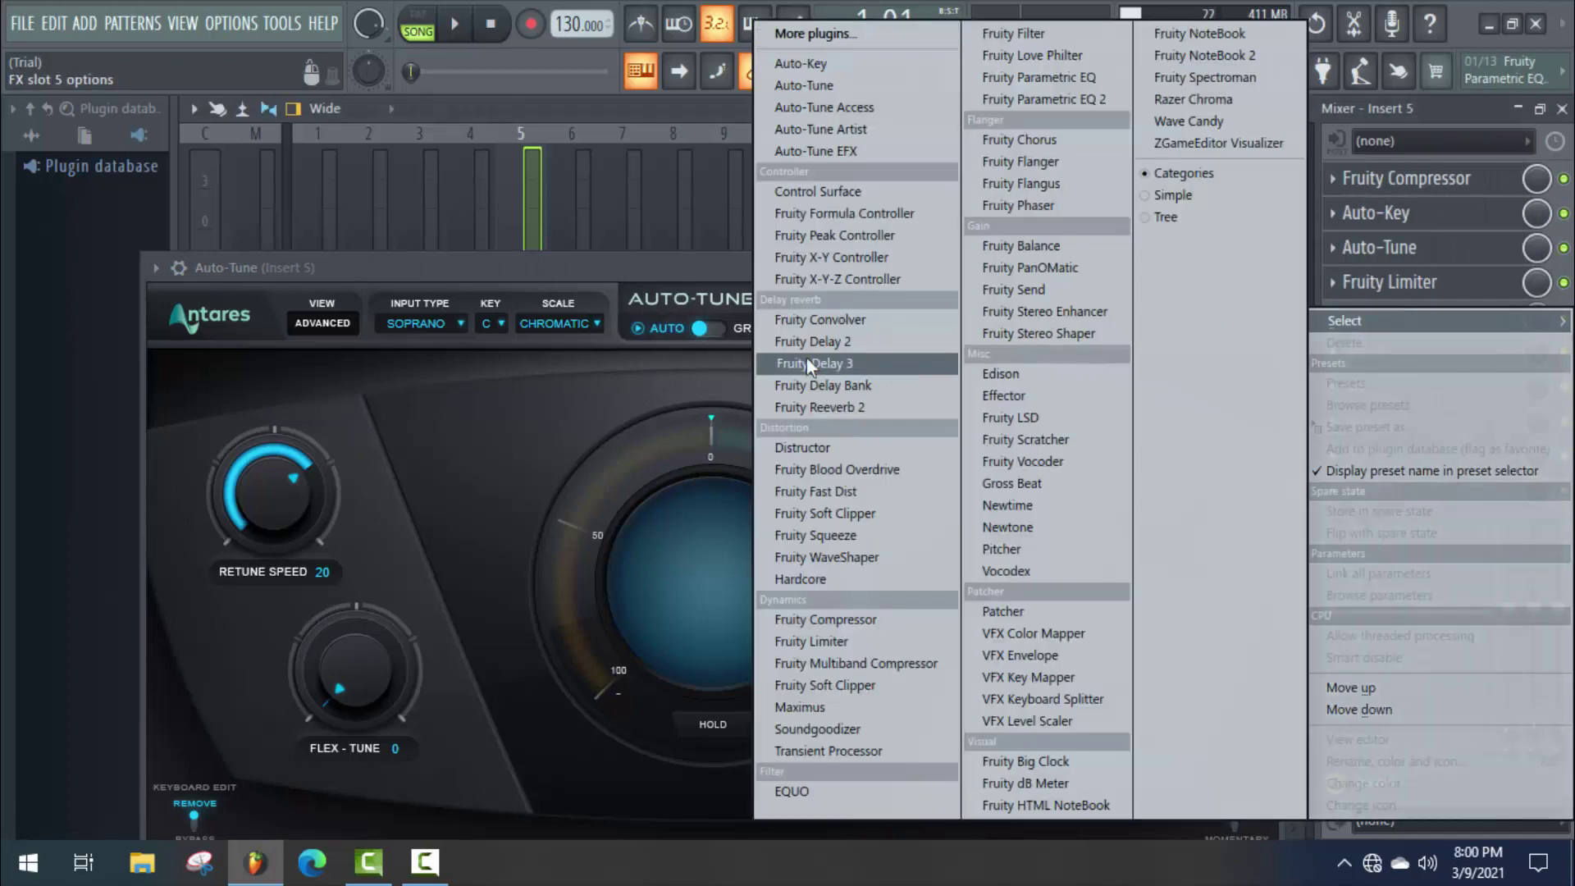
click(834, 361)
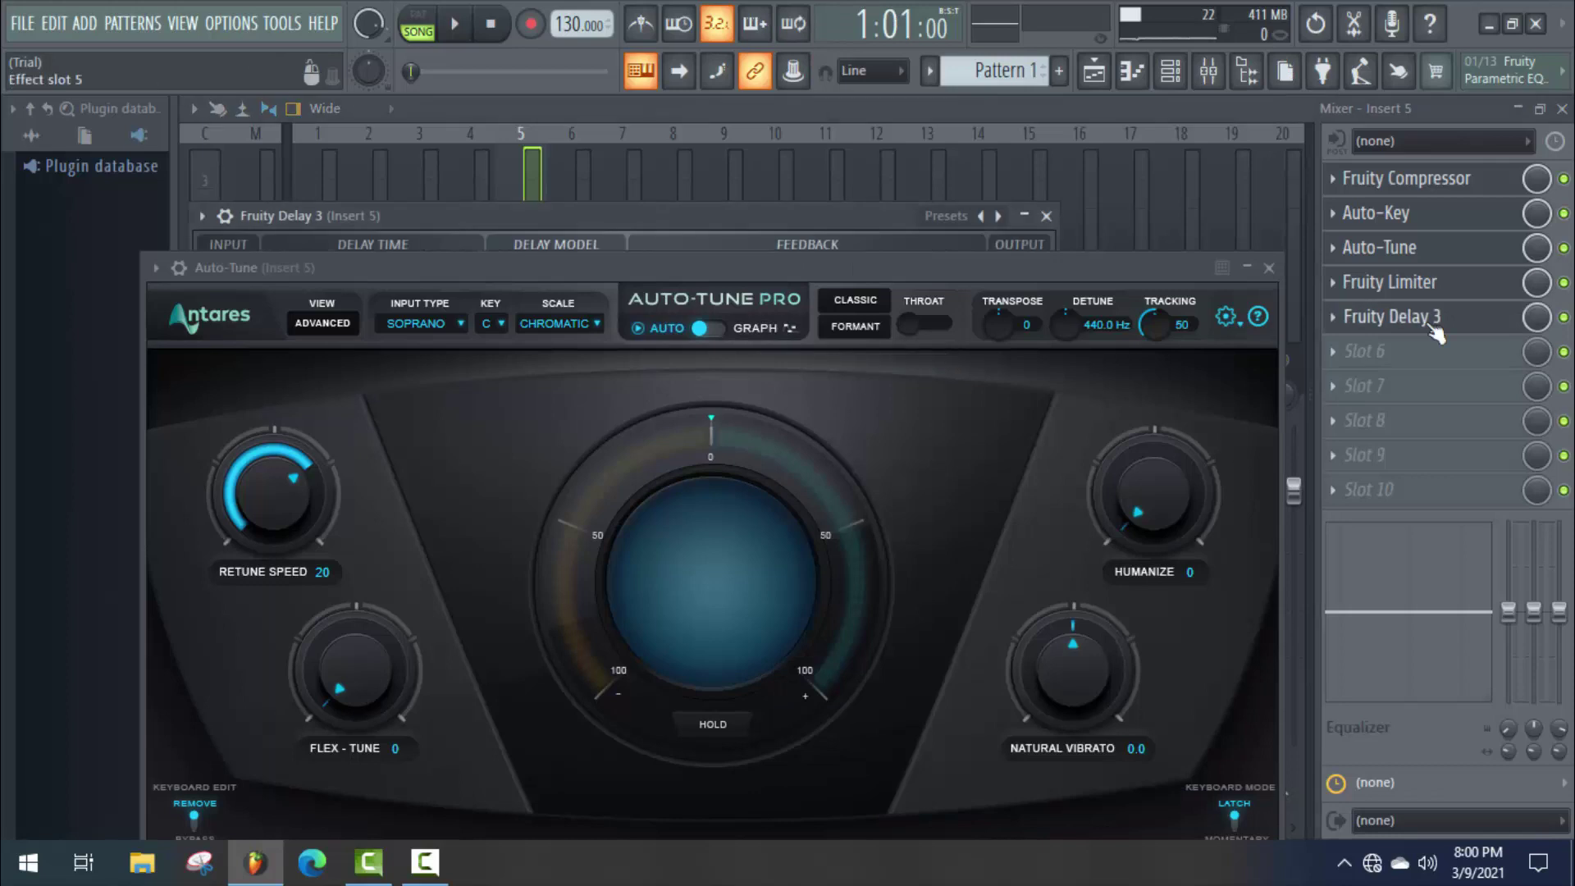
Move the Delay 3 and Auto-Tune editors apart and load Fruity Reeverb 2 into effect slot 6 of insert 5
drag(609, 257, 608, 344)
drag(672, 217, 747, 116)
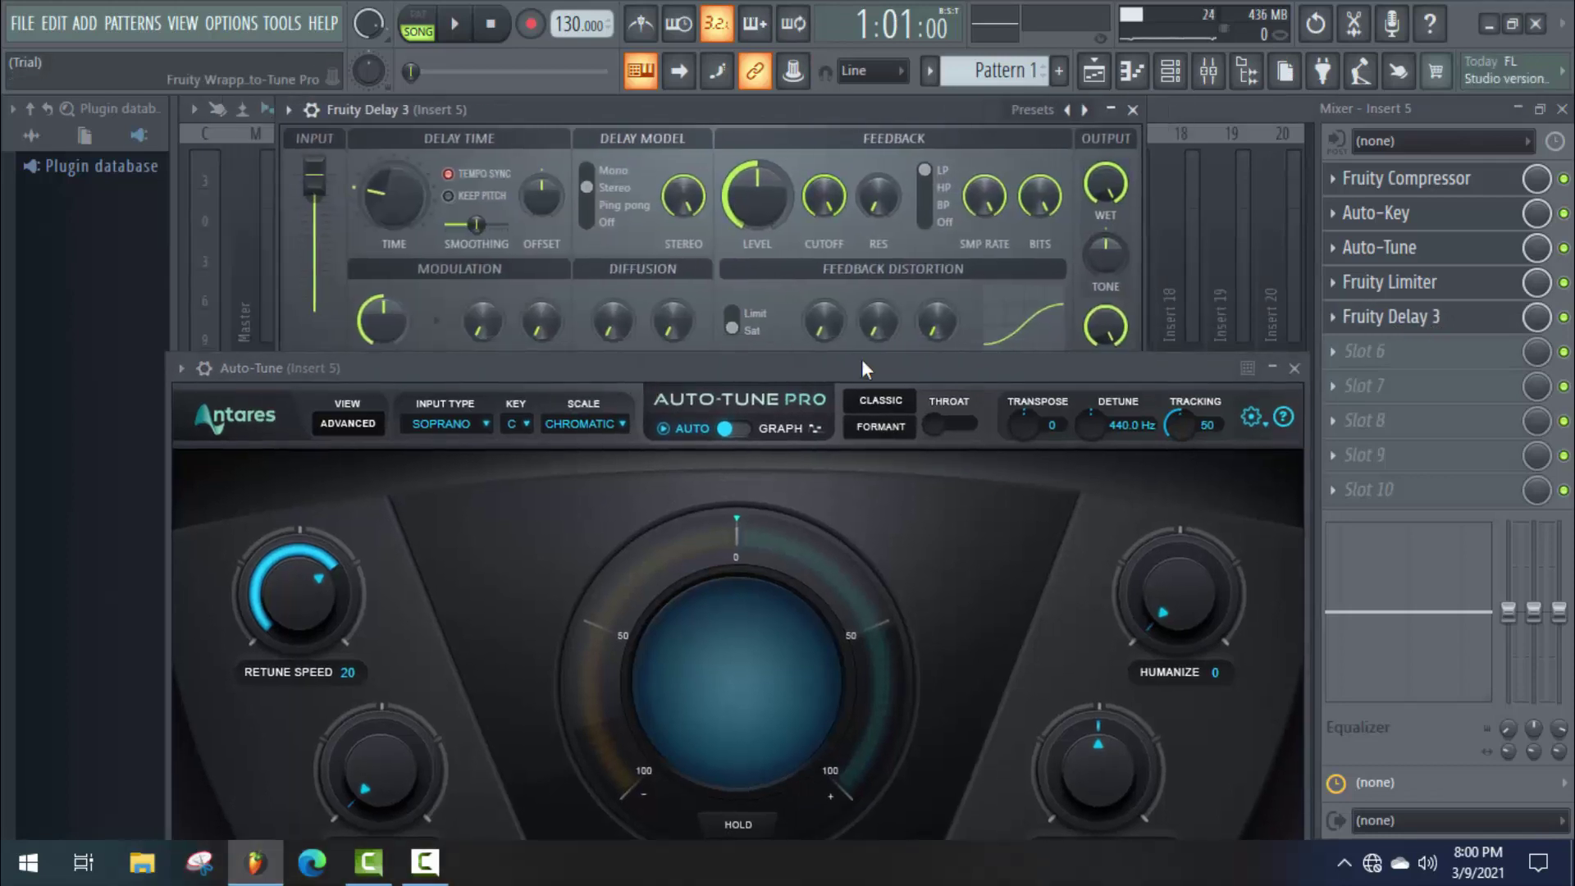
drag(861, 358, 831, 348)
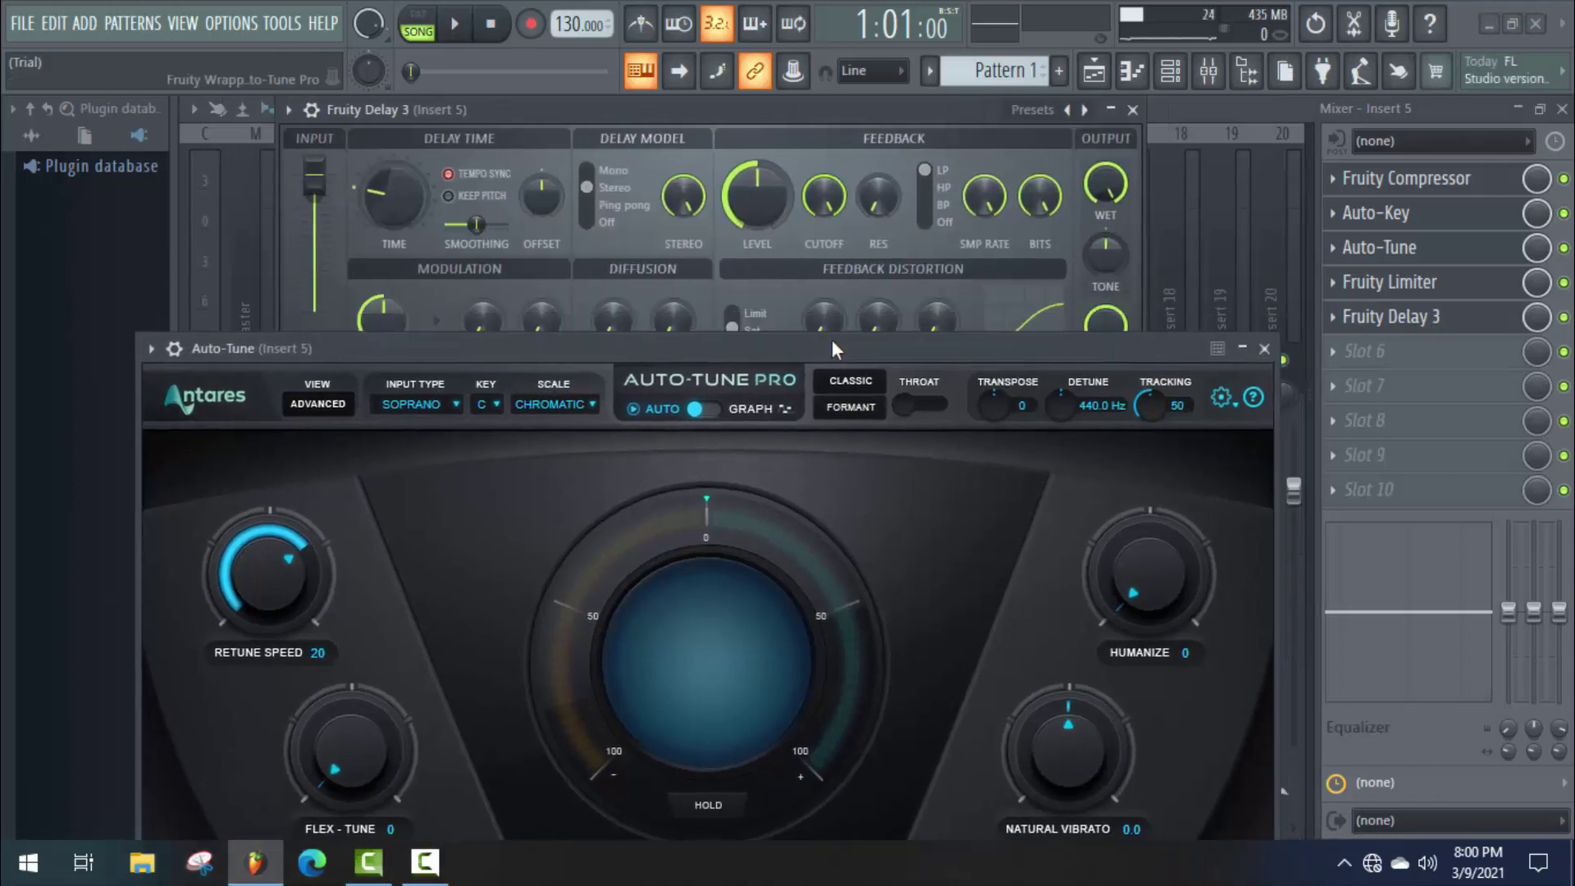
click(1382, 361)
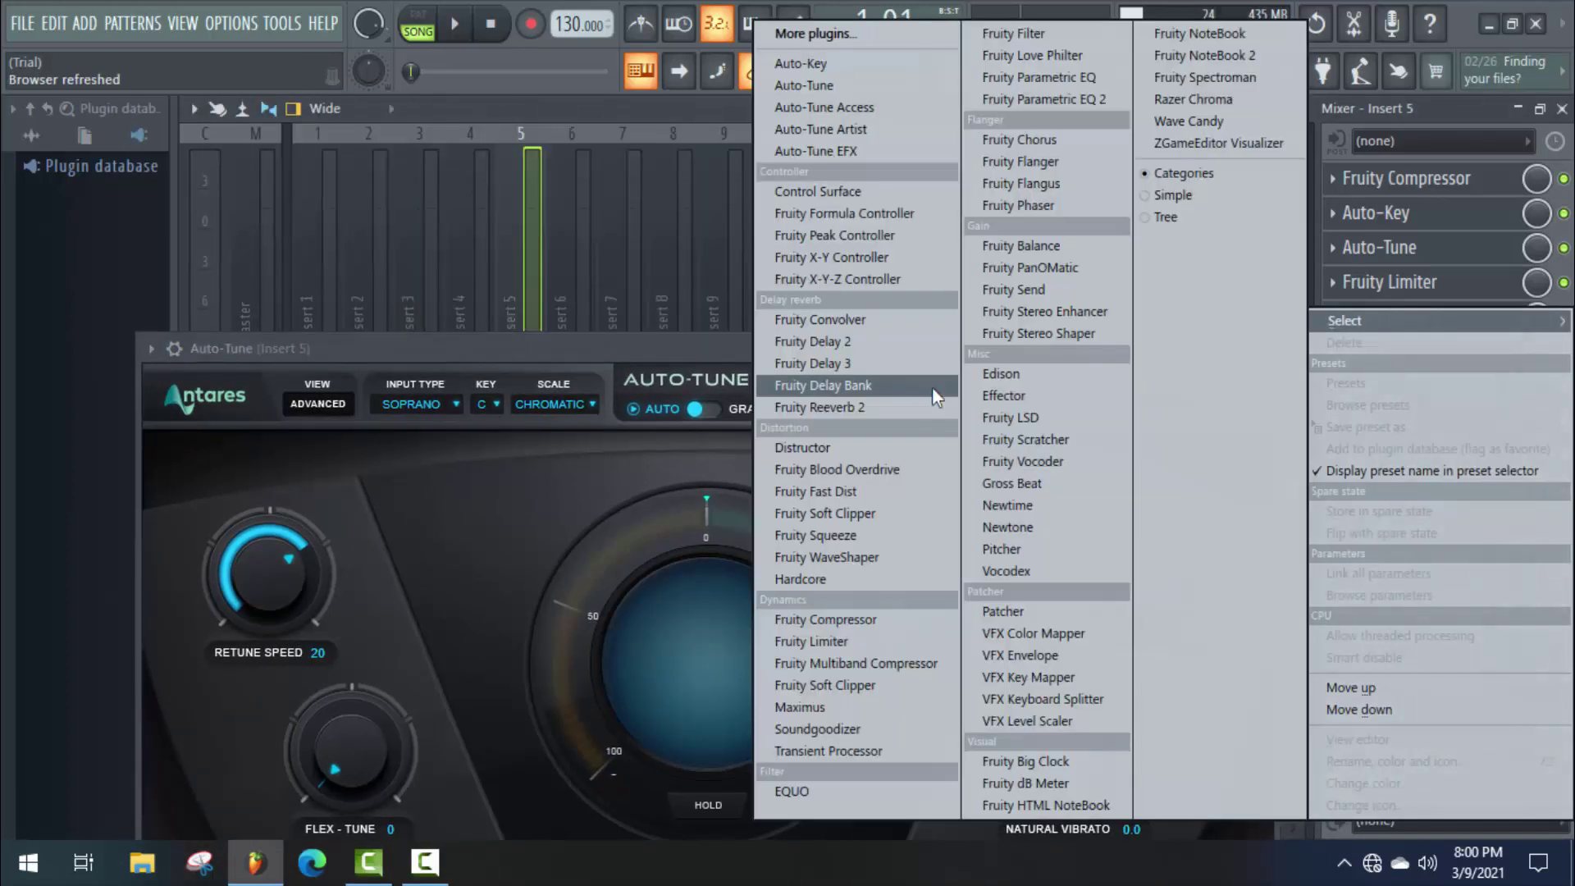
click(828, 408)
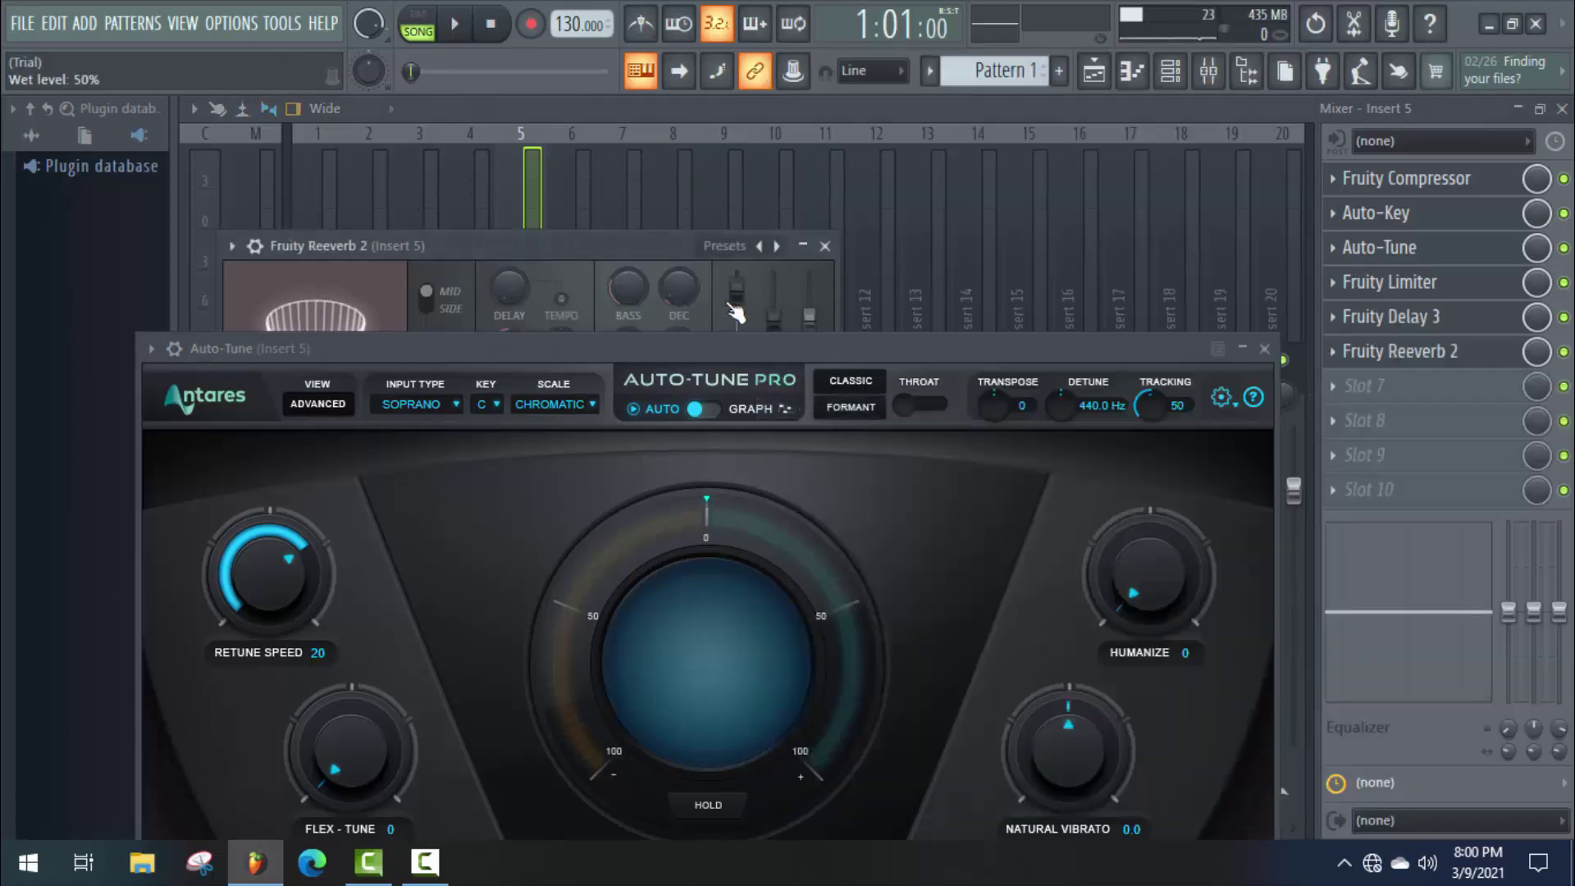
Minimize the Auto-Tune editor and move the Fruity Reeverb 2 window over the middle of the mixer tracks
drag(597, 243, 810, 156)
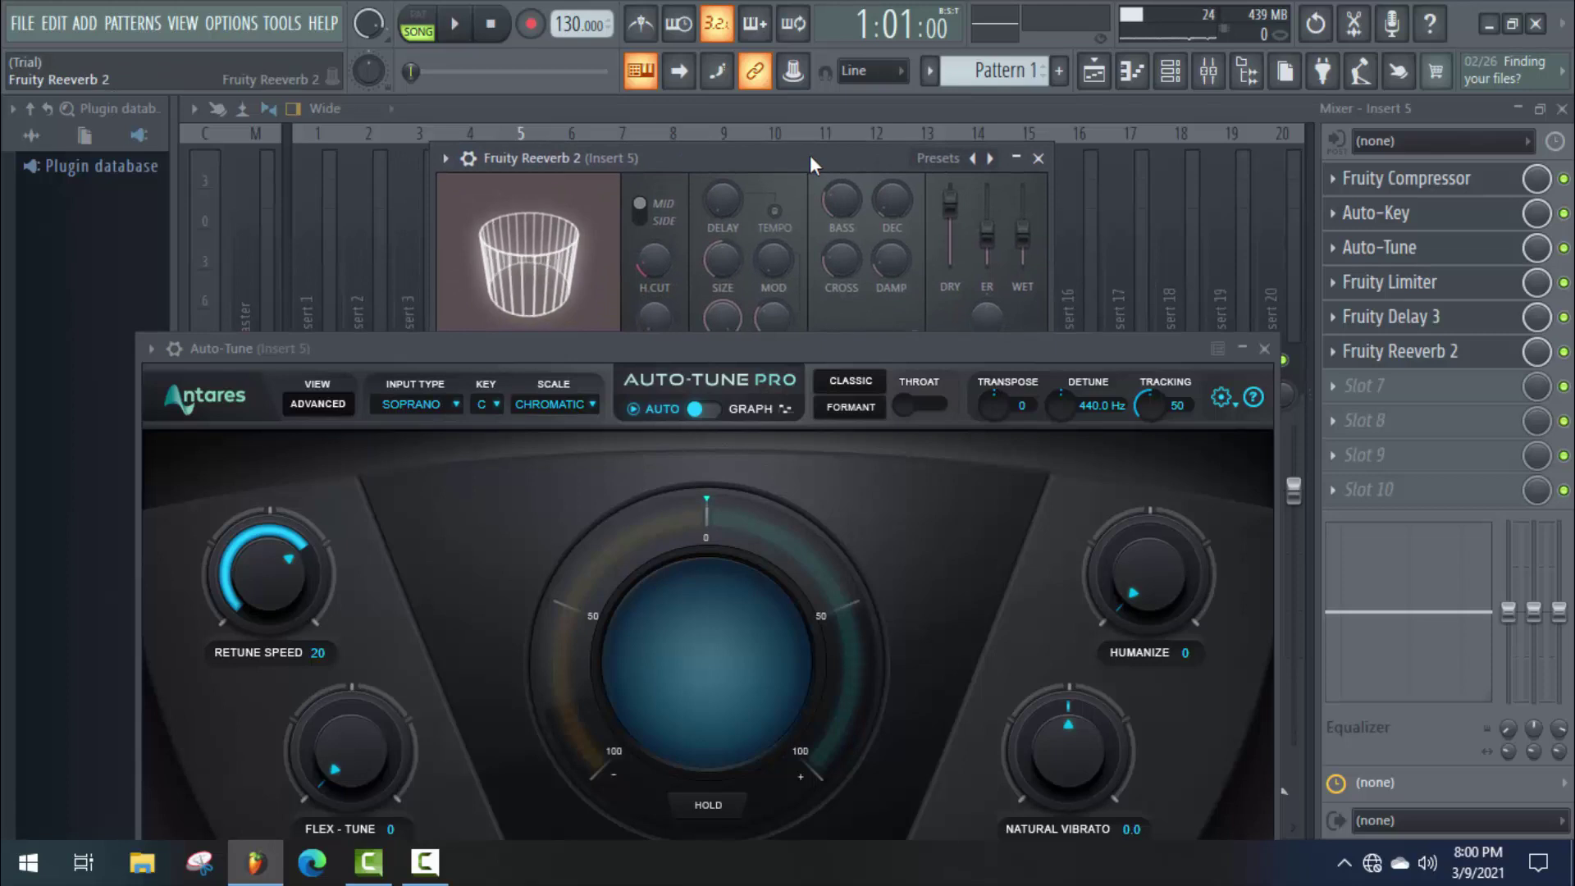
click(1242, 348)
drag(861, 169, 1009, 296)
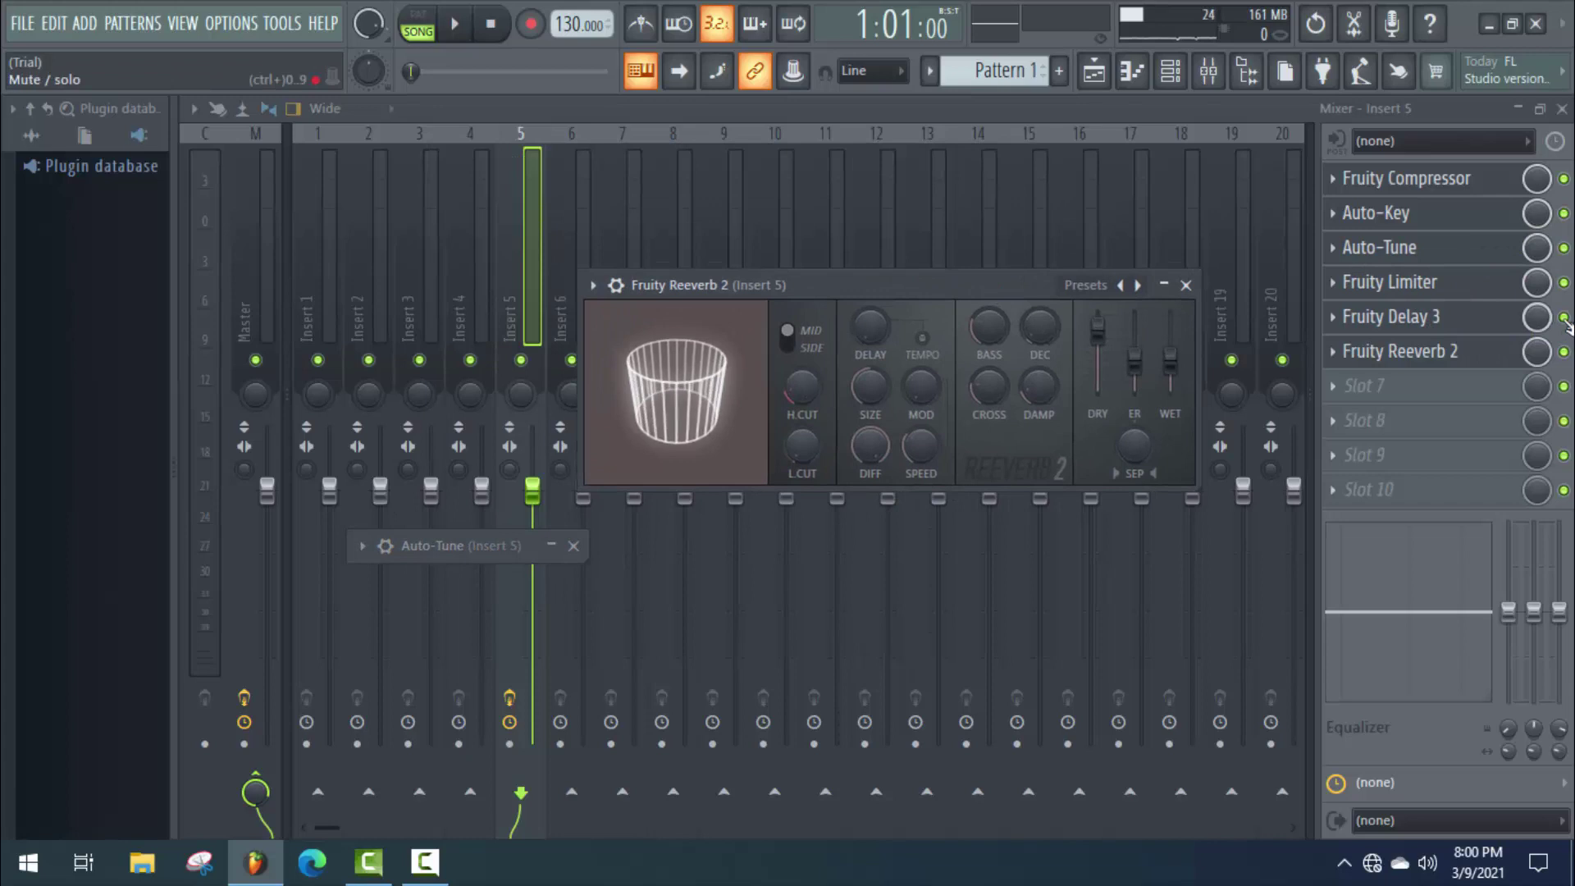
Bypass Auto-Key, Auto-Tune, Fruity Limiter and Fruity Delay 3 on insert 5 and reopen the Fruity Reeverb 2 editor
key(Escape)
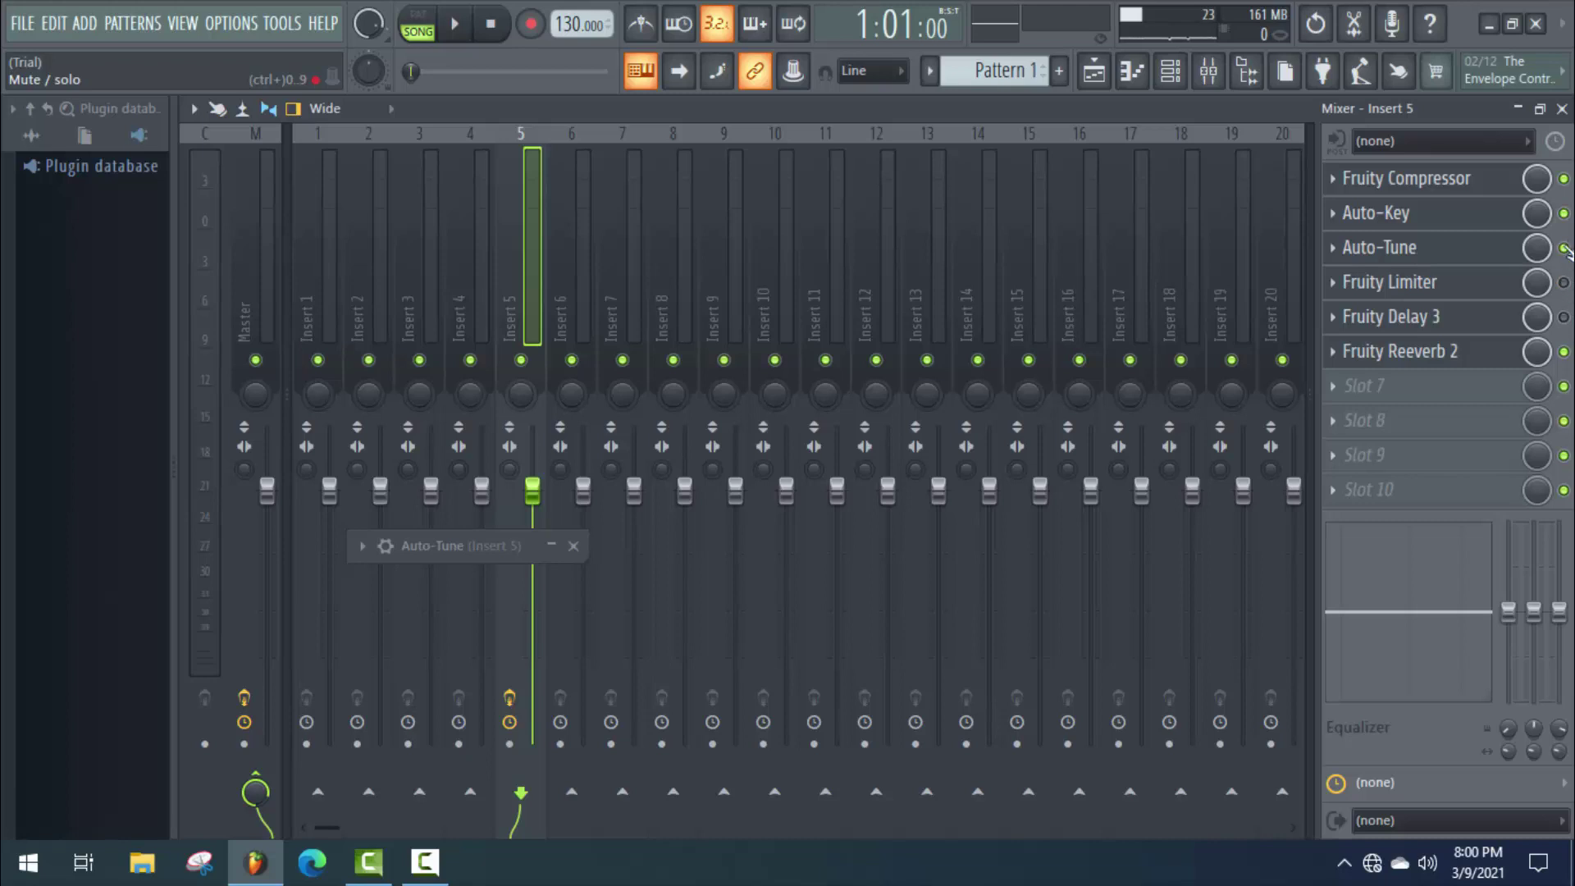
click(1564, 214)
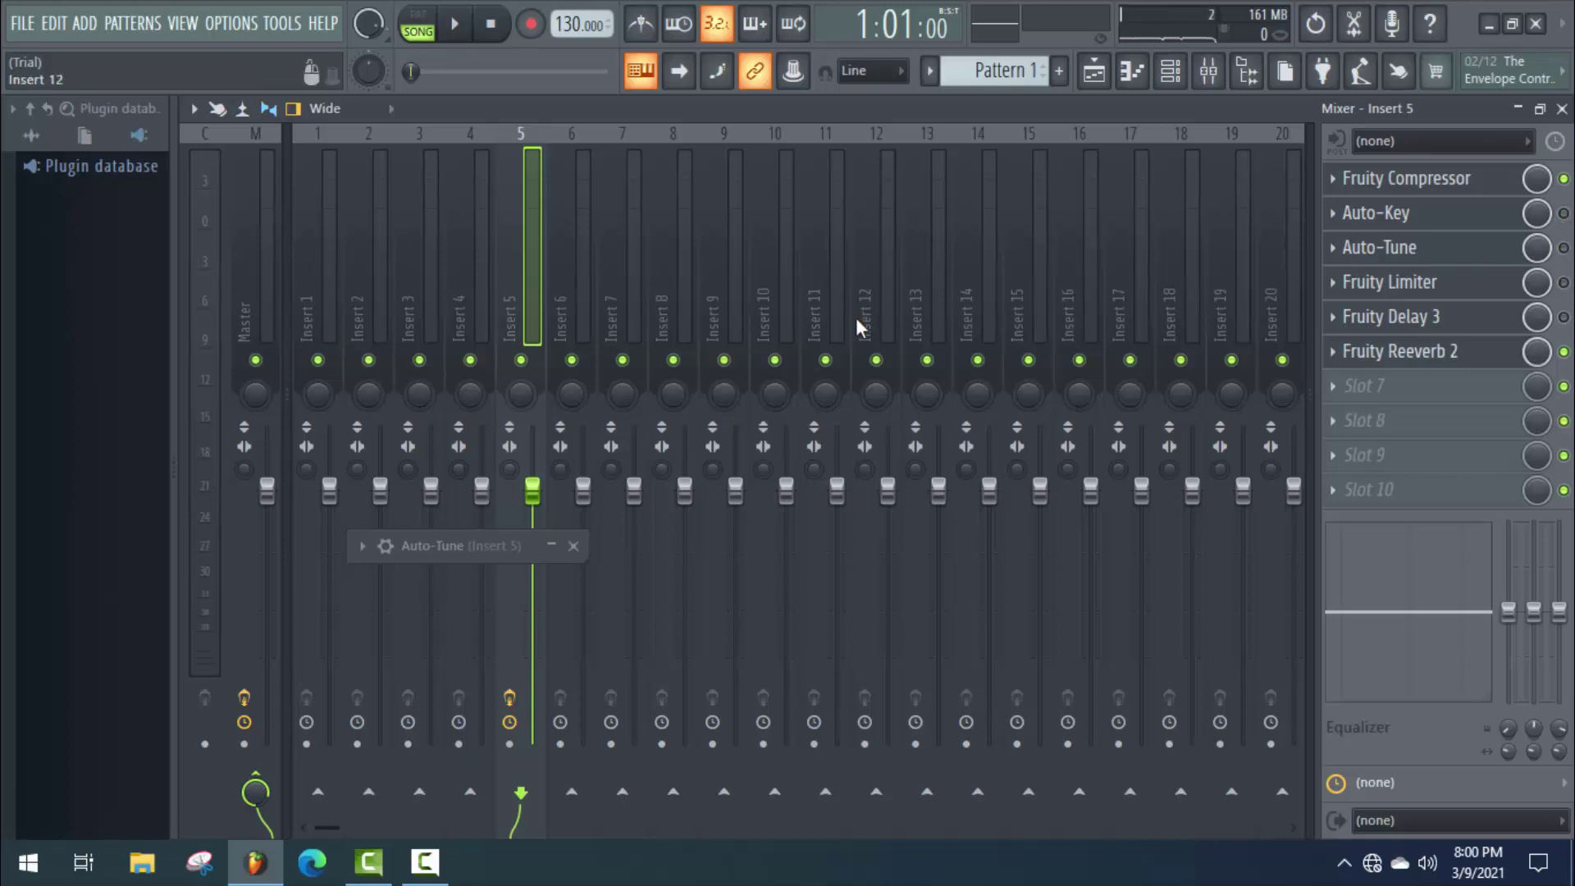
click(1395, 354)
Play the song to hear the vocal with the reverb, check the system volume and stop playback
click(458, 26)
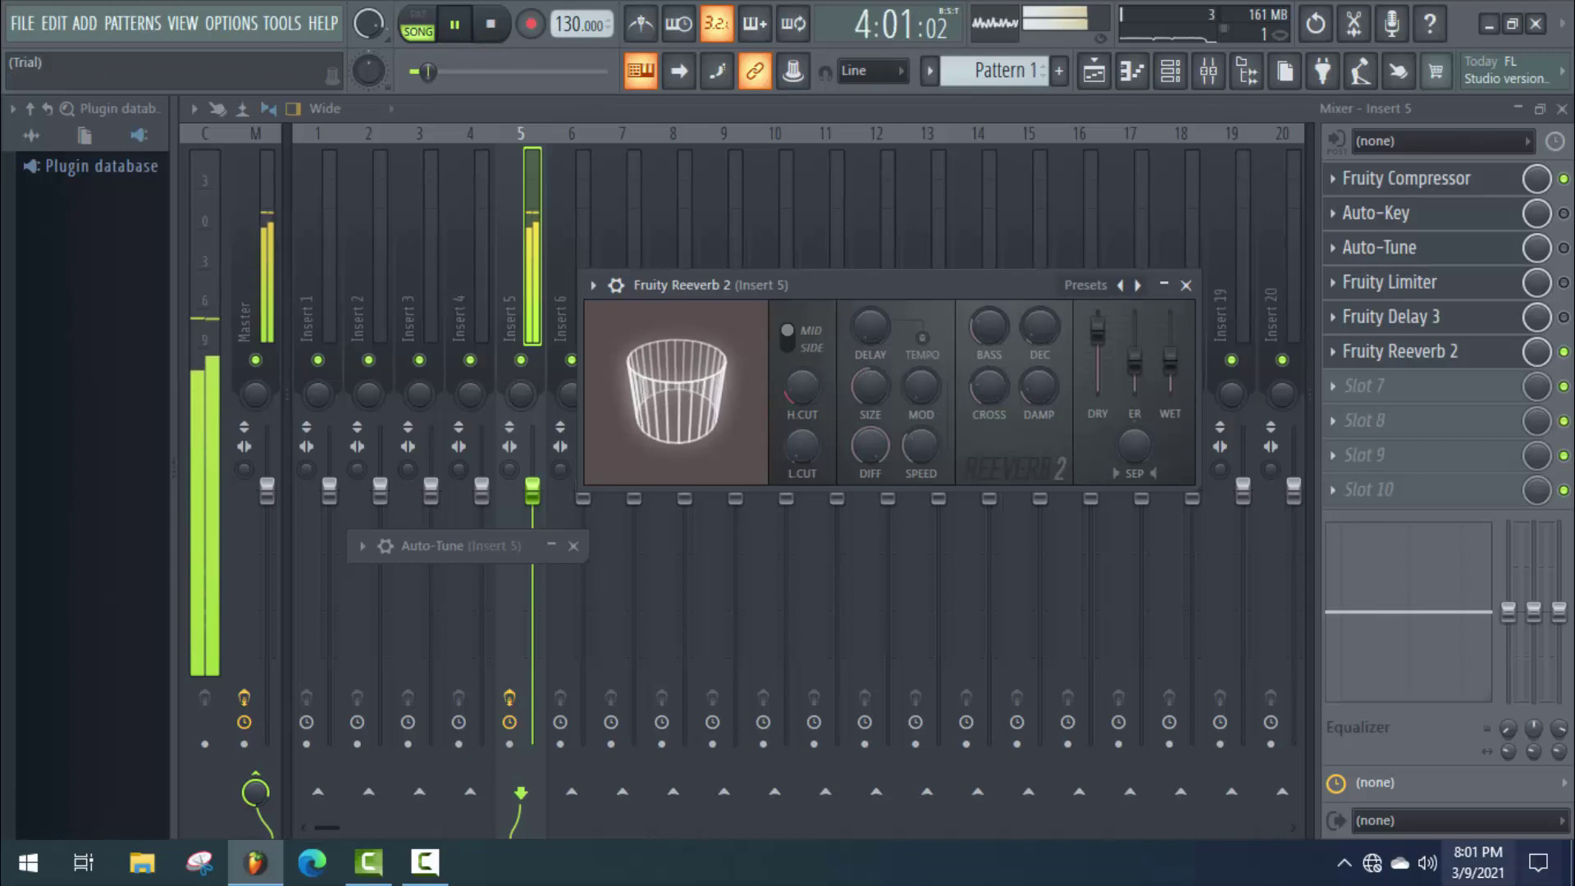
click(1428, 862)
scroll(1397, 802, down, 1)
scroll(1397, 802, up, 1)
click(931, 685)
key(space)
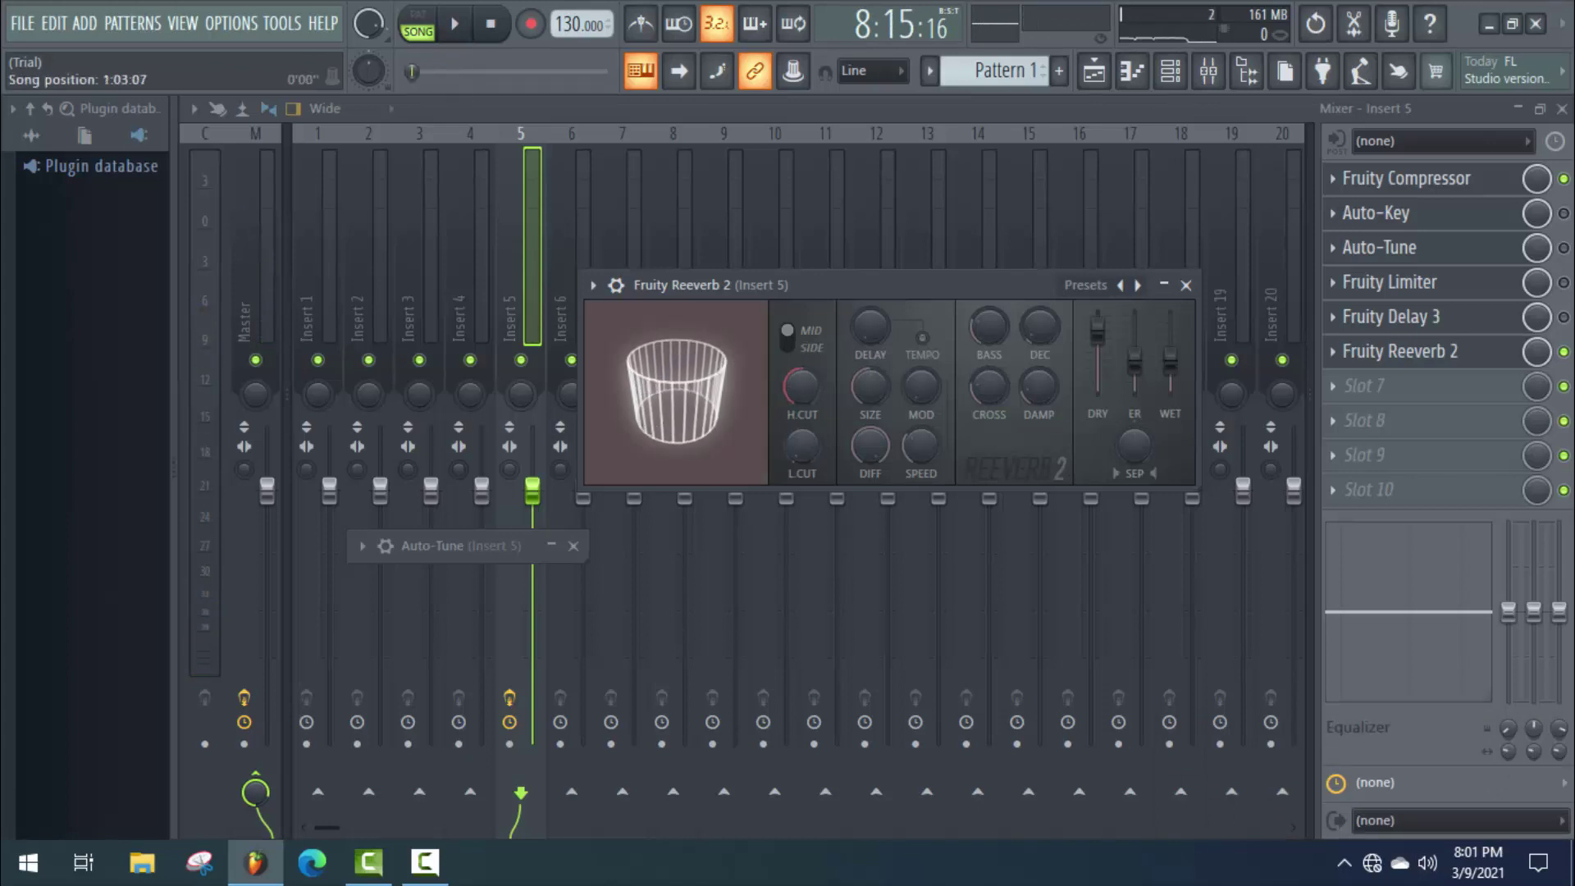
Adjust the high cut, room size and decay of Fruity Reeverb 2 while the song plays, and pause playback
click(456, 25)
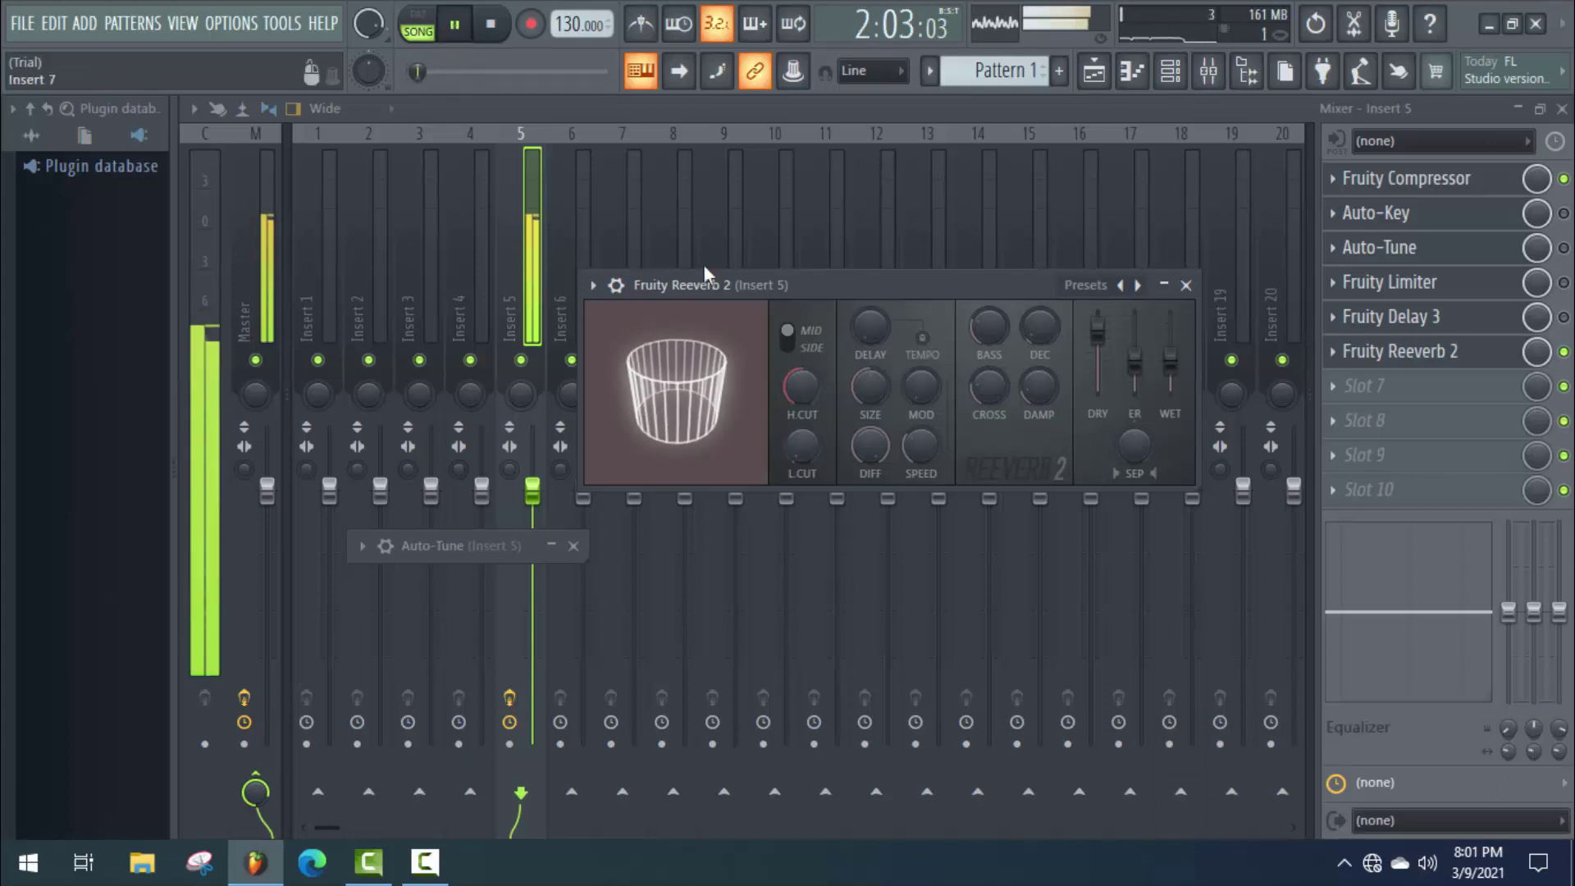
drag(795, 402, 795, 390)
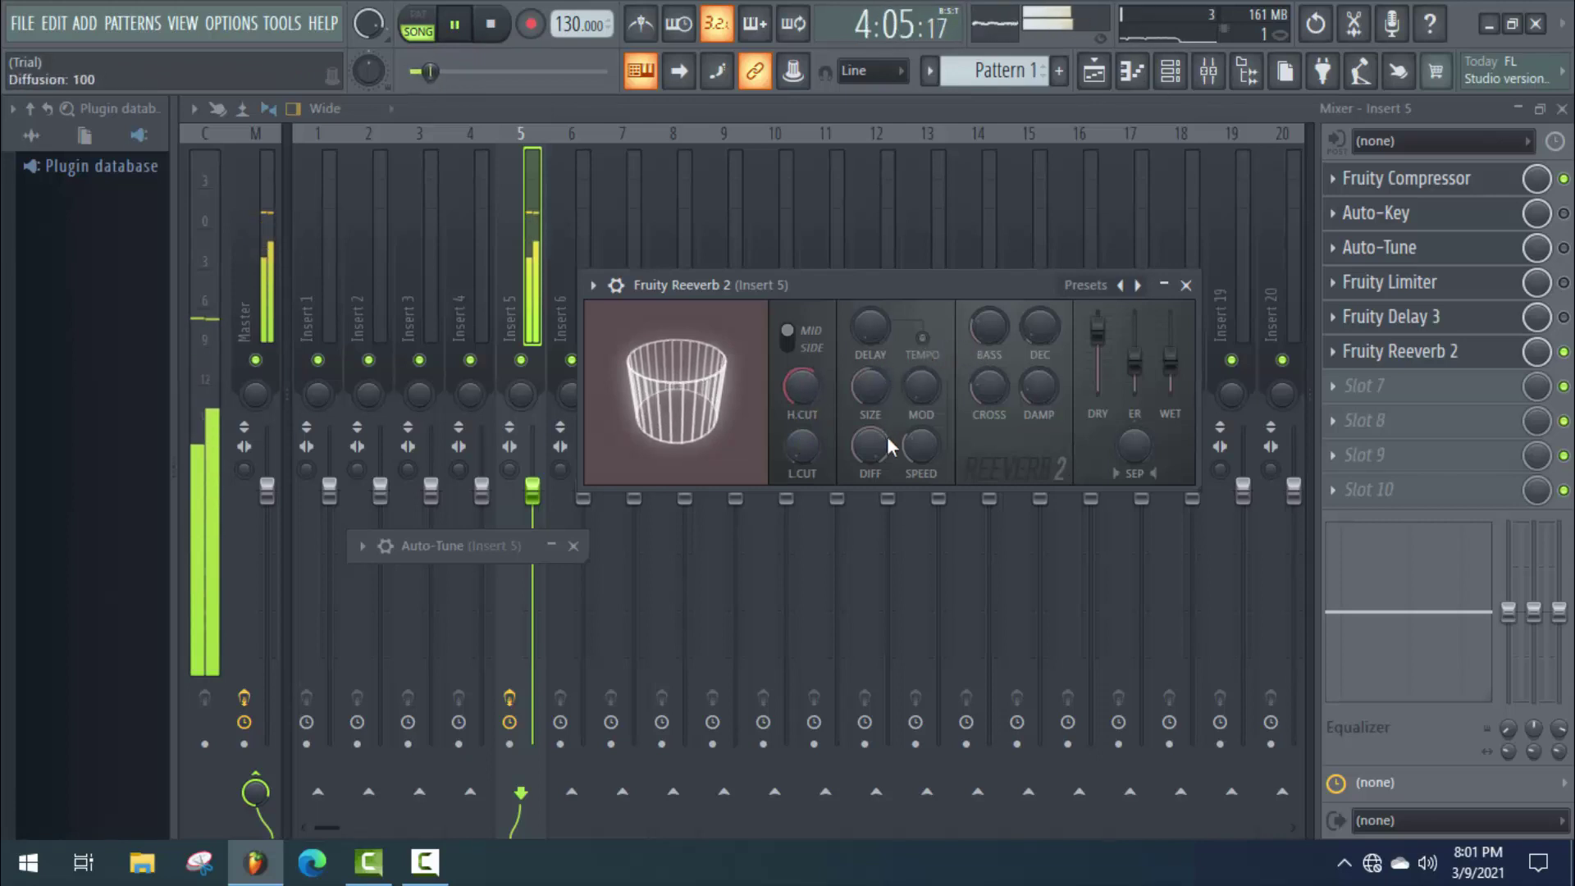
drag(864, 395, 863, 375)
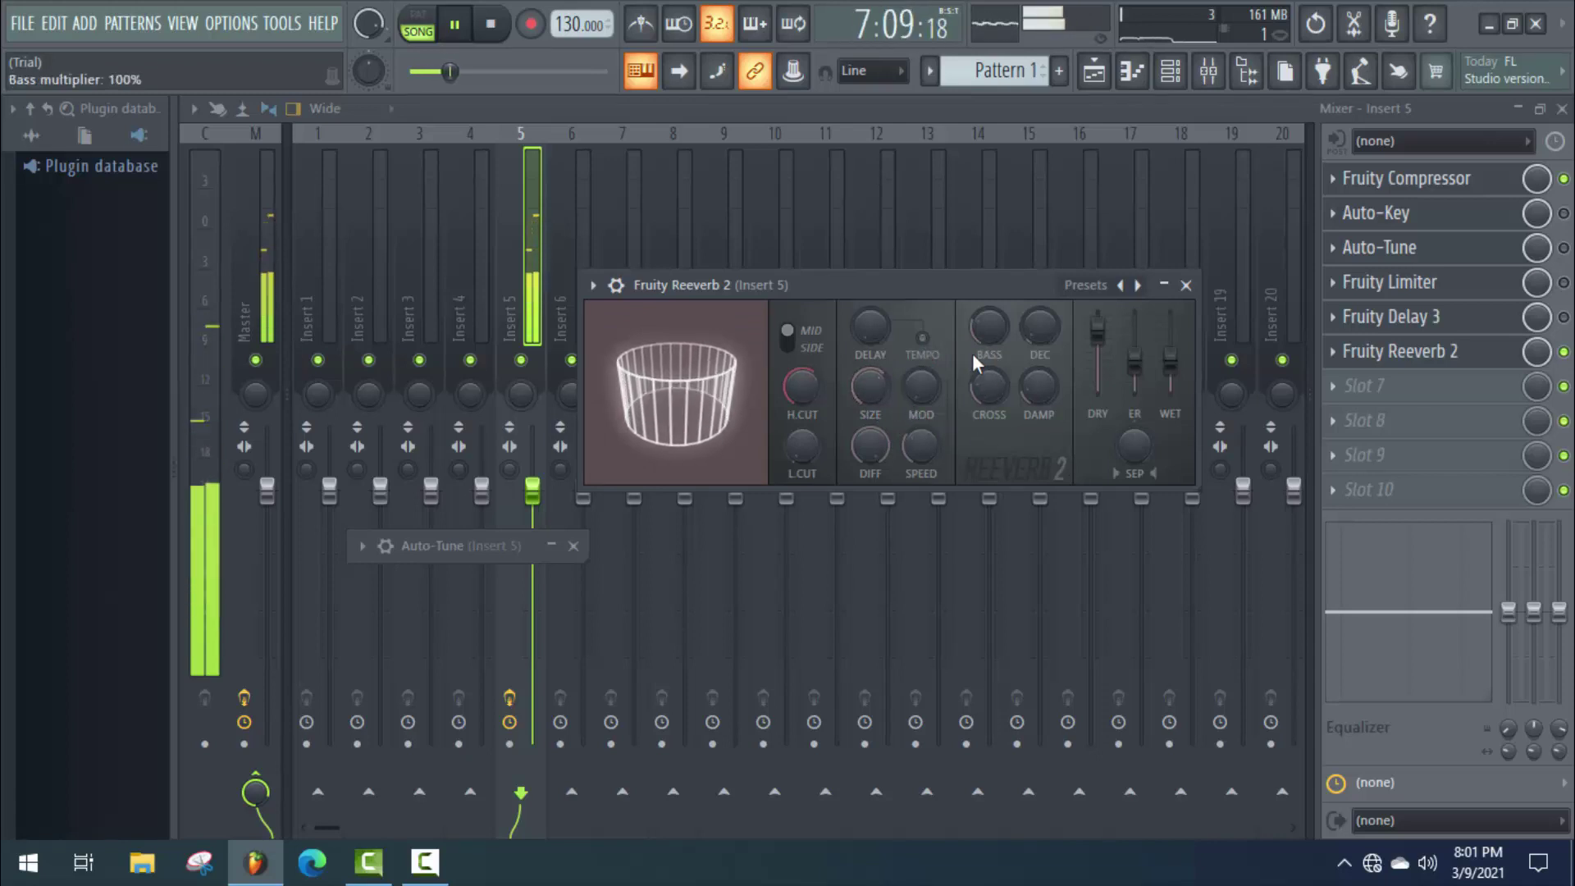
mouse_move(1027, 332)
mouse_down()
mouse_move(1027, 352)
mouse_move(1039, 336)
mouse_up()
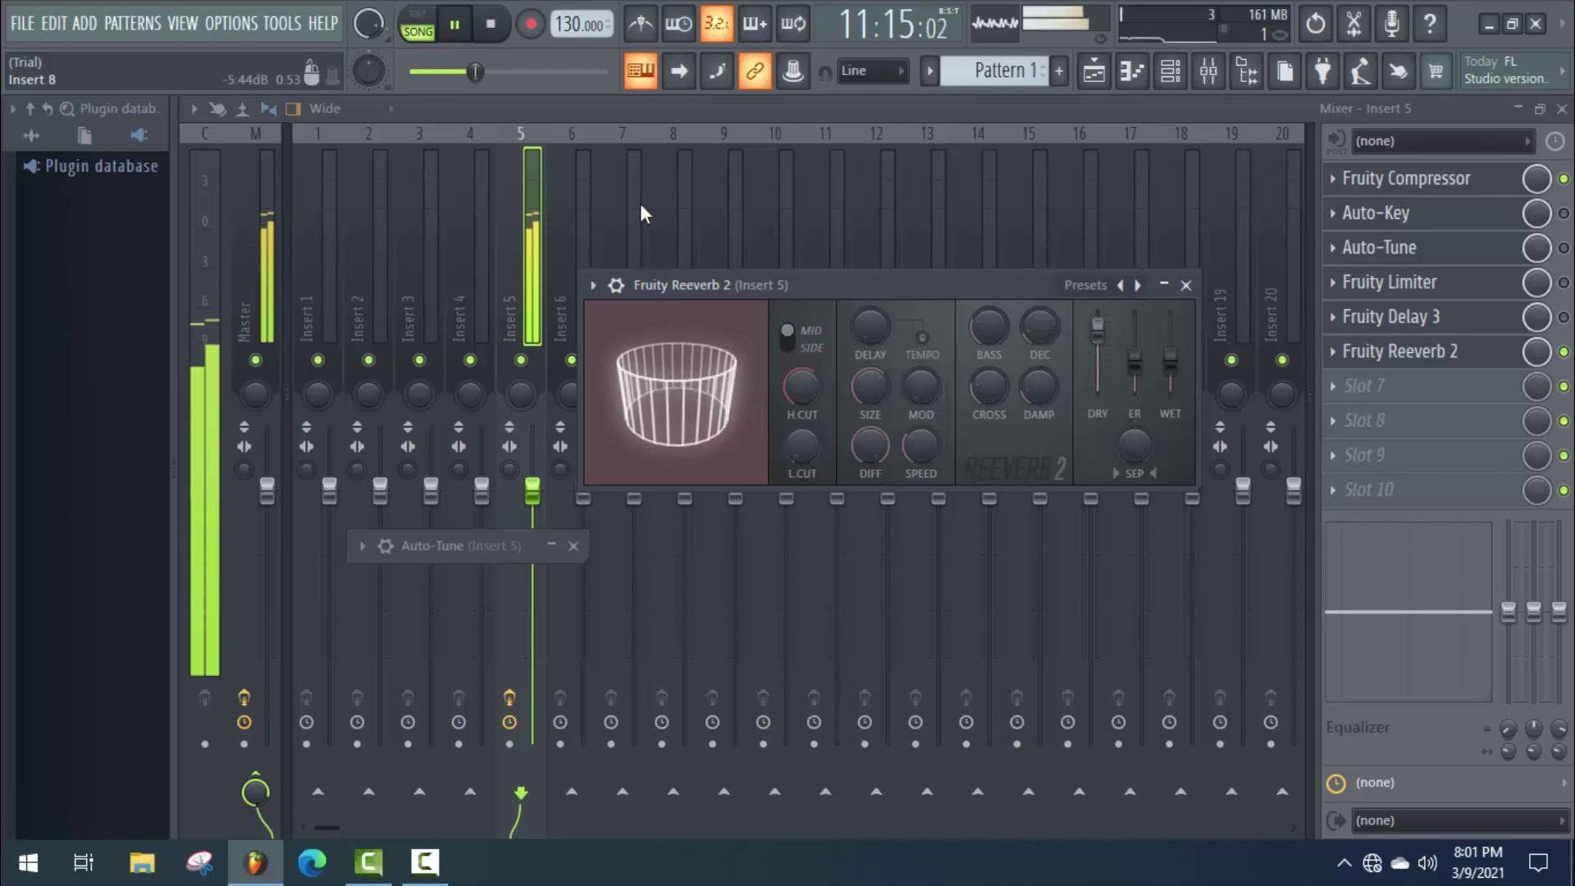
click(456, 28)
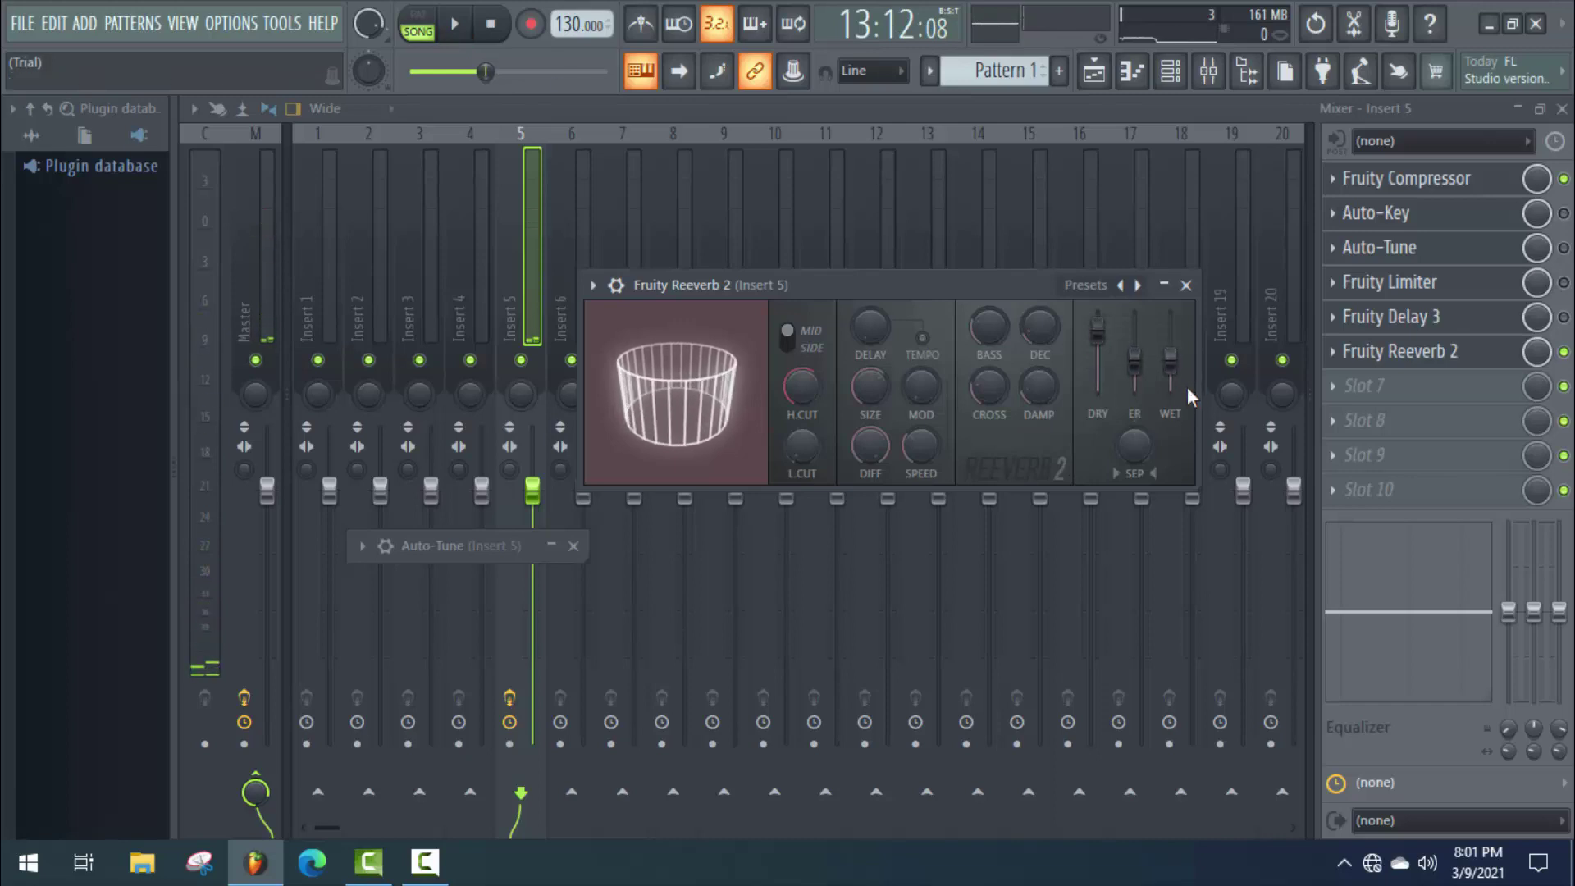
Set the reverb's wet level to 48% and low cut to 1095 Hz, and turn on its tempo-based delay
drag(1172, 359, 1171, 361)
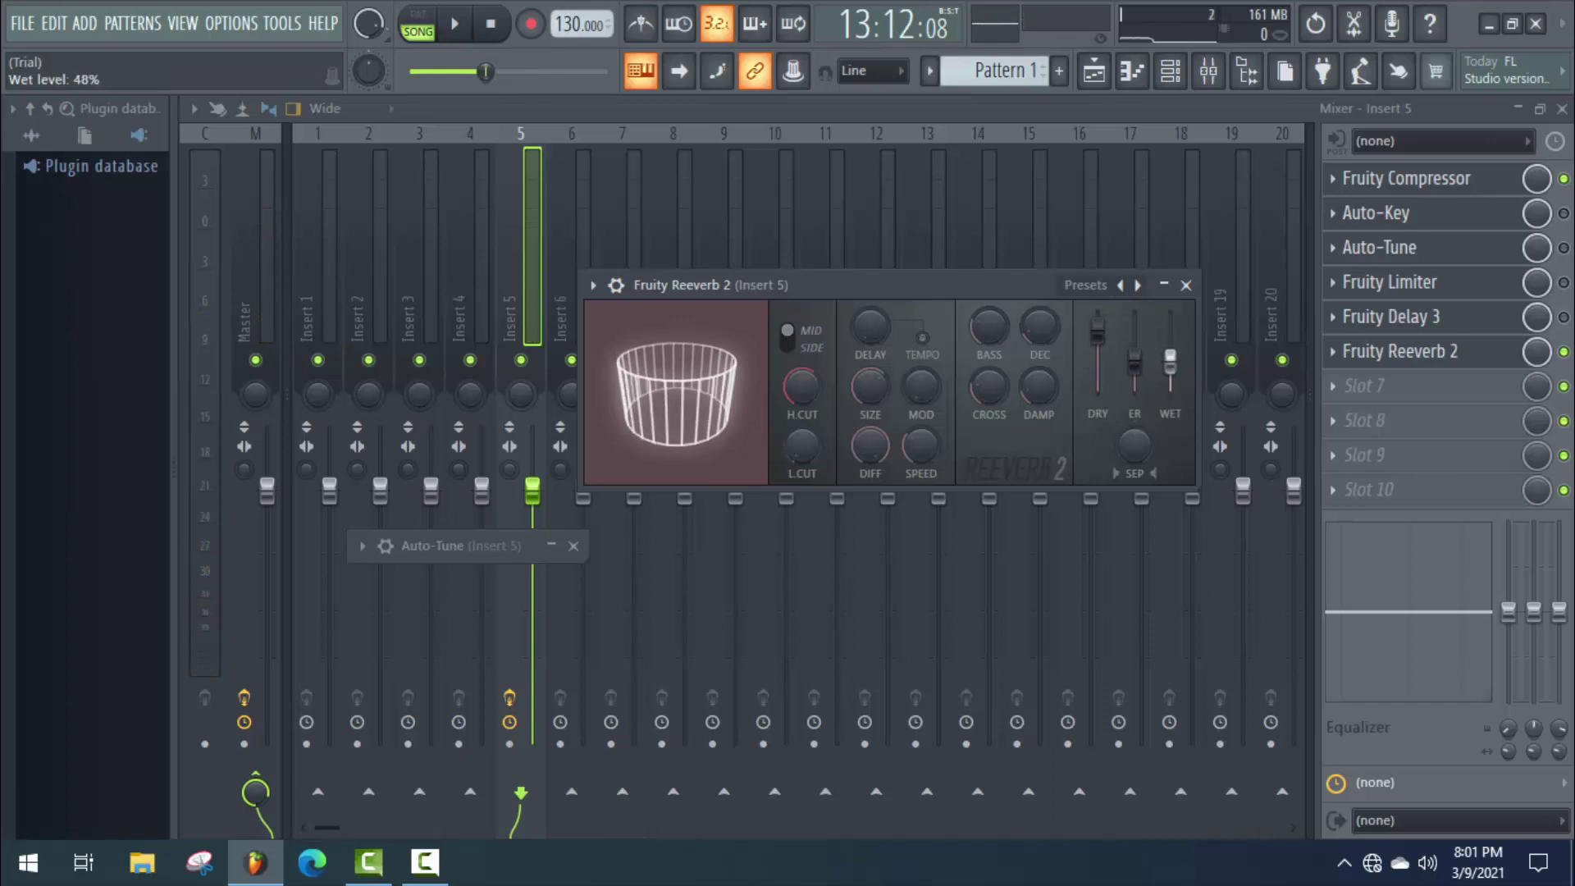
drag(801, 451, 801, 431)
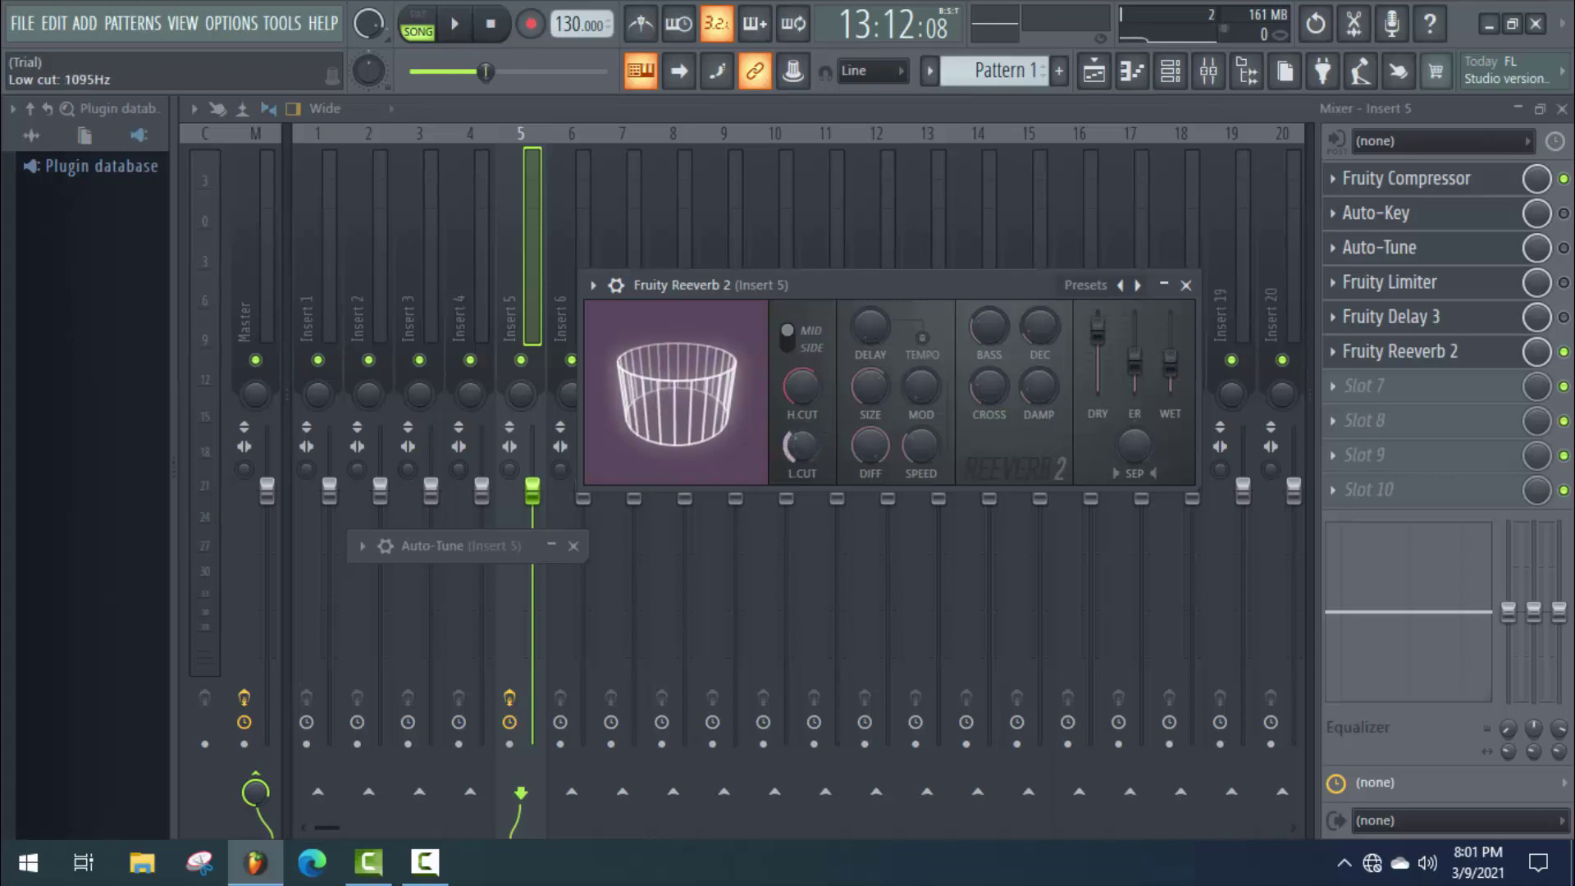
click(923, 339)
Listen to the vocal with the adjusted reverb, stop playback and close the Fruity Reeverb 2 editor
click(456, 25)
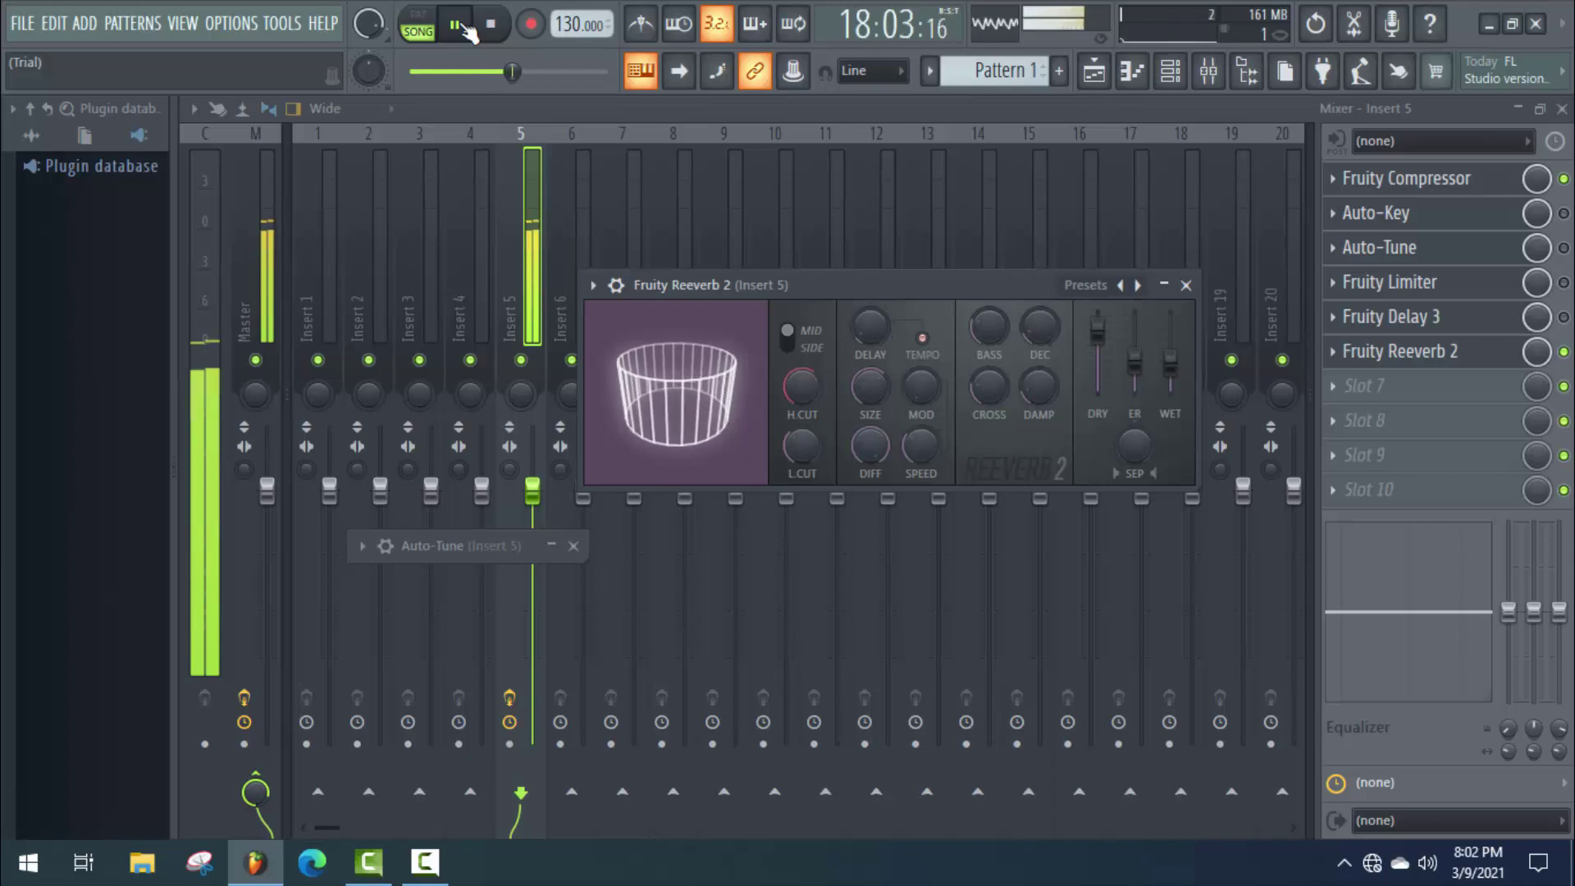
click(465, 26)
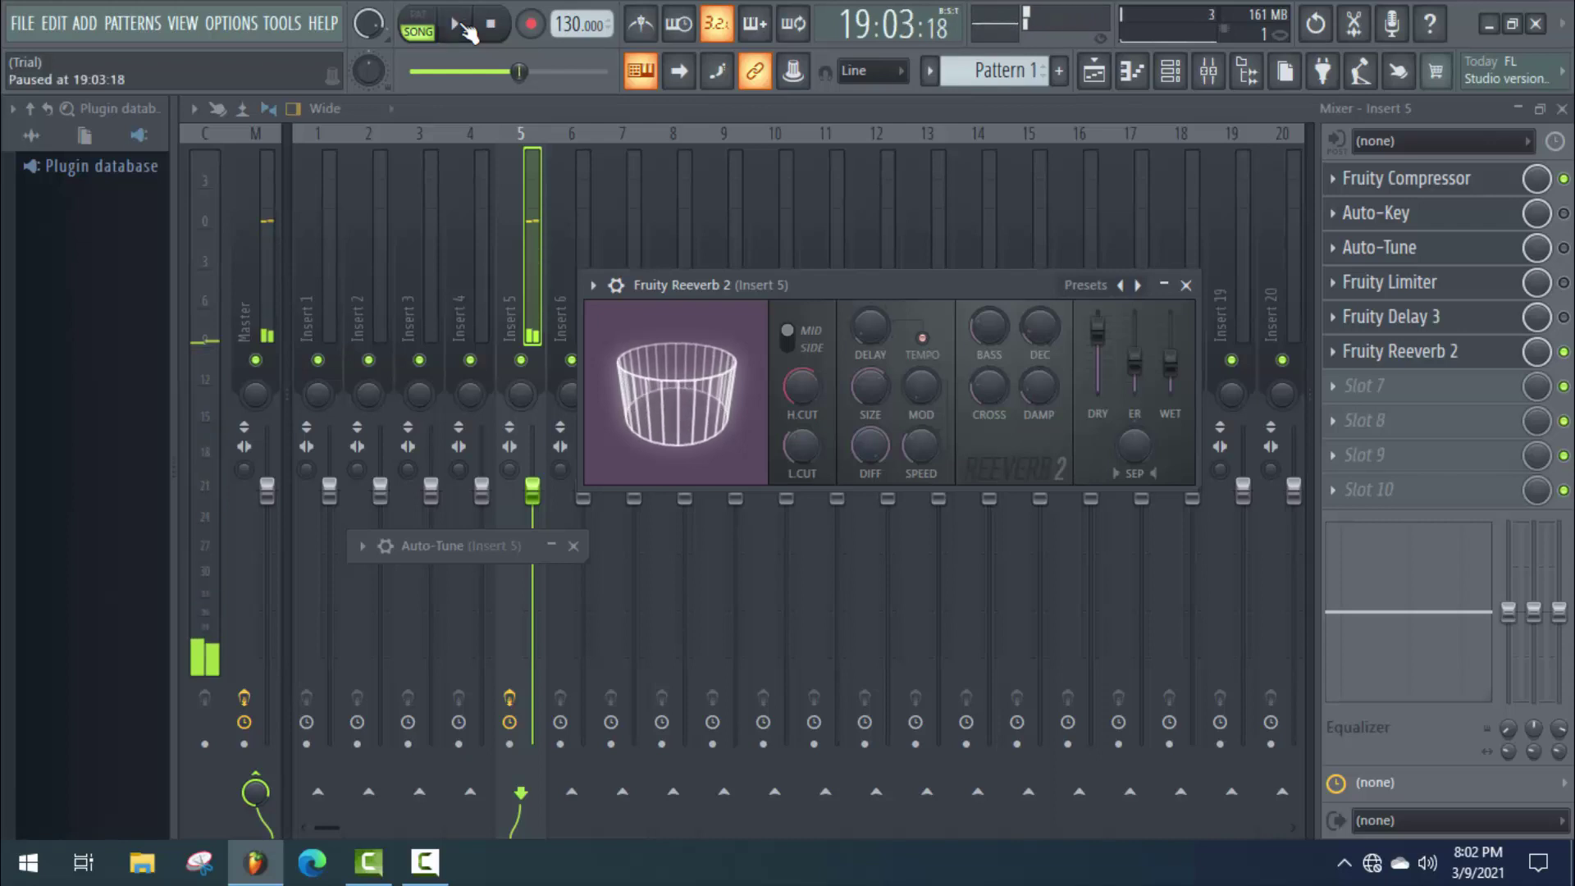
key(space)
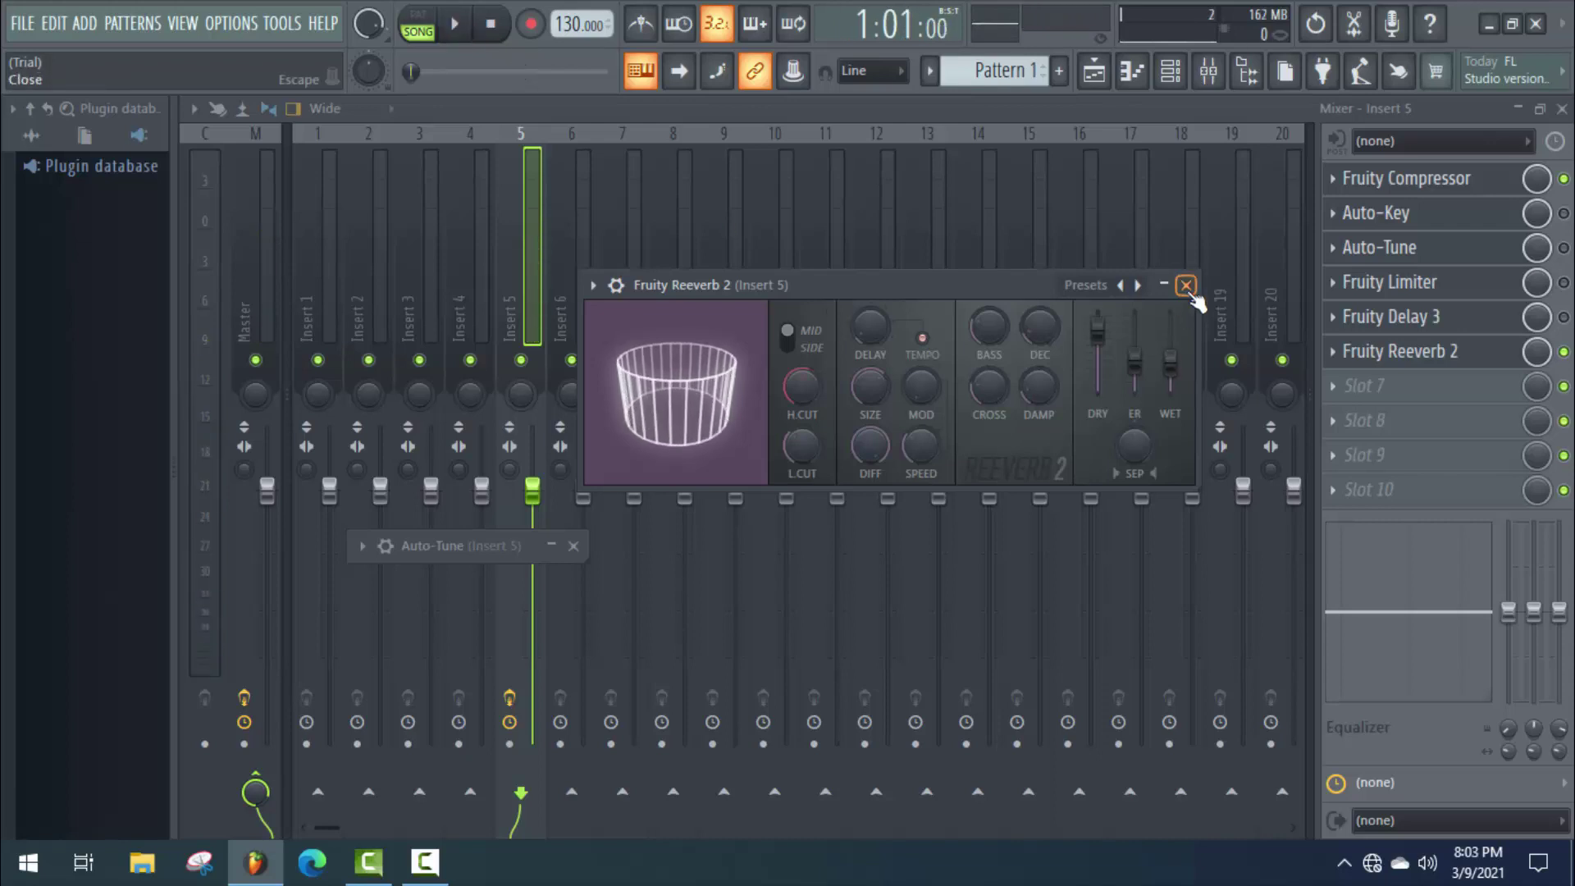
click(1186, 285)
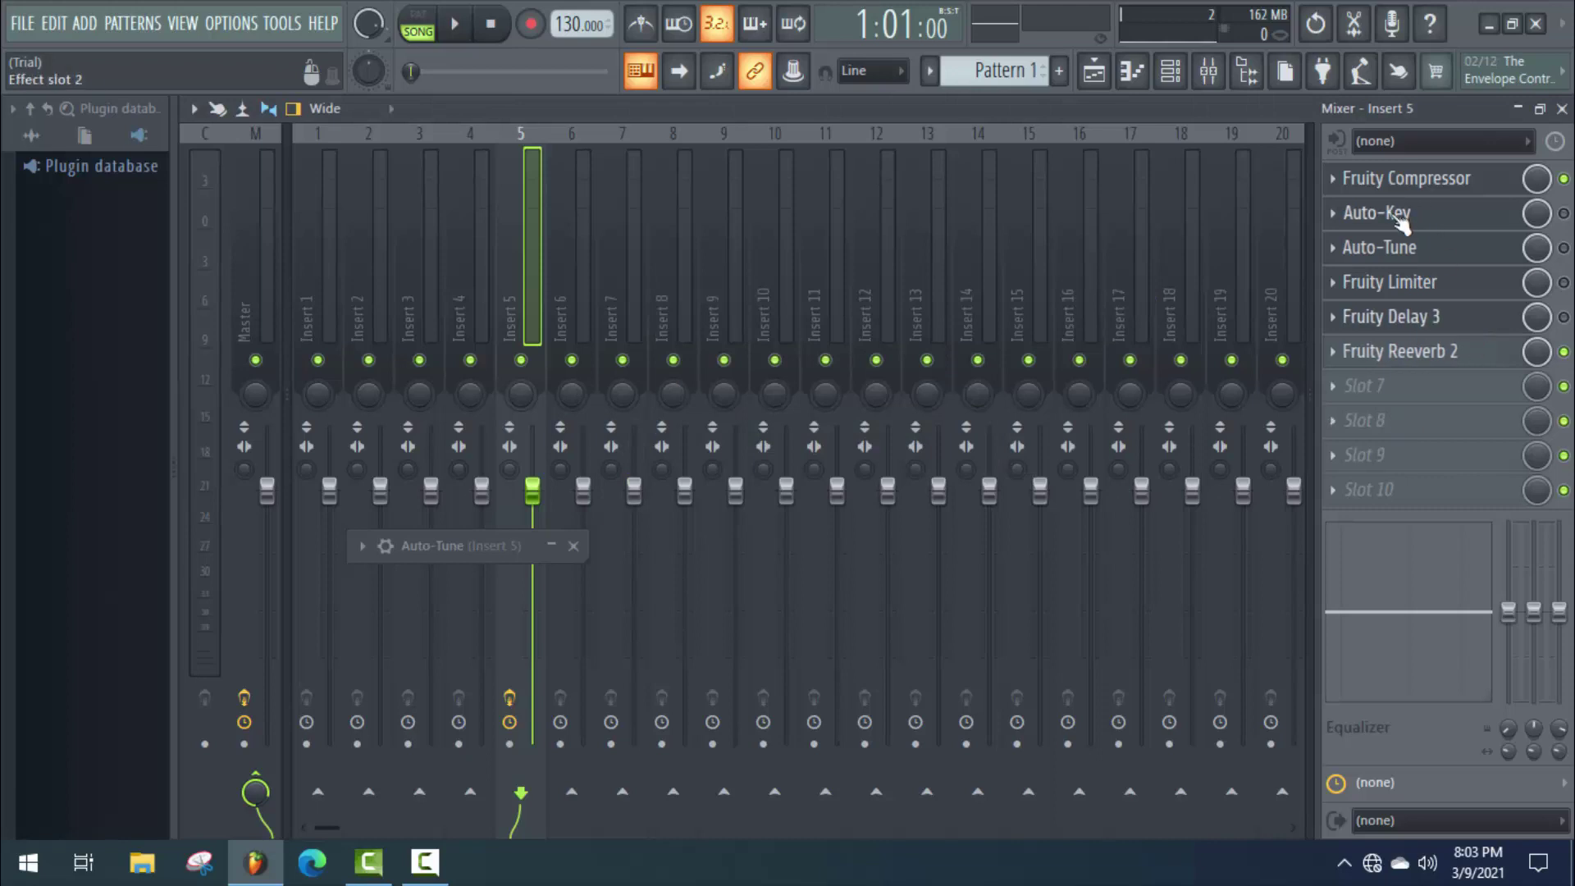
Open the Auto-Key editor and arrange it side by side with the restored Auto-Tune editor
click(1406, 215)
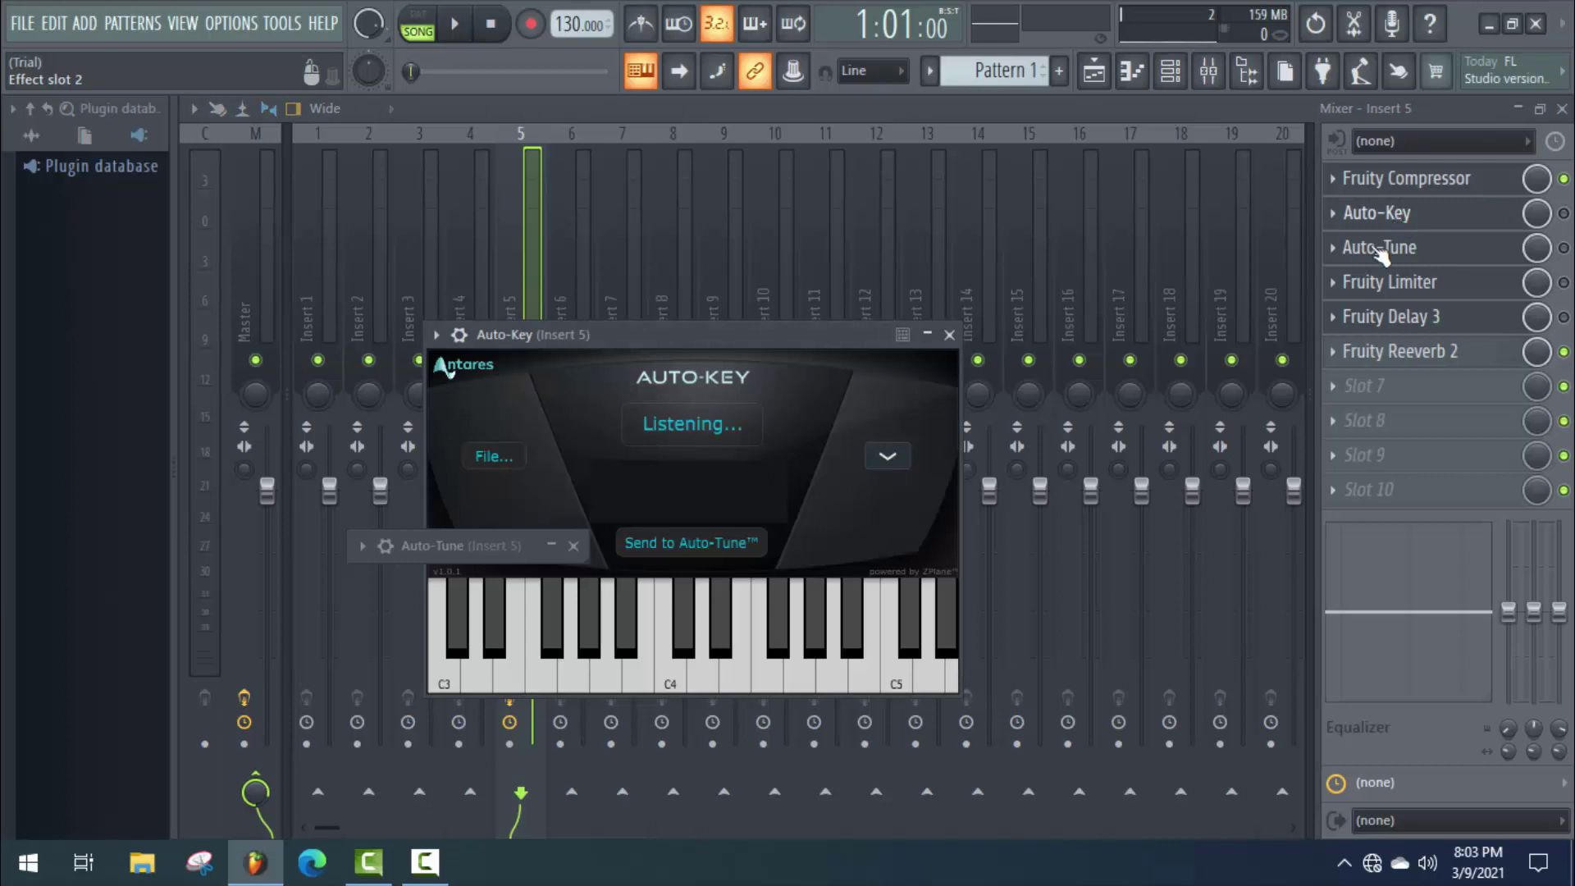
drag(532, 554, 554, 548)
drag(800, 334, 1341, 140)
drag(370, 540, 821, 241)
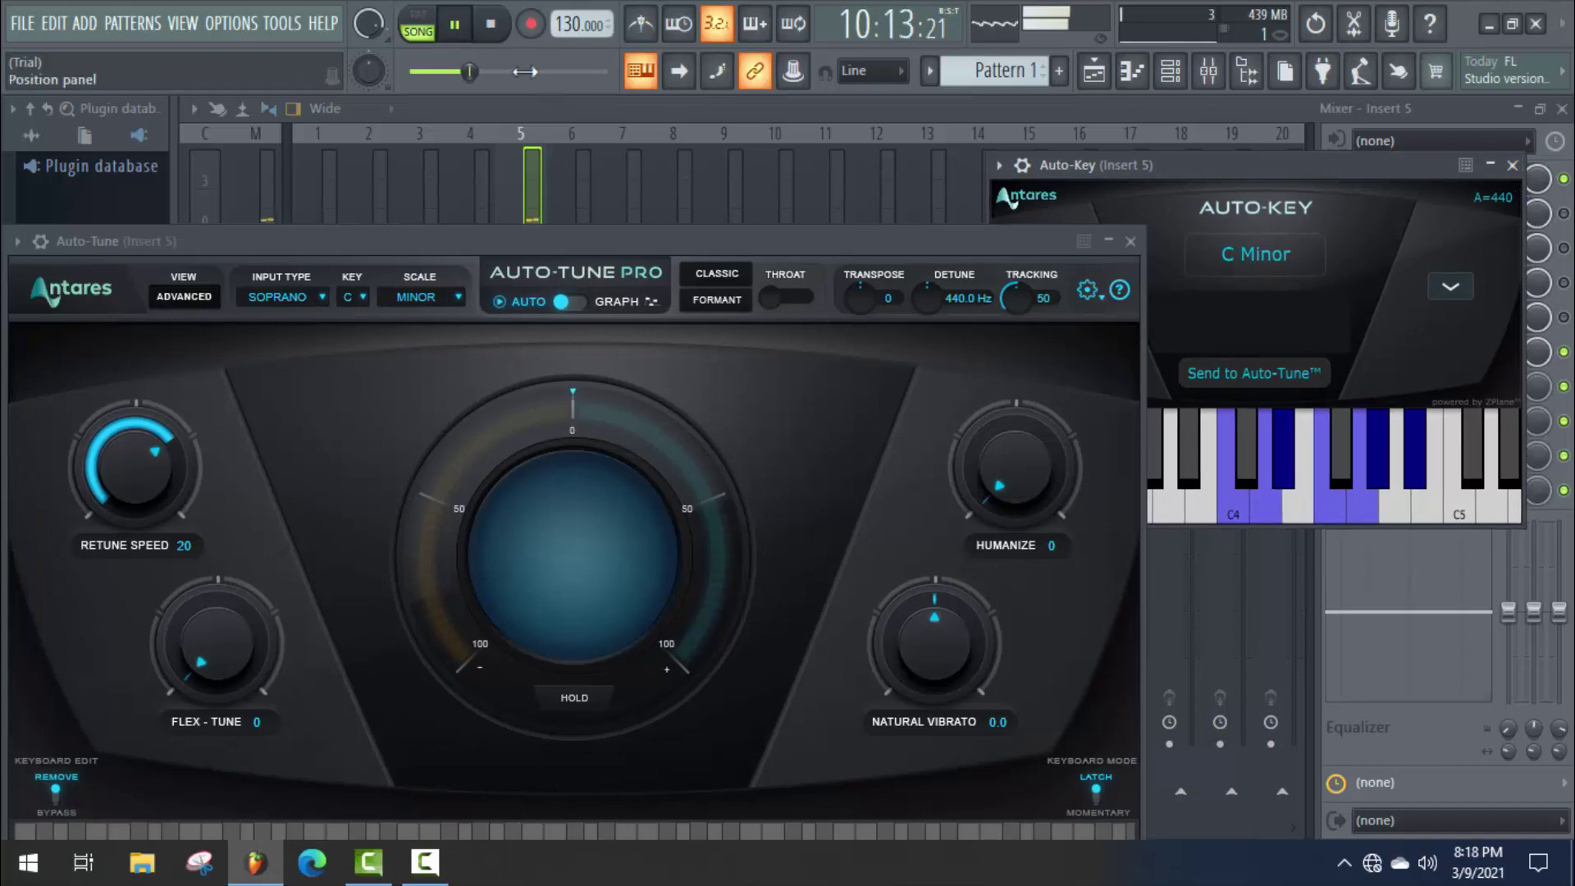
Pause playback, check the effect slots of insert 5 and bring the Auto-Key editor back up
click(456, 24)
click(1514, 164)
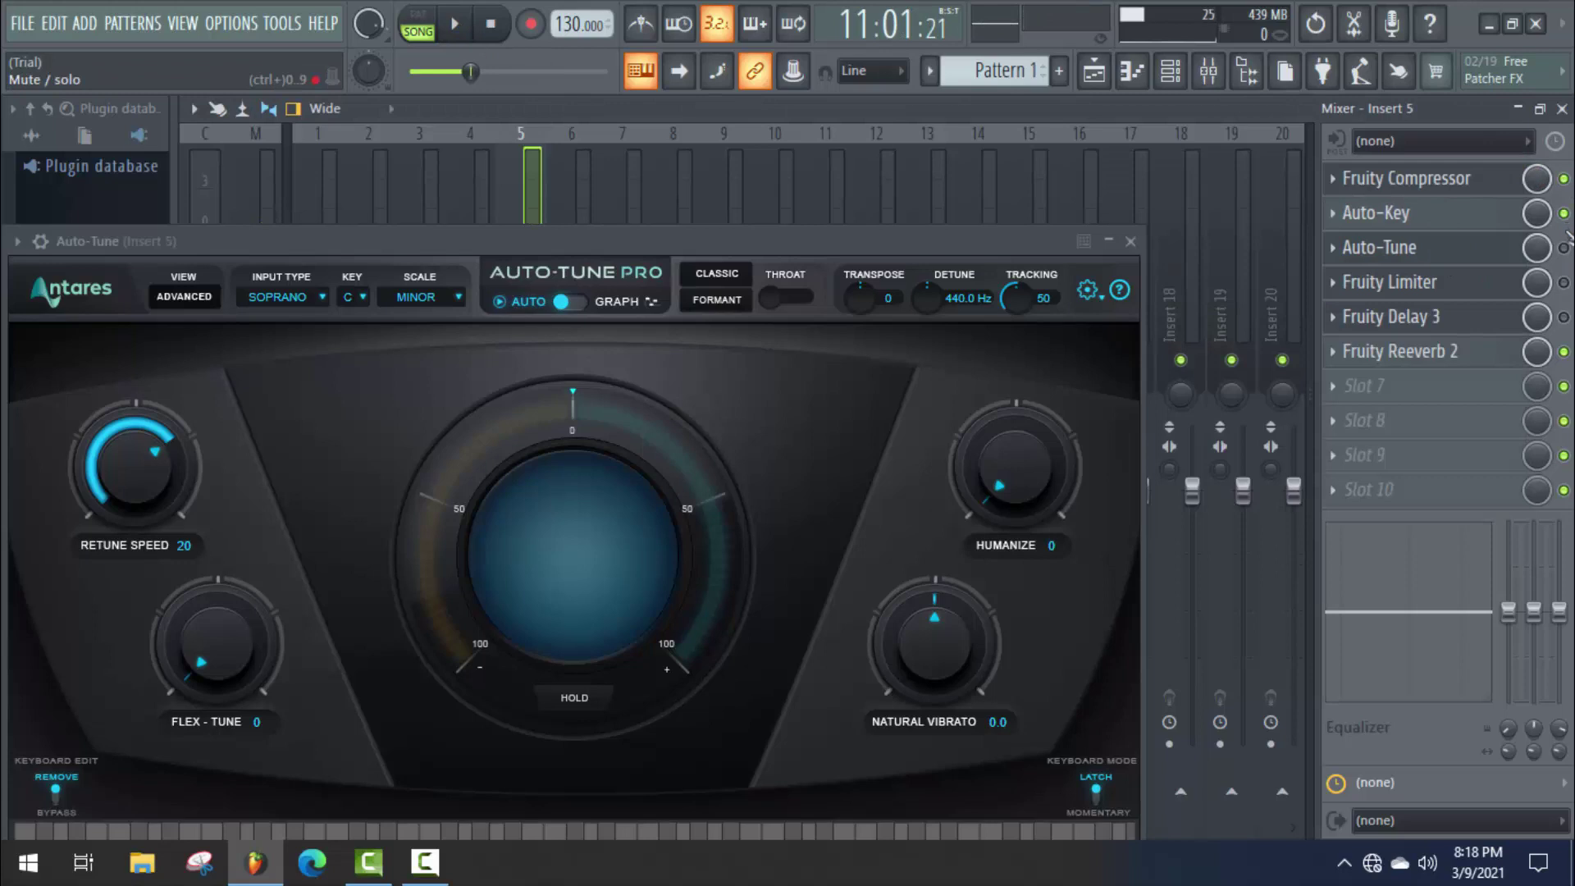
click(1383, 216)
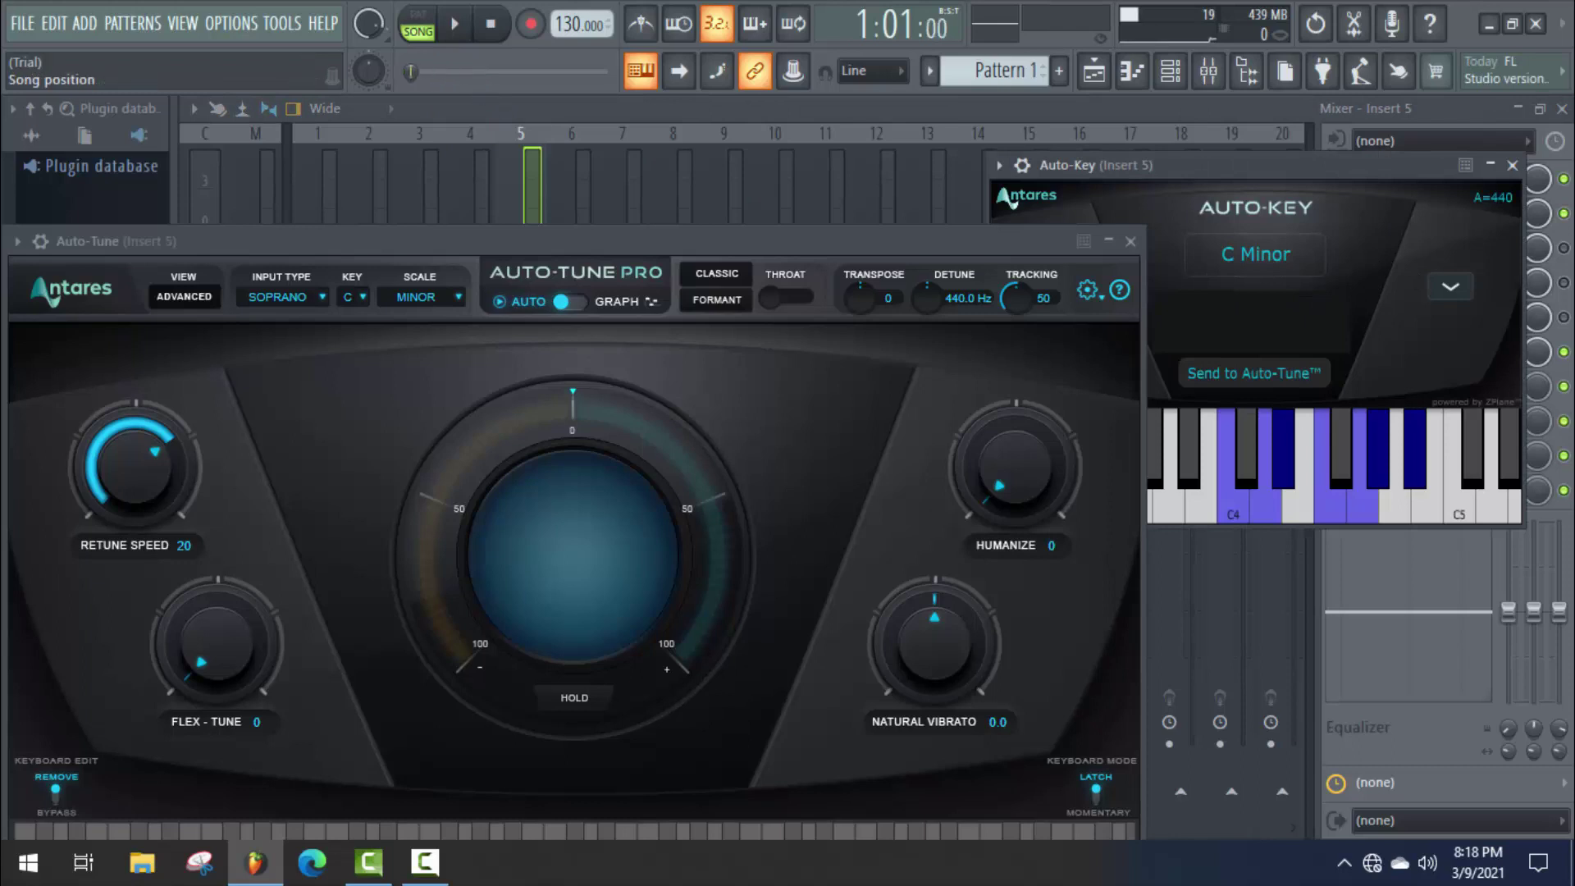
Set Auto-Tune's Humanize to 4 while listening to the vocal
drag(988, 484, 989, 478)
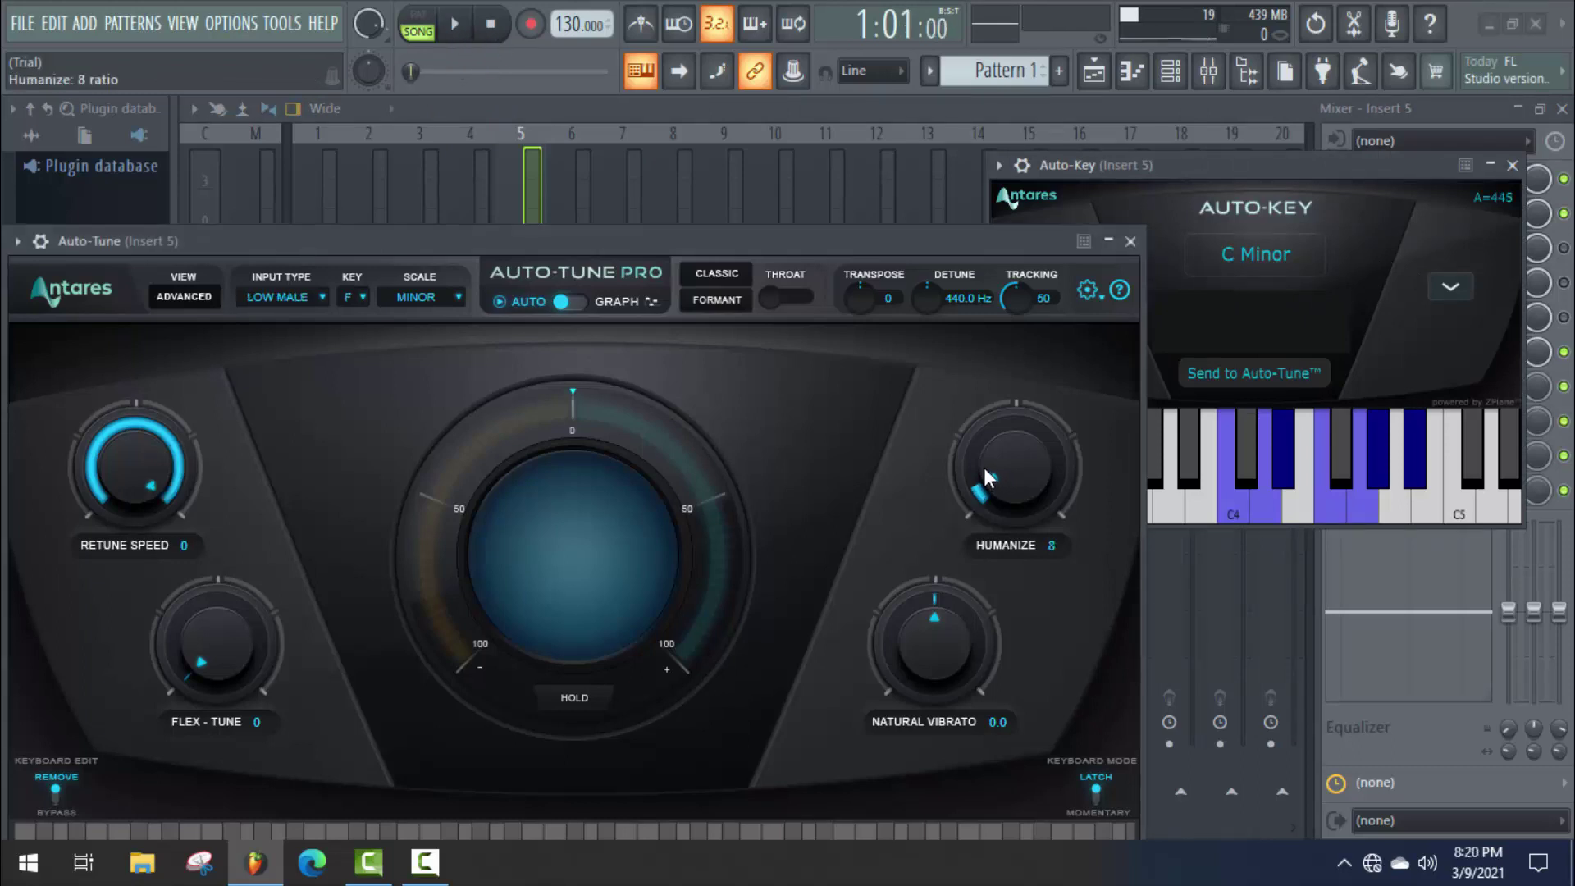
click(458, 26)
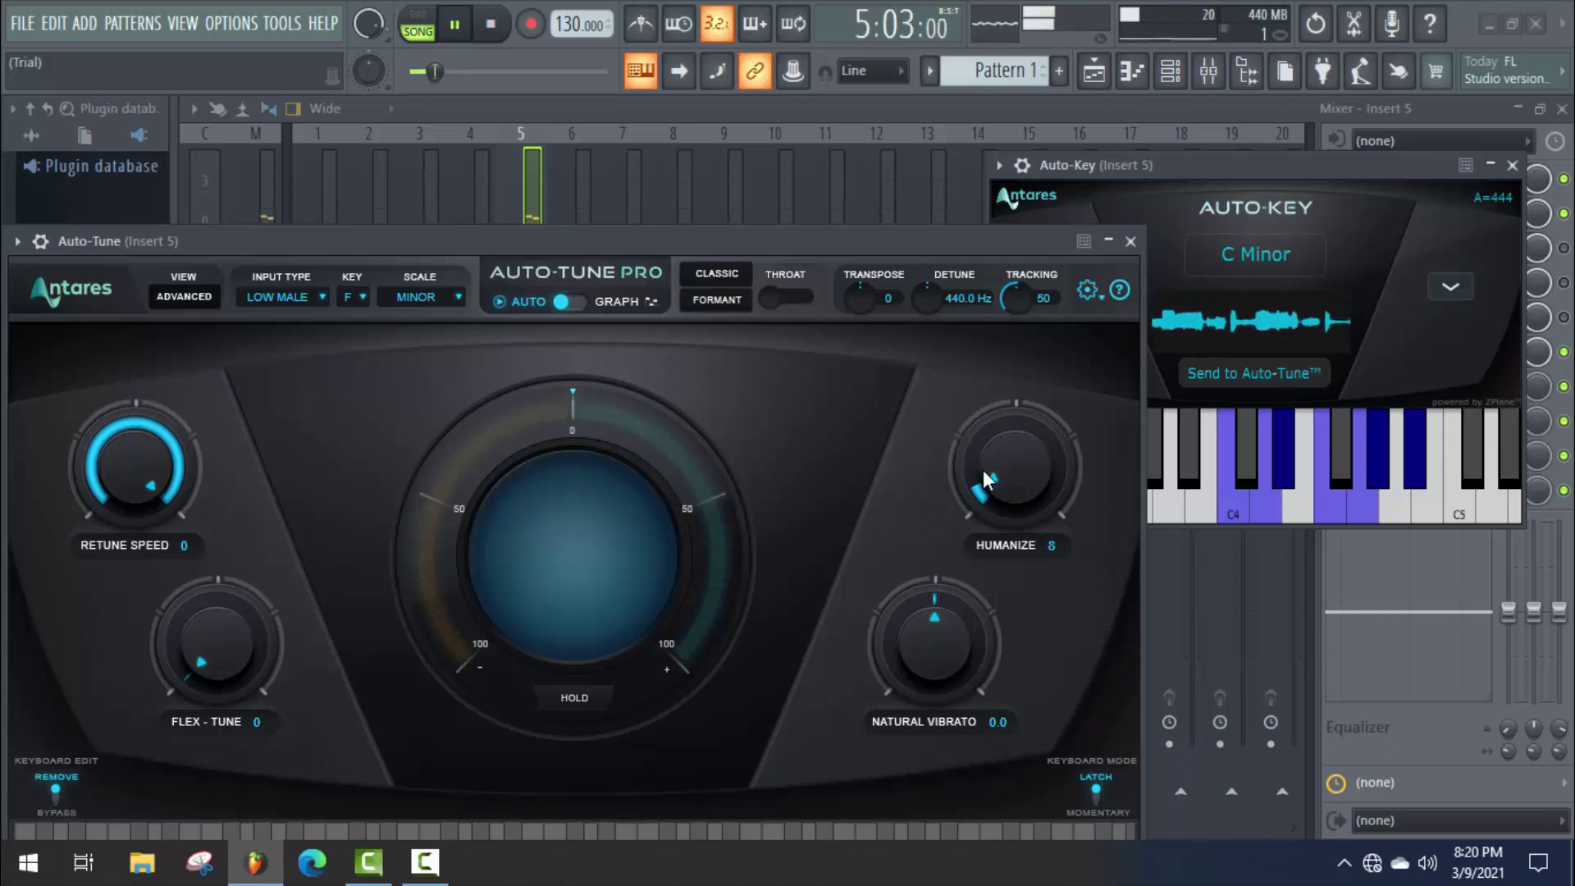
drag(982, 469, 1000, 497)
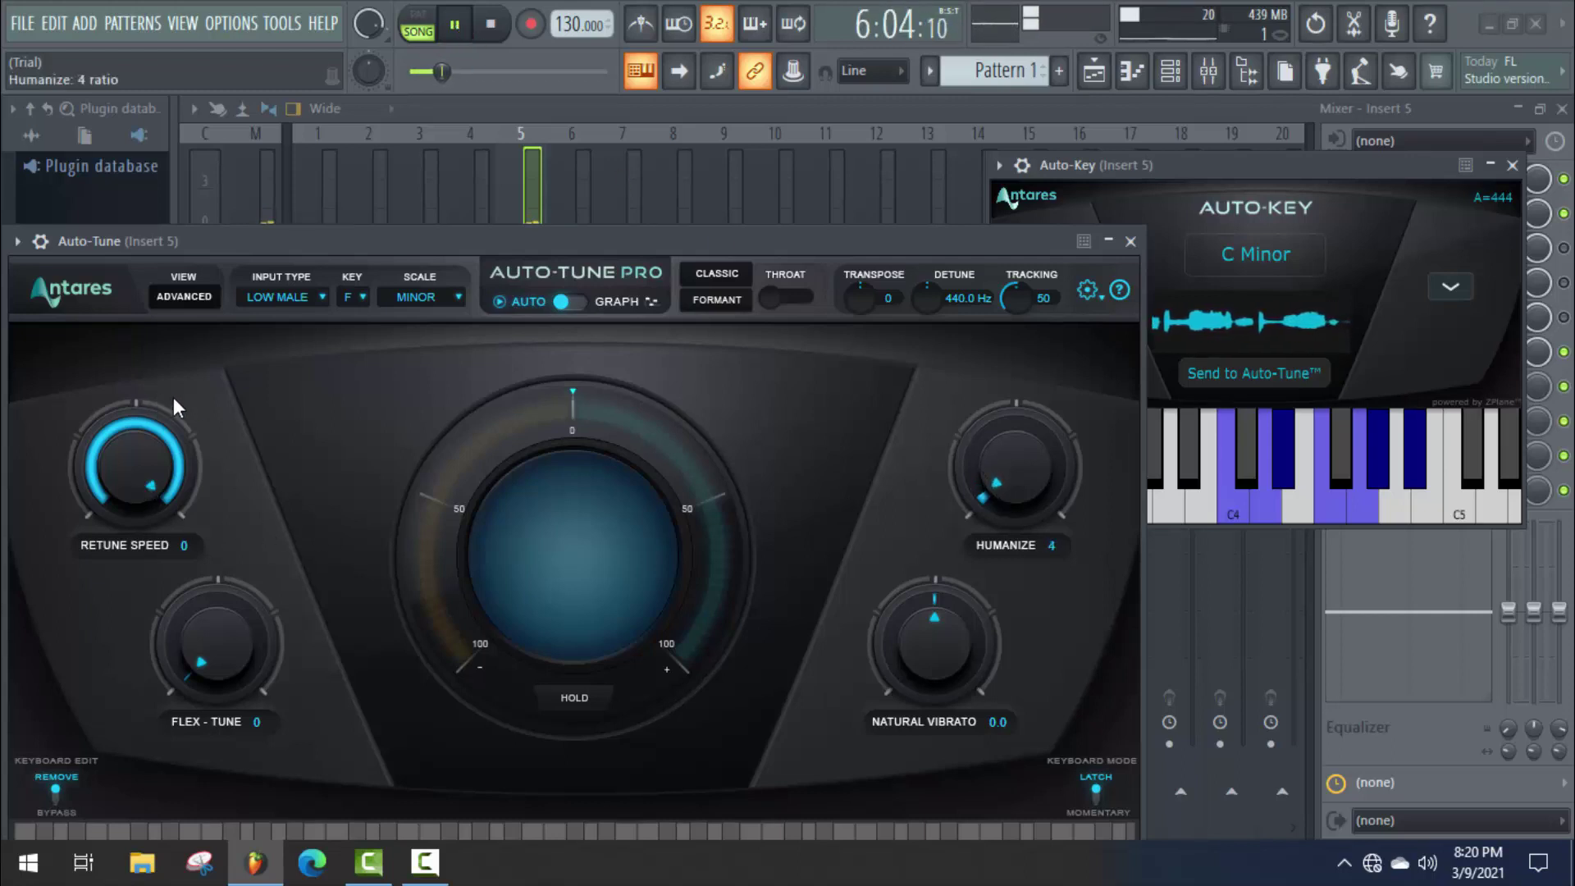
Re-enable Auto-Tune on insert 5, listen with the Auto-Key editor reopened, and stop playback
click(1512, 165)
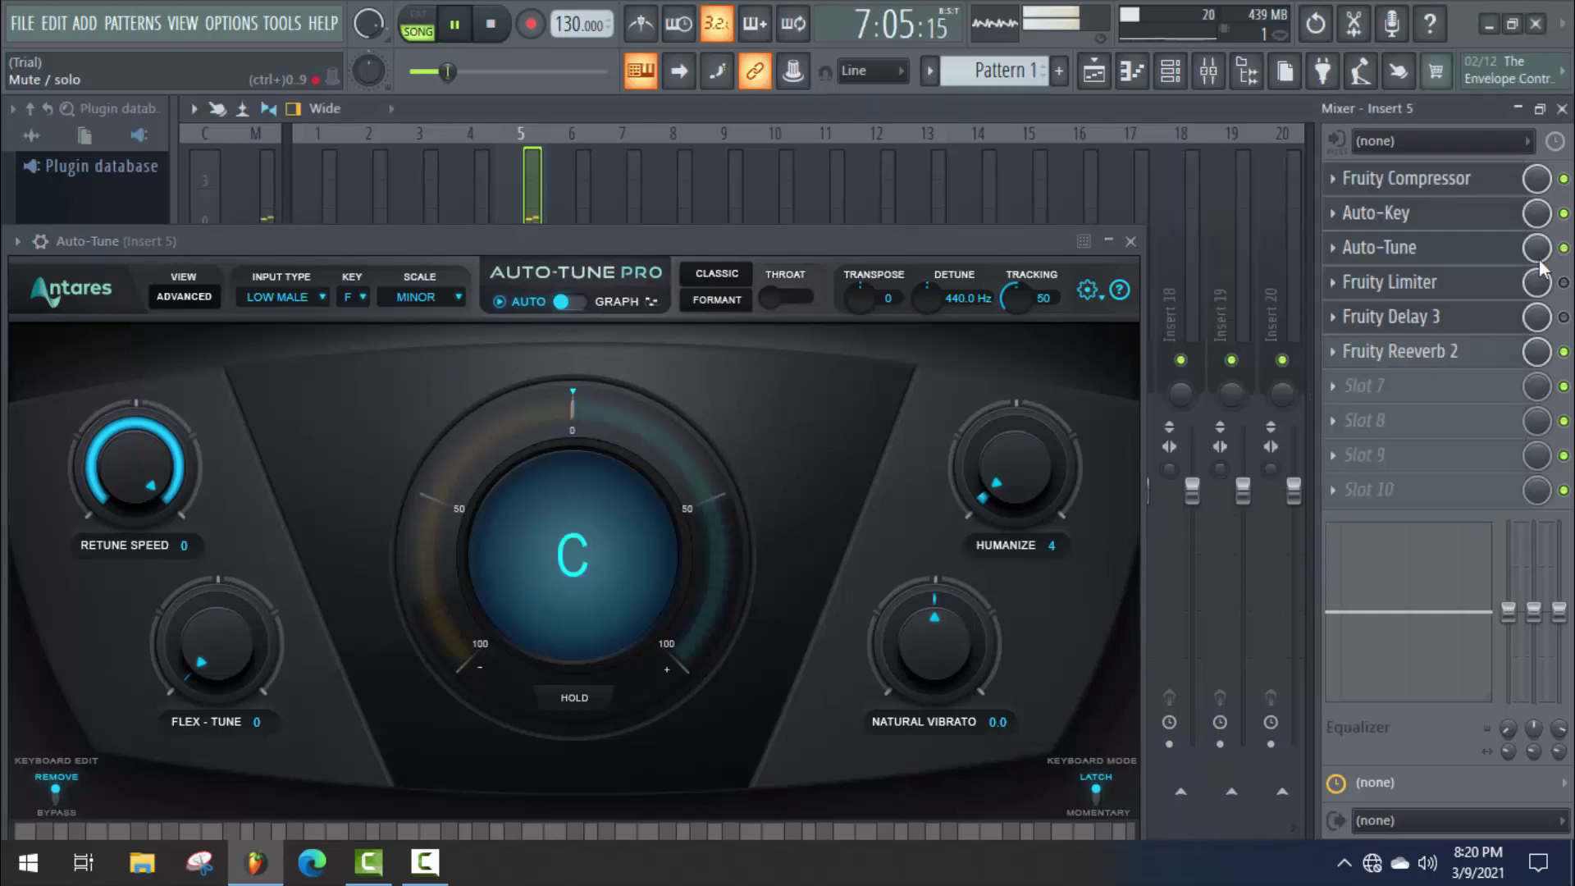
click(1377, 212)
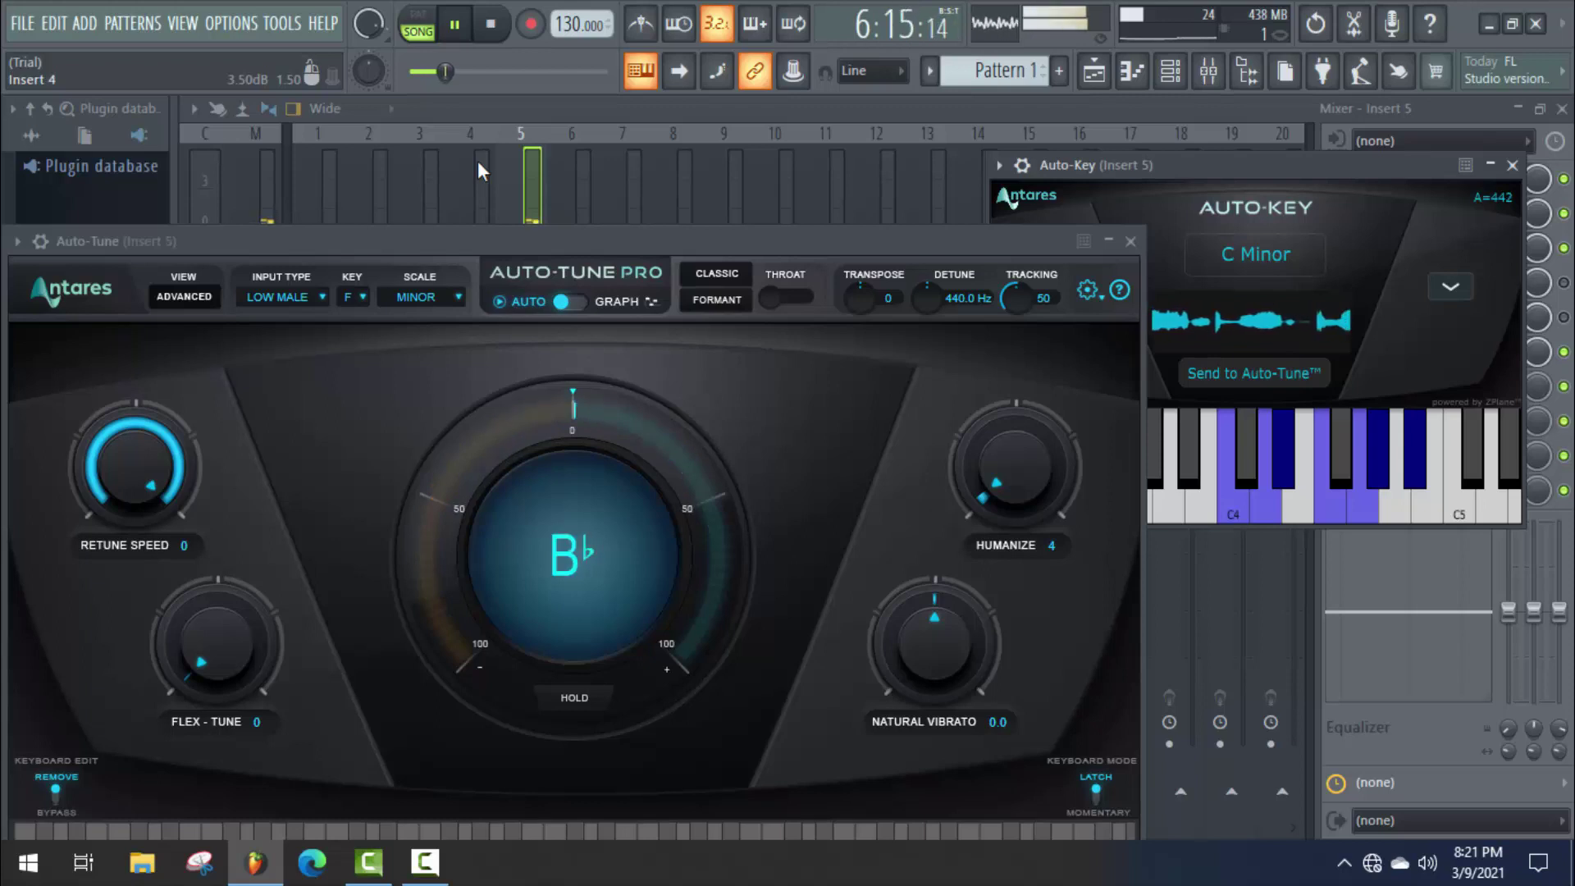
key(space)
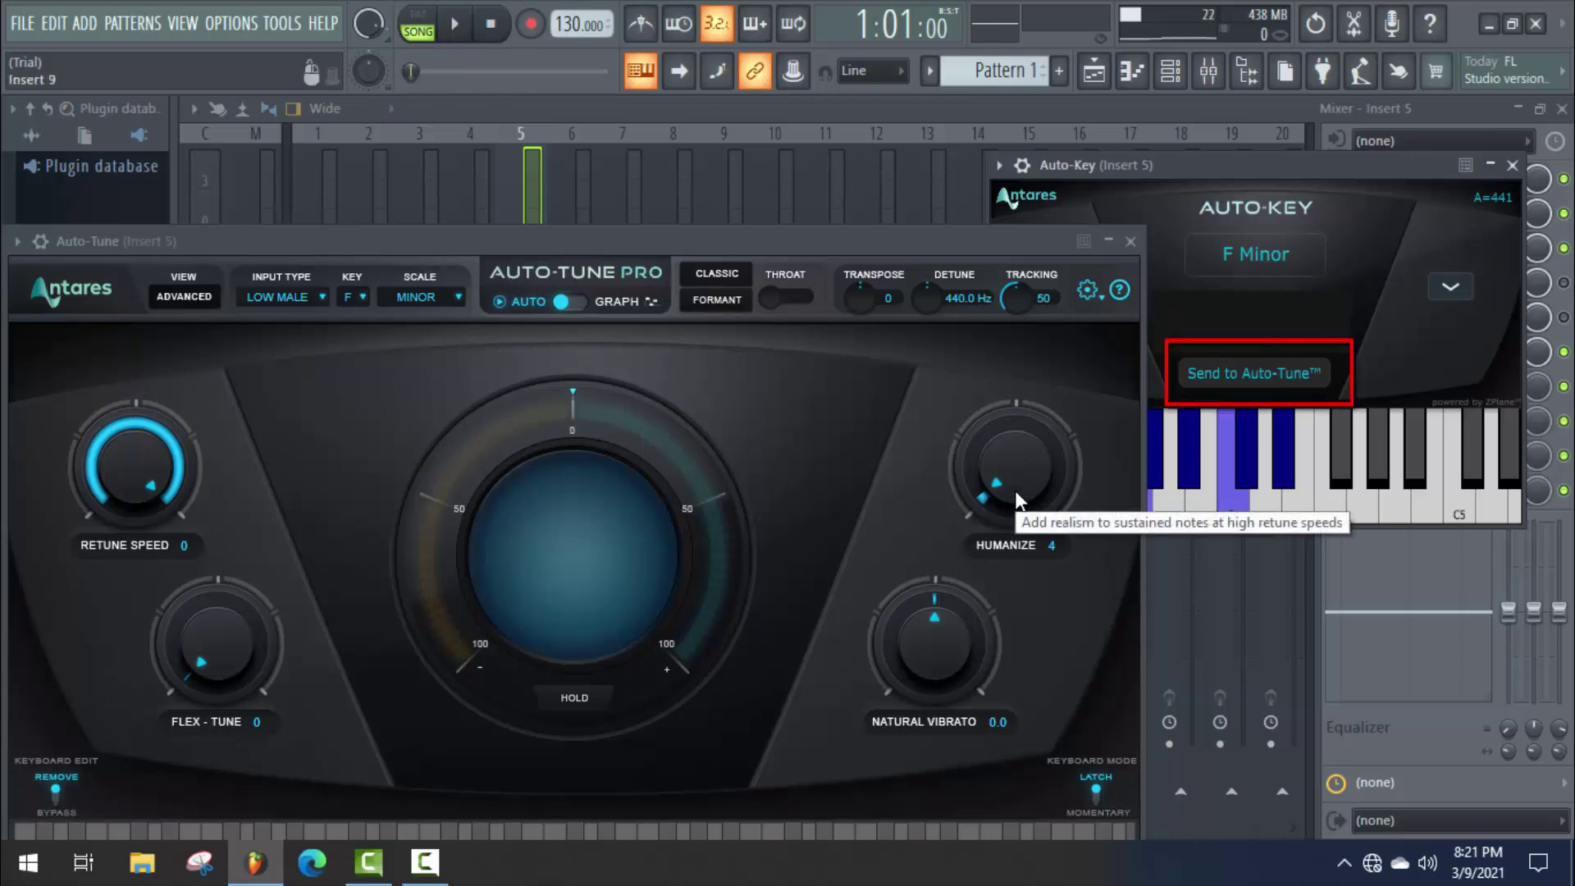
scroll(1013, 487, down, 2)
scroll(1005, 489, down, 2)
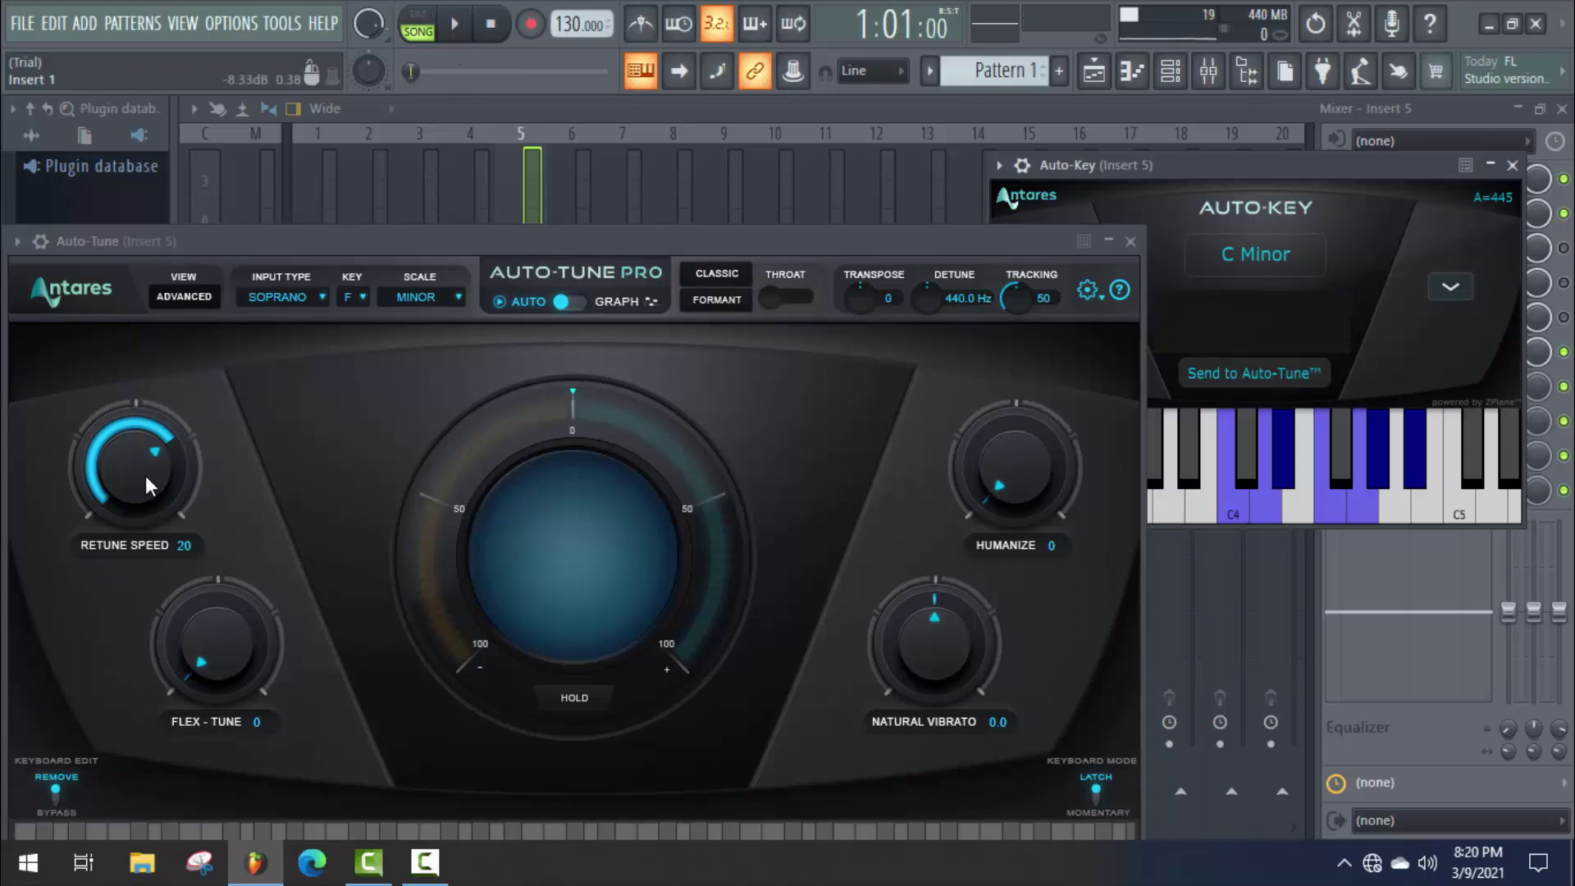
Set Auto-Tune's Retune Speed to 0, its input type to Low Male and its Humanize to 5
drag(145, 486, 126, 375)
click(264, 297)
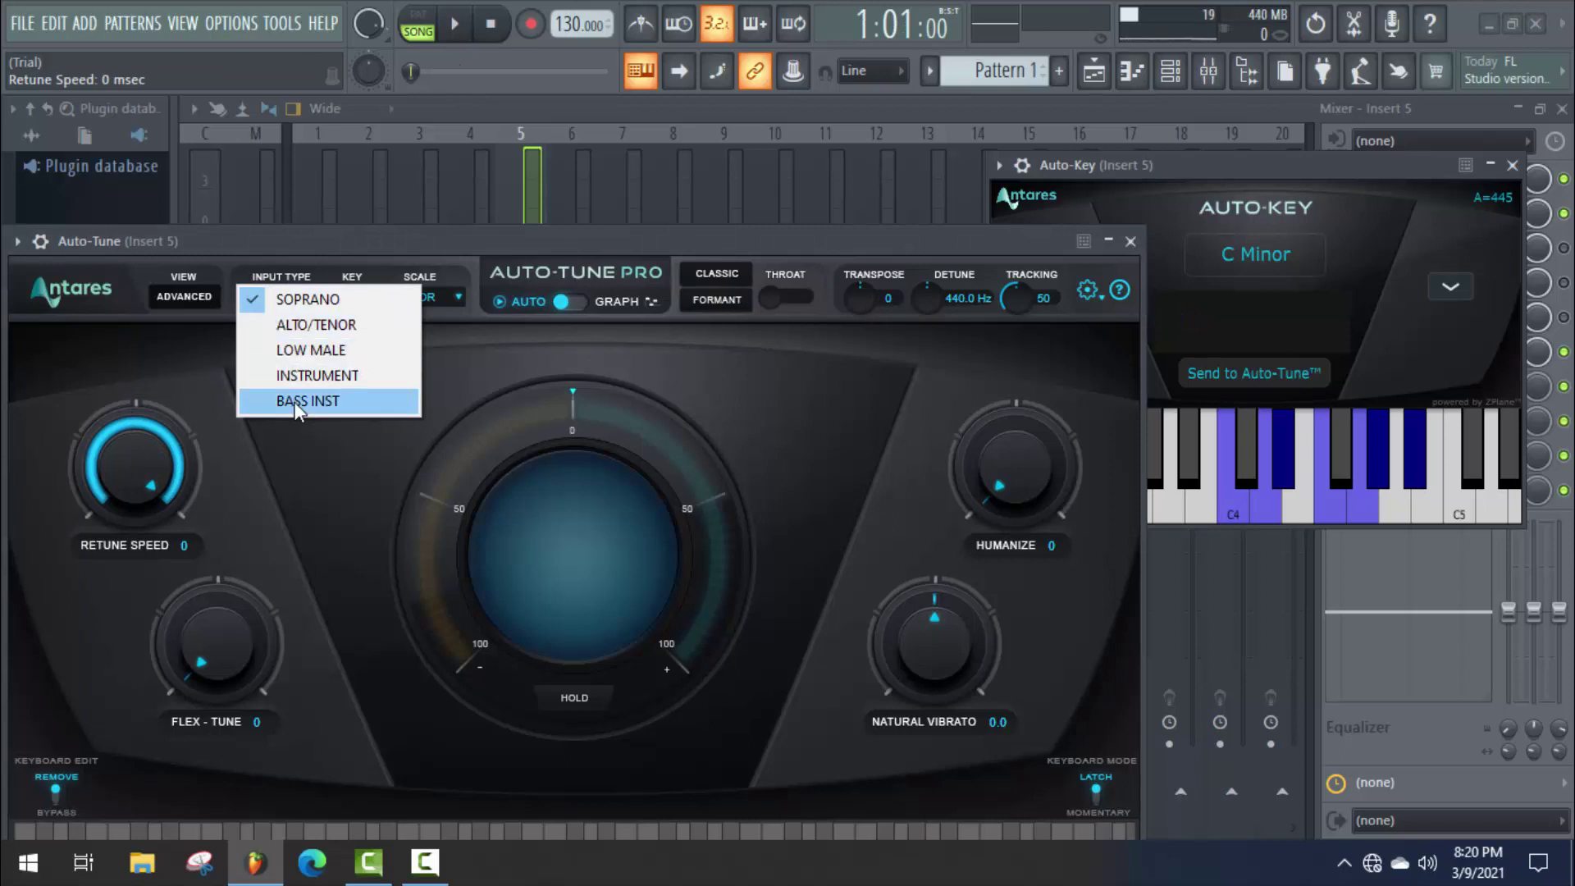
click(297, 349)
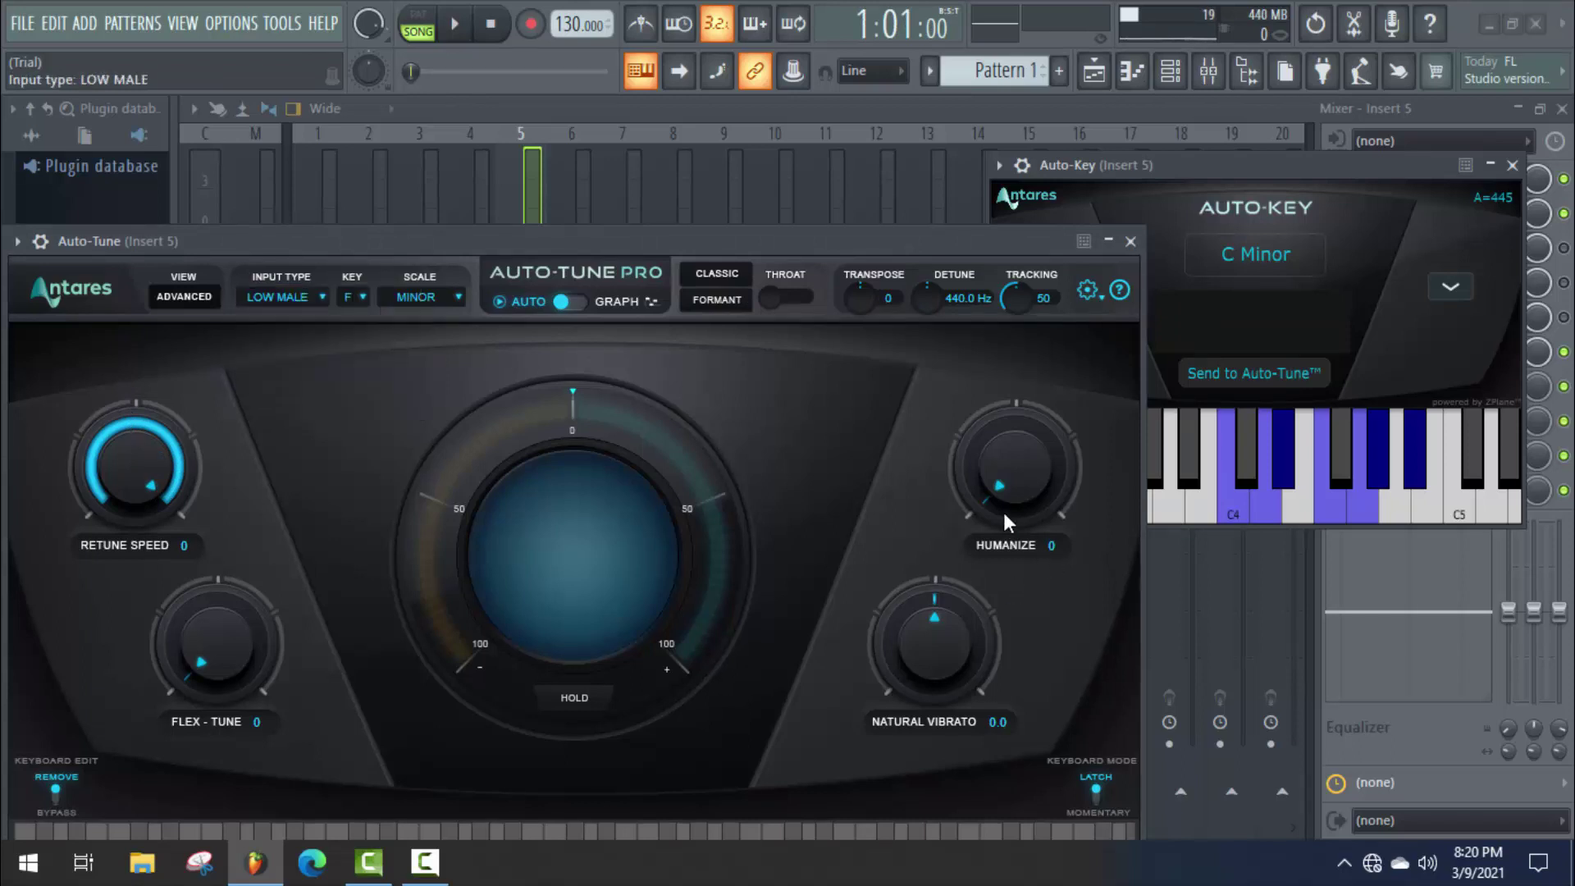
drag(990, 483, 989, 476)
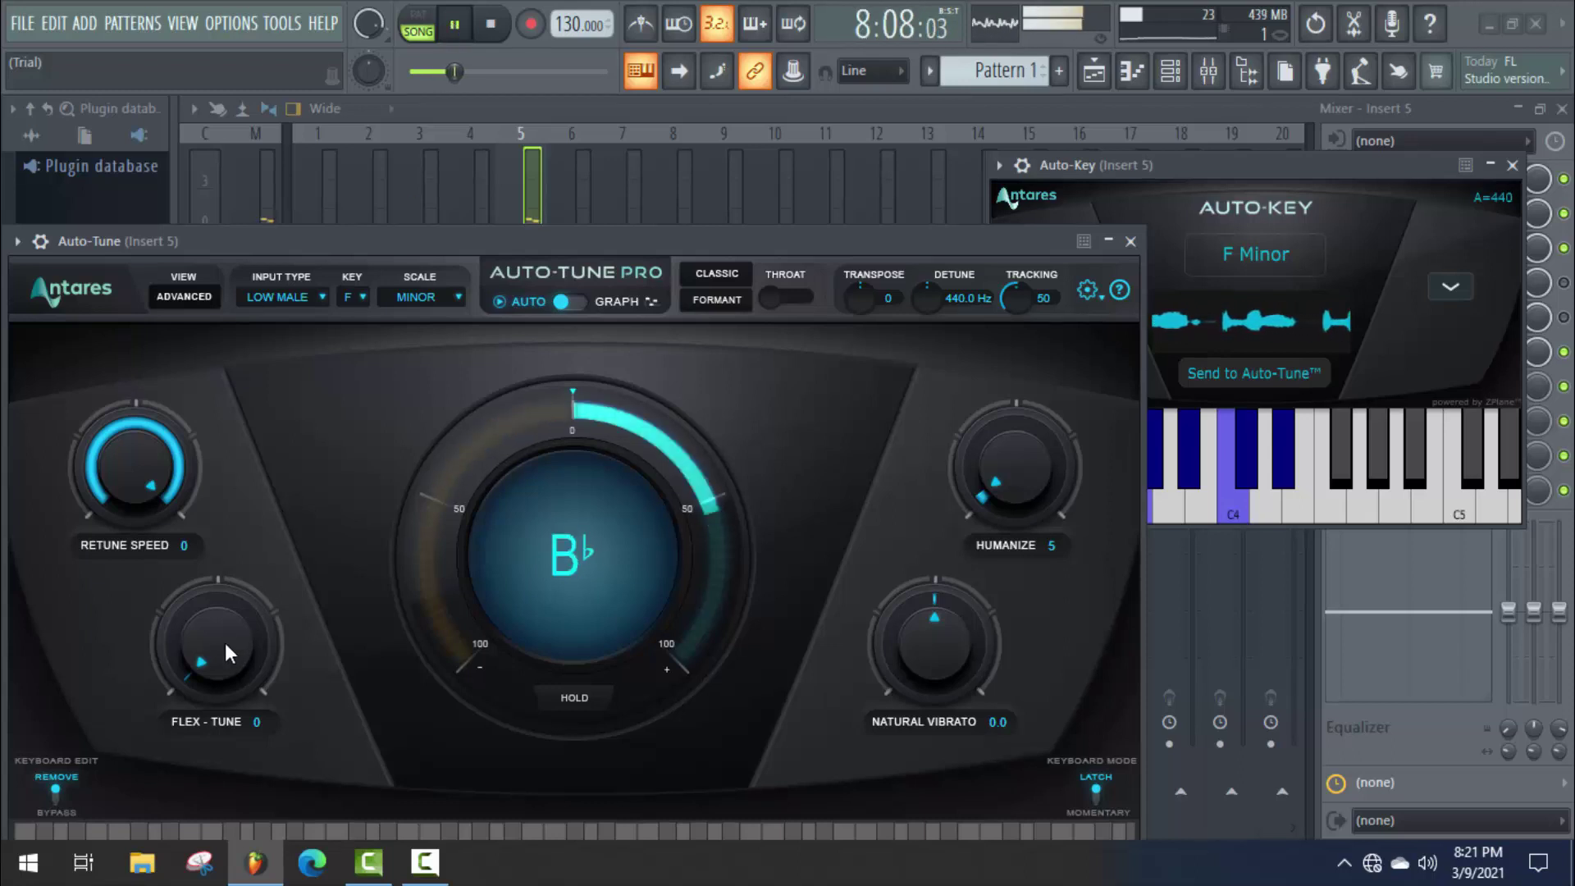
Set Auto-Tune's Flex-Tune to 28, Retune Speed to 6 and Humanize to 16 while listening to the vocal, and close its editor
mouse_move(218, 645)
mouse_down()
mouse_move(199, 586)
mouse_move(202, 625)
mouse_up()
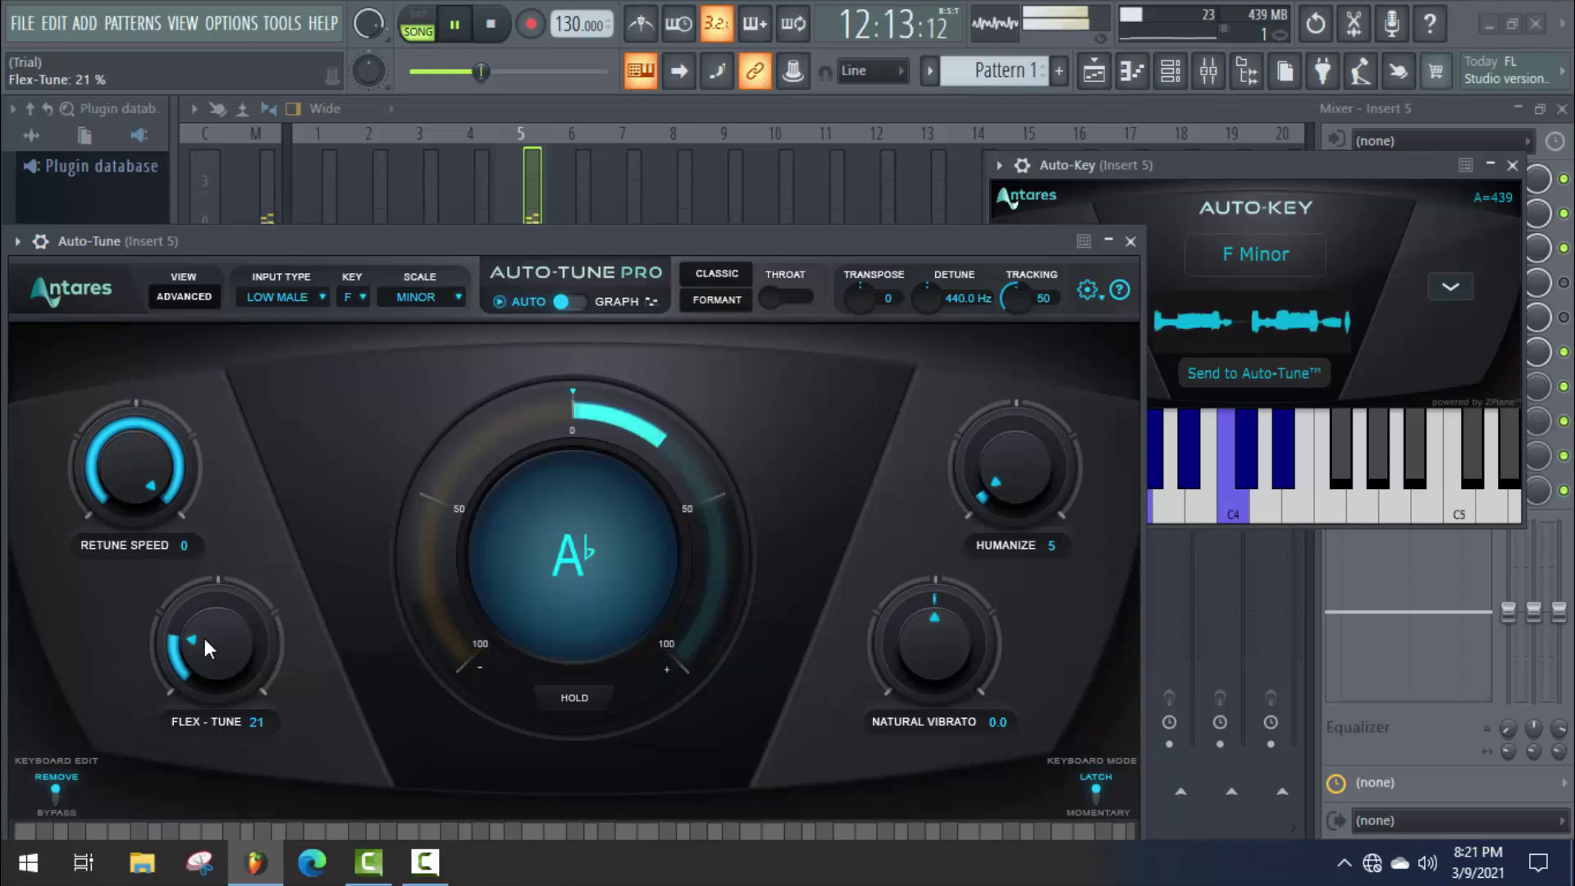
key(space)
drag(204, 638, 201, 611)
drag(154, 440, 150, 474)
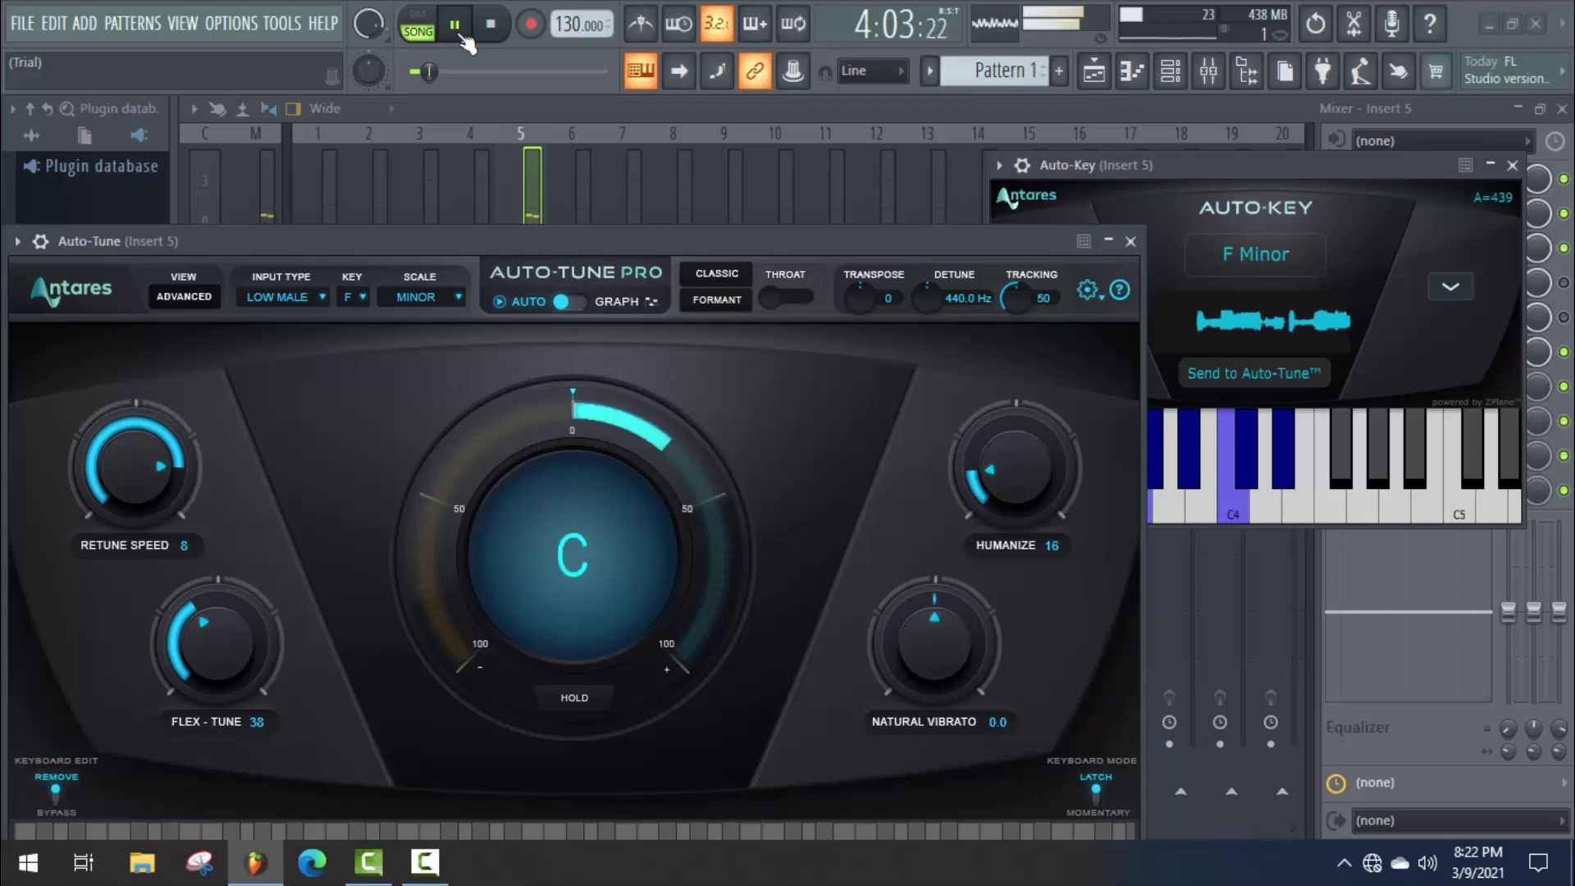
drag(619, 238, 685, 169)
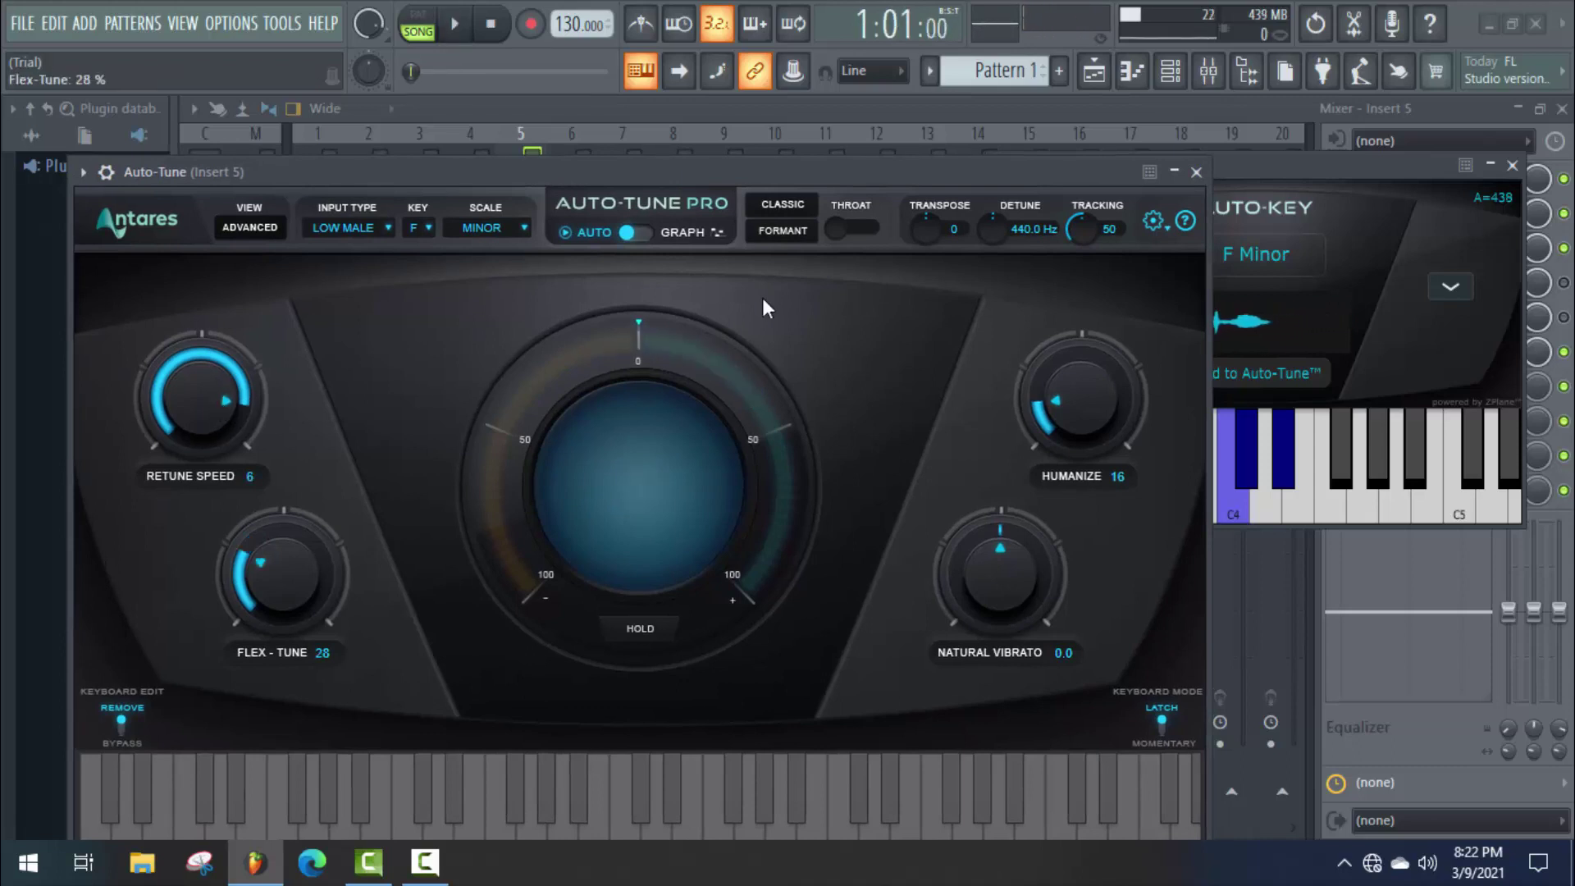
click(1196, 172)
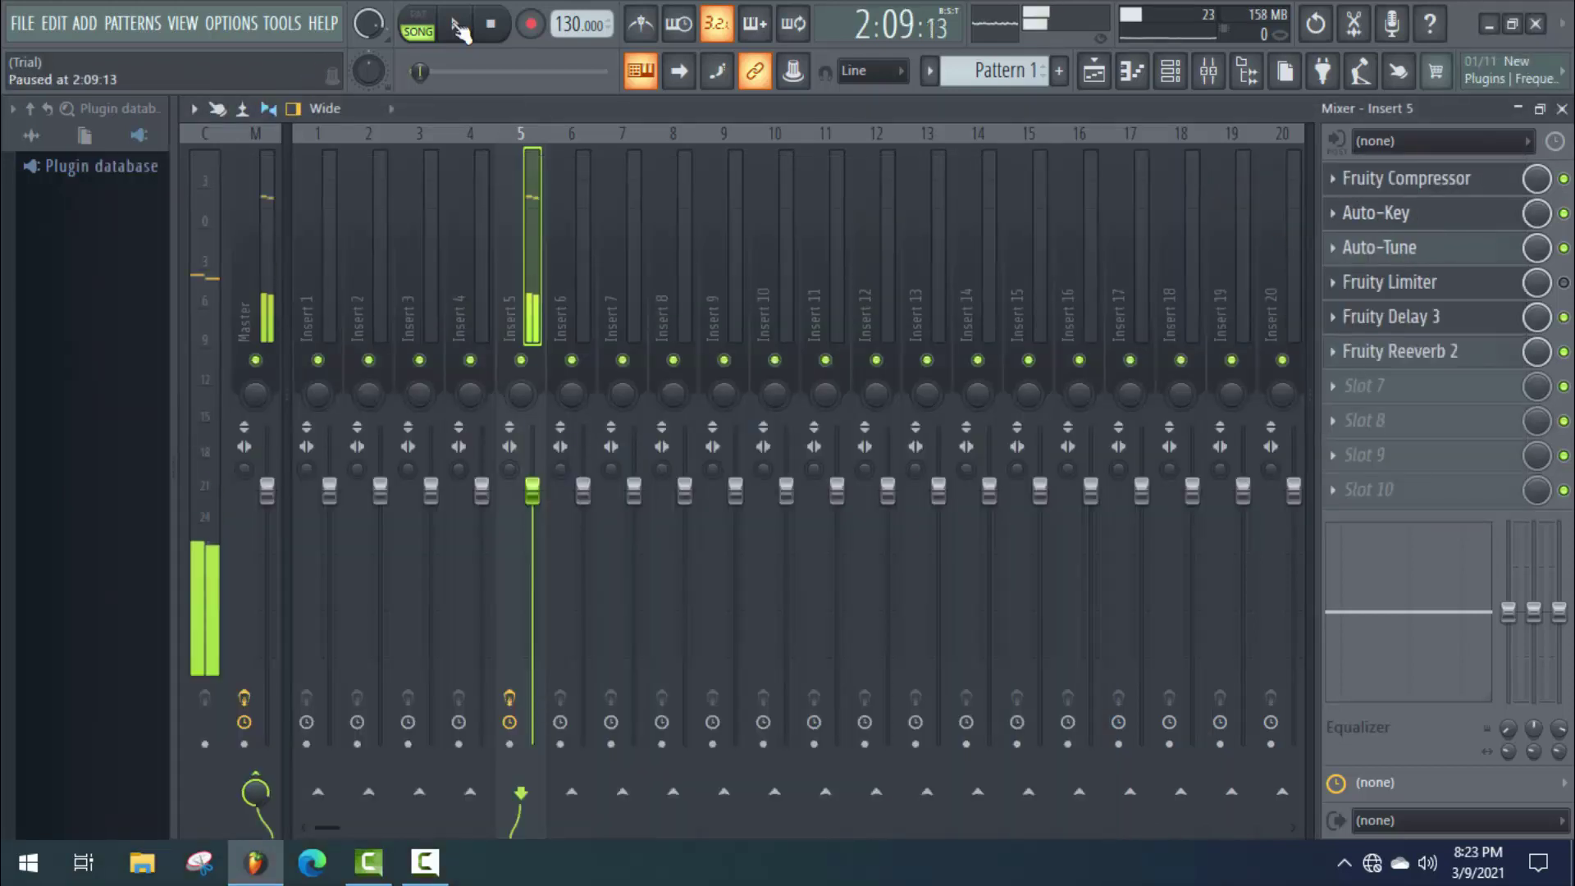
Lower the feedback level and input wet level of Fruity Delay 3 on insert 5 while listening to the vocal, and close its editor
click(1411, 322)
drag(770, 109, 776, 223)
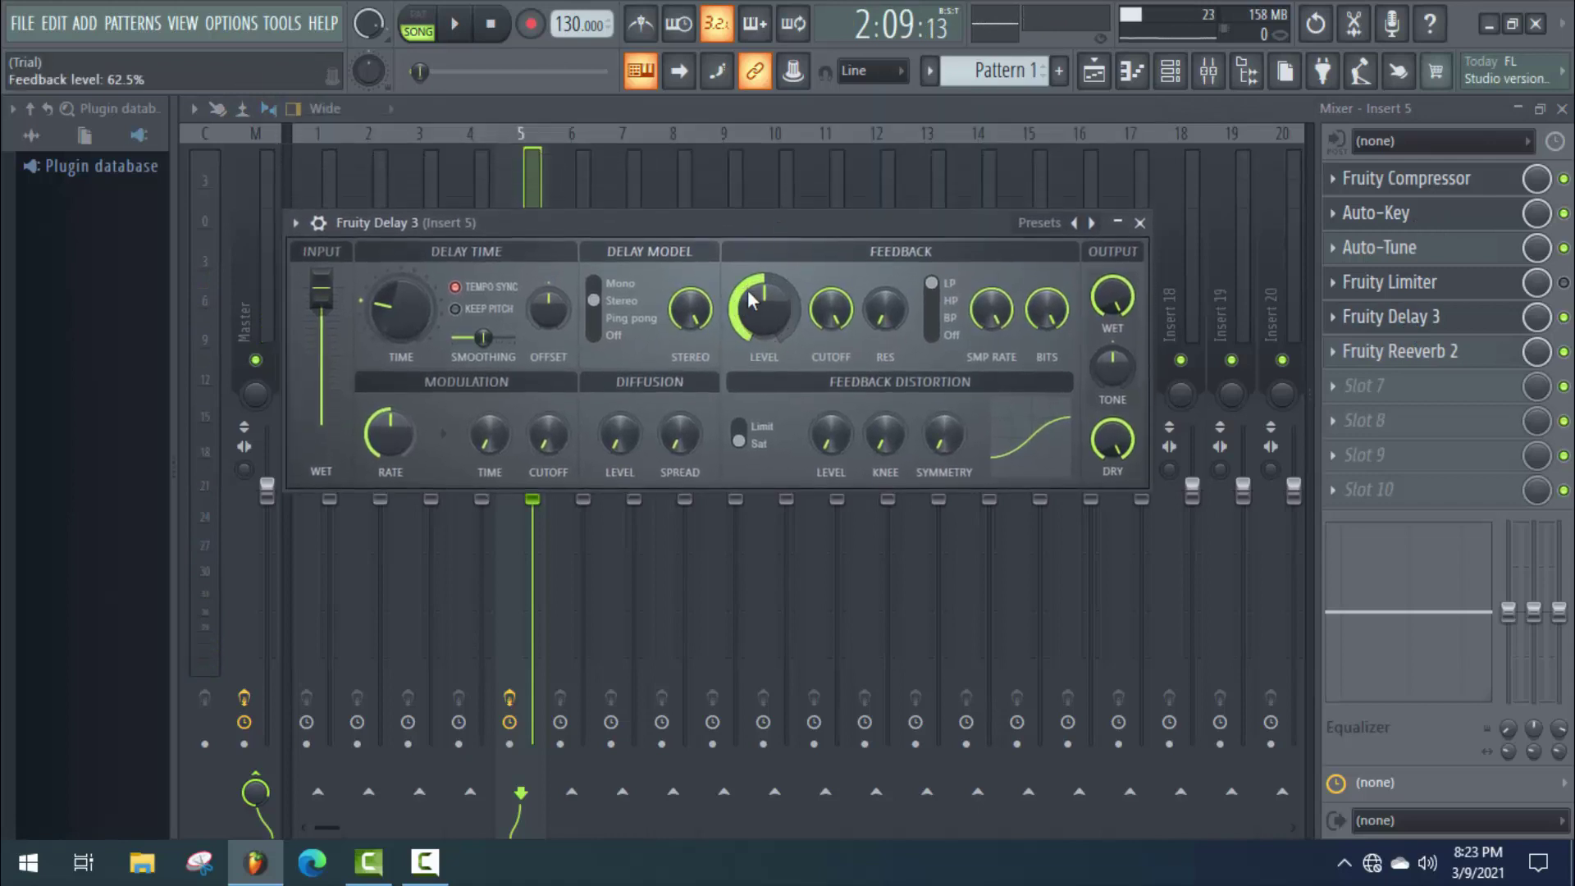
click(457, 26)
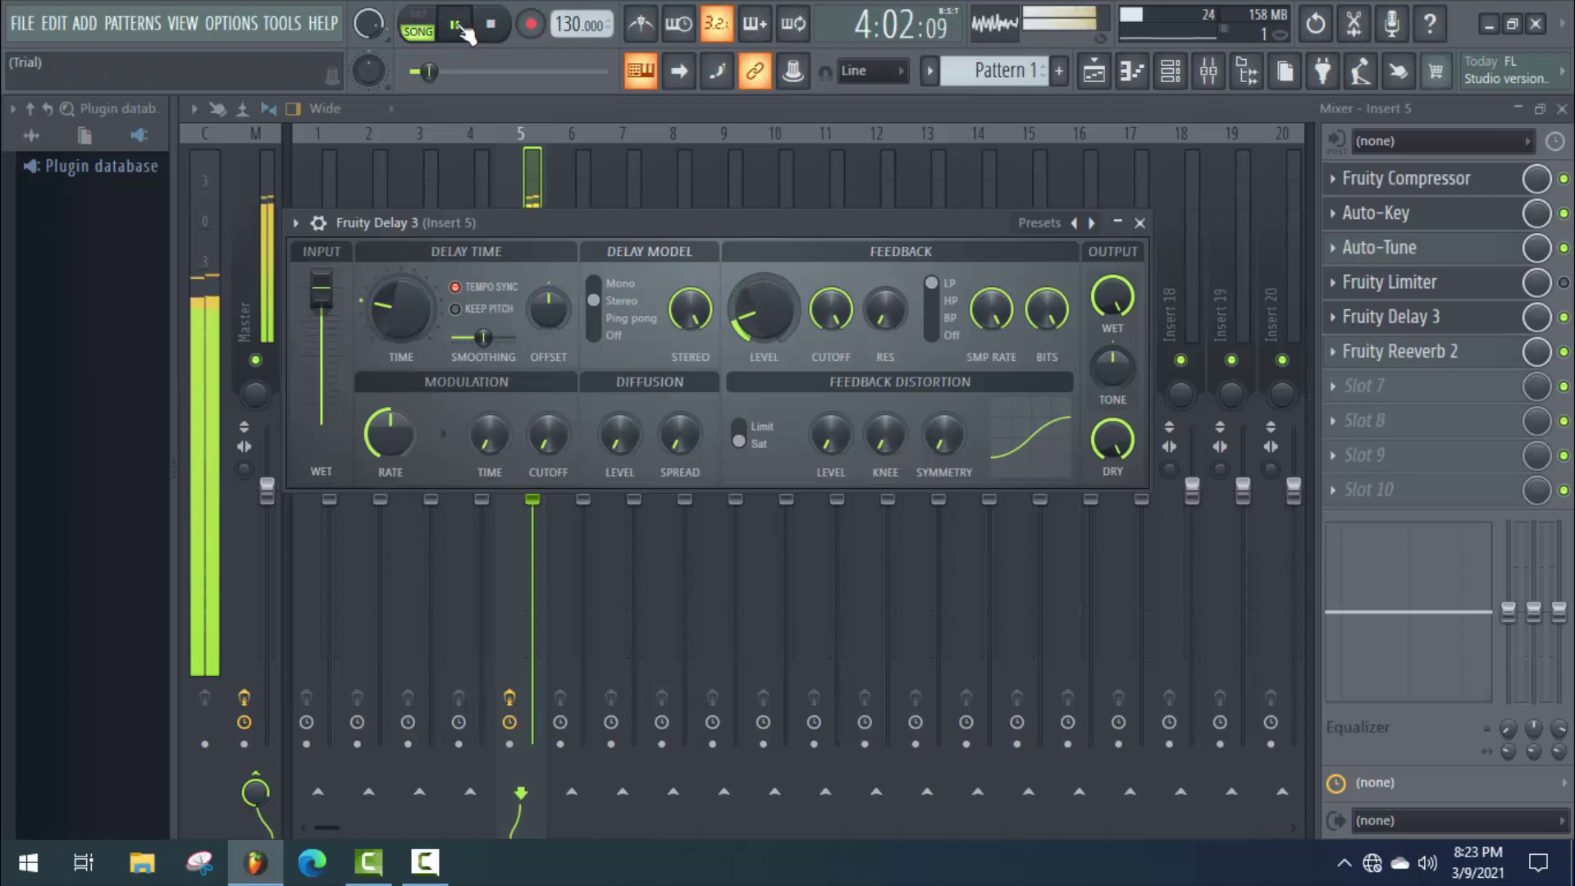
click(465, 33)
drag(321, 287, 320, 307)
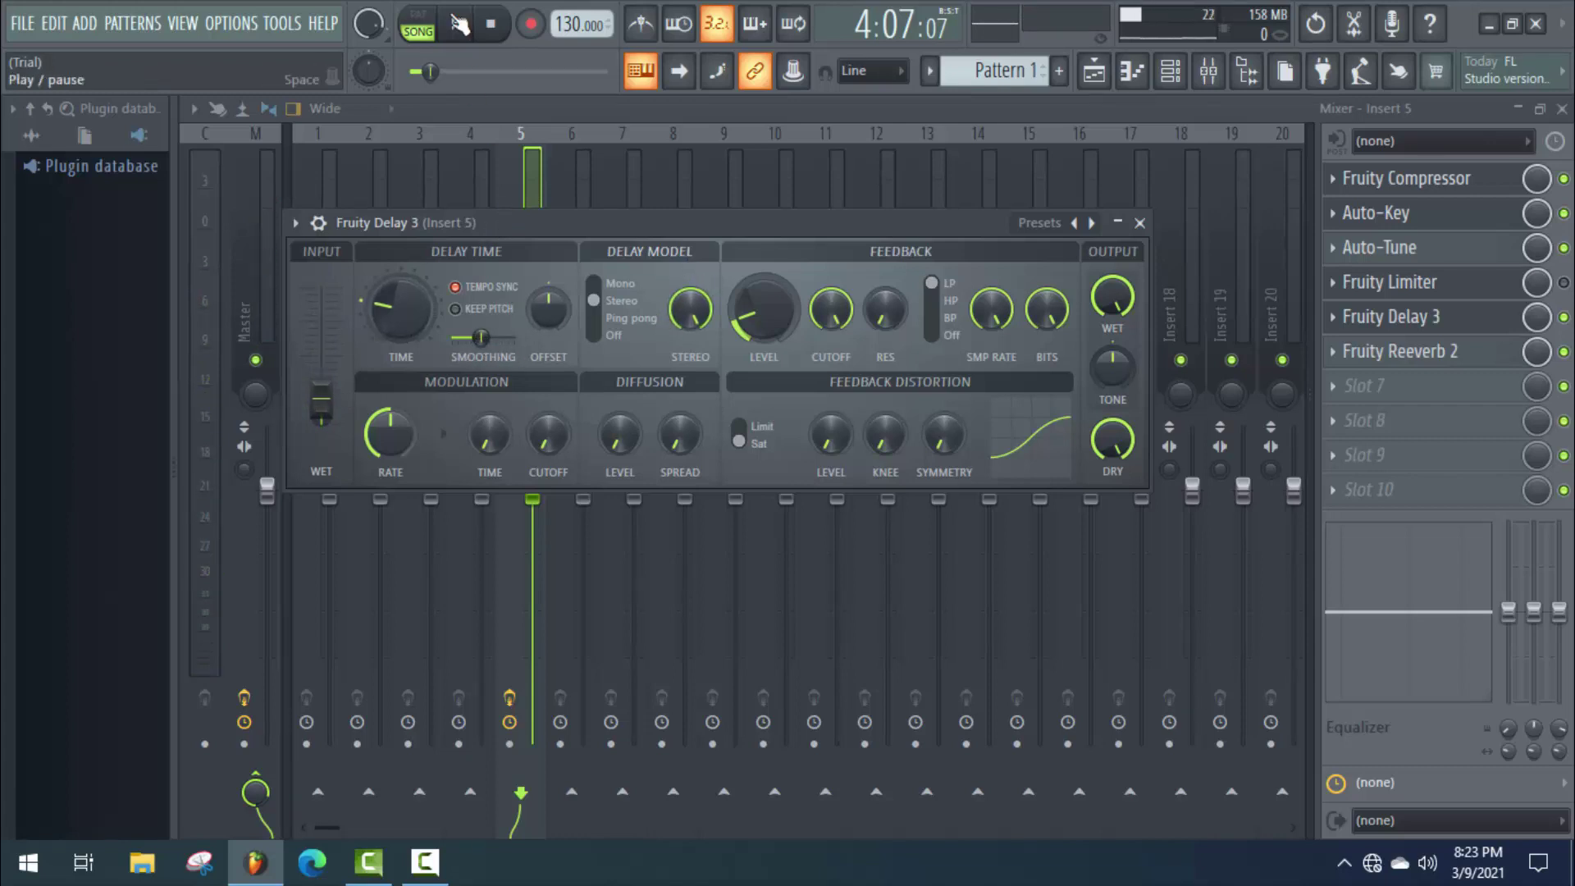
key(space)
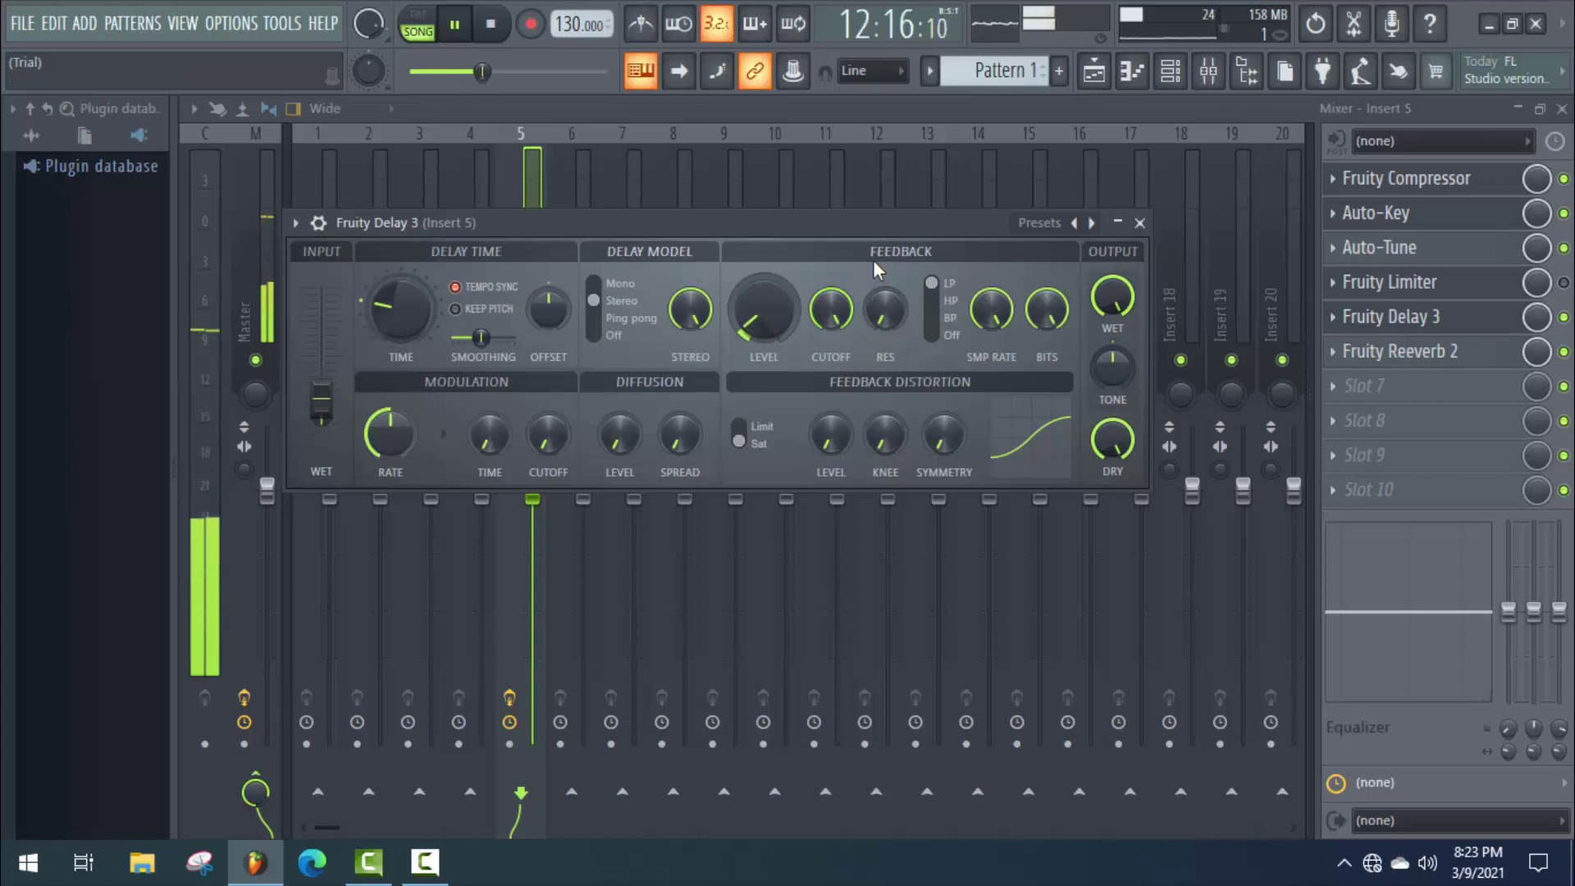
key(space)
drag(891, 217, 950, 214)
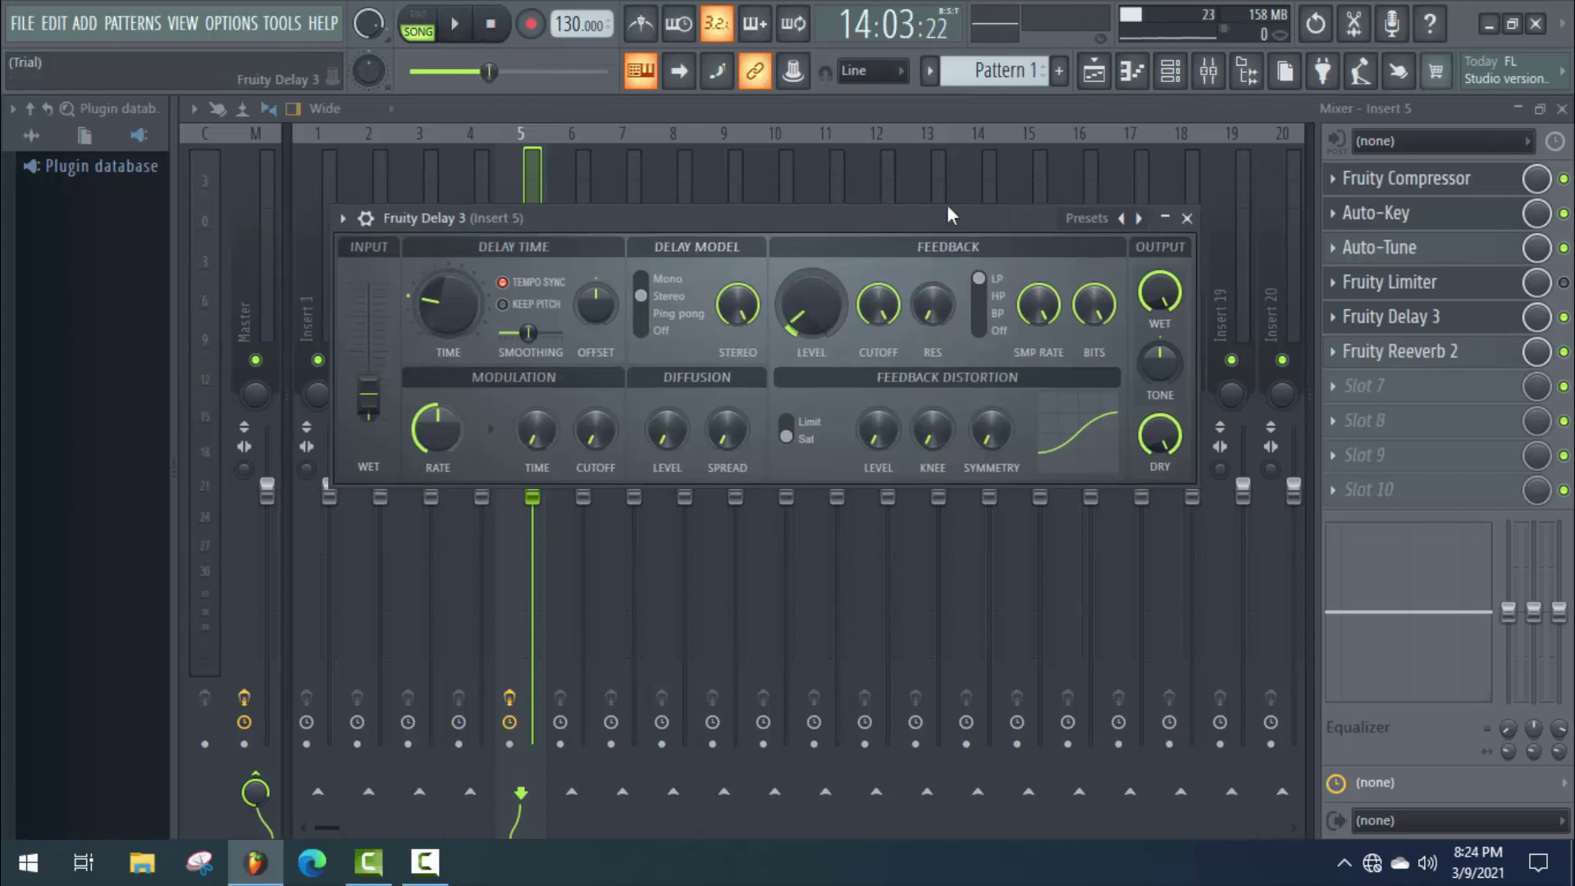
click(1426, 315)
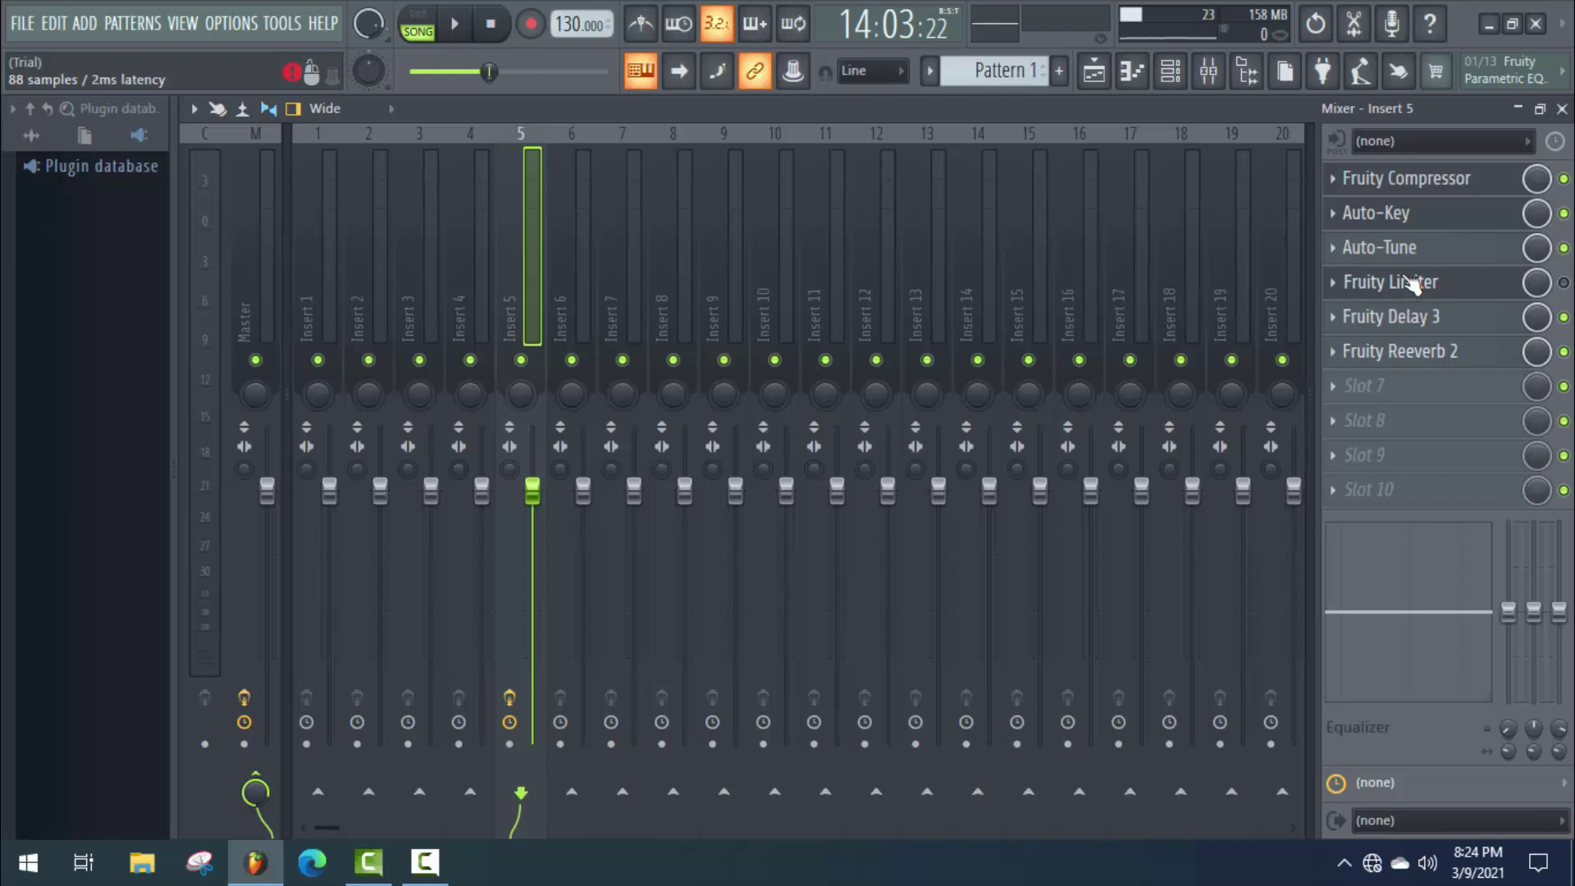
Bring up the Fruity Limiter editor on insert 5 at its normal window size over the mixer and enable the limiter
click(1411, 283)
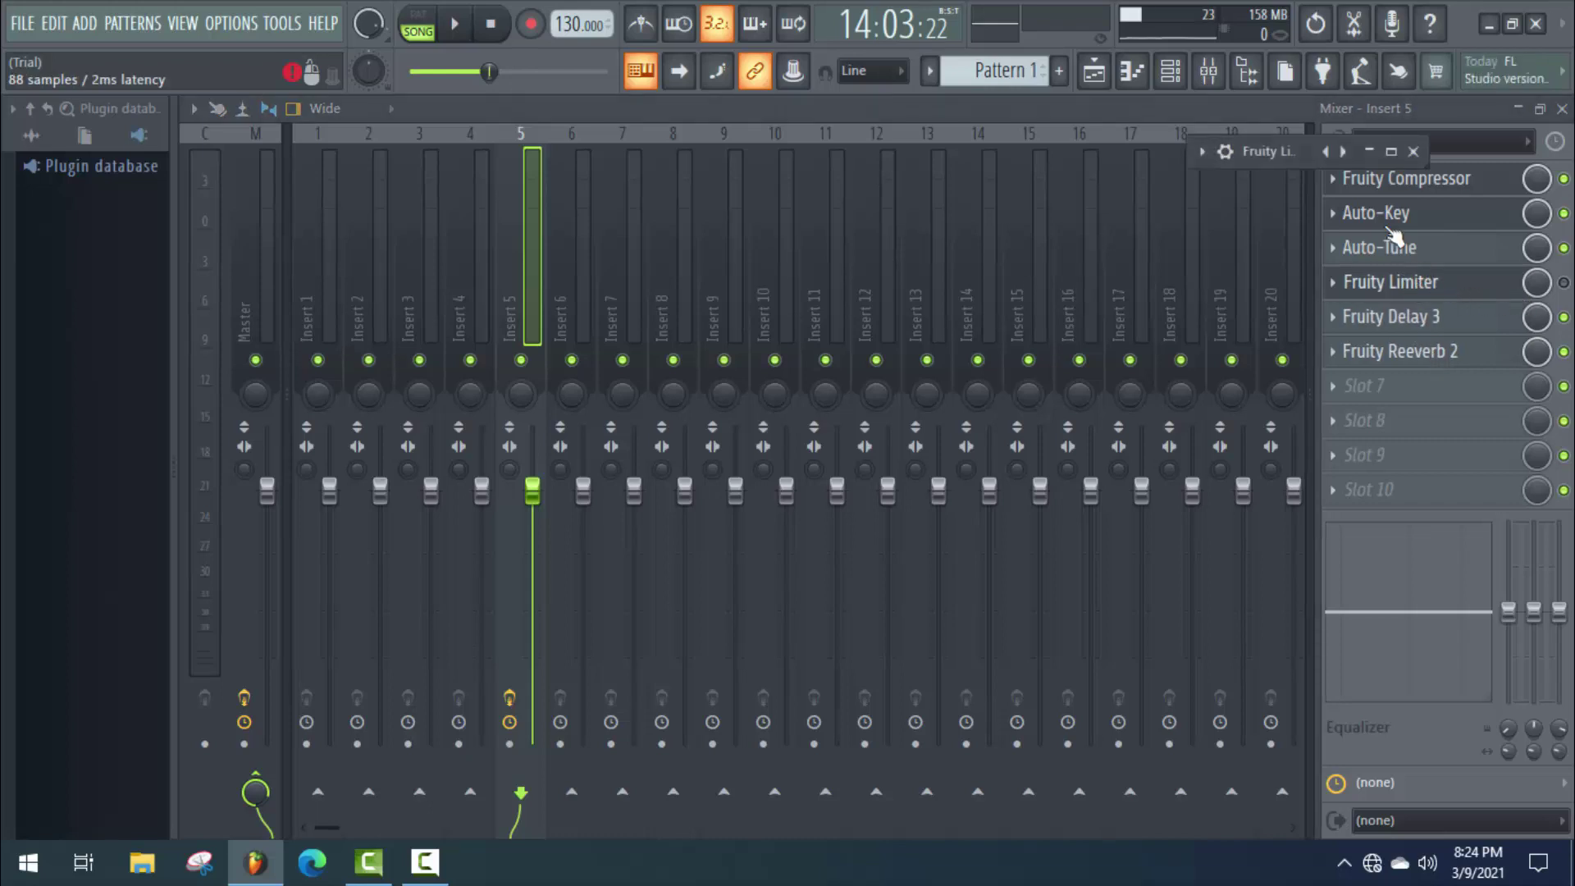
click(1391, 151)
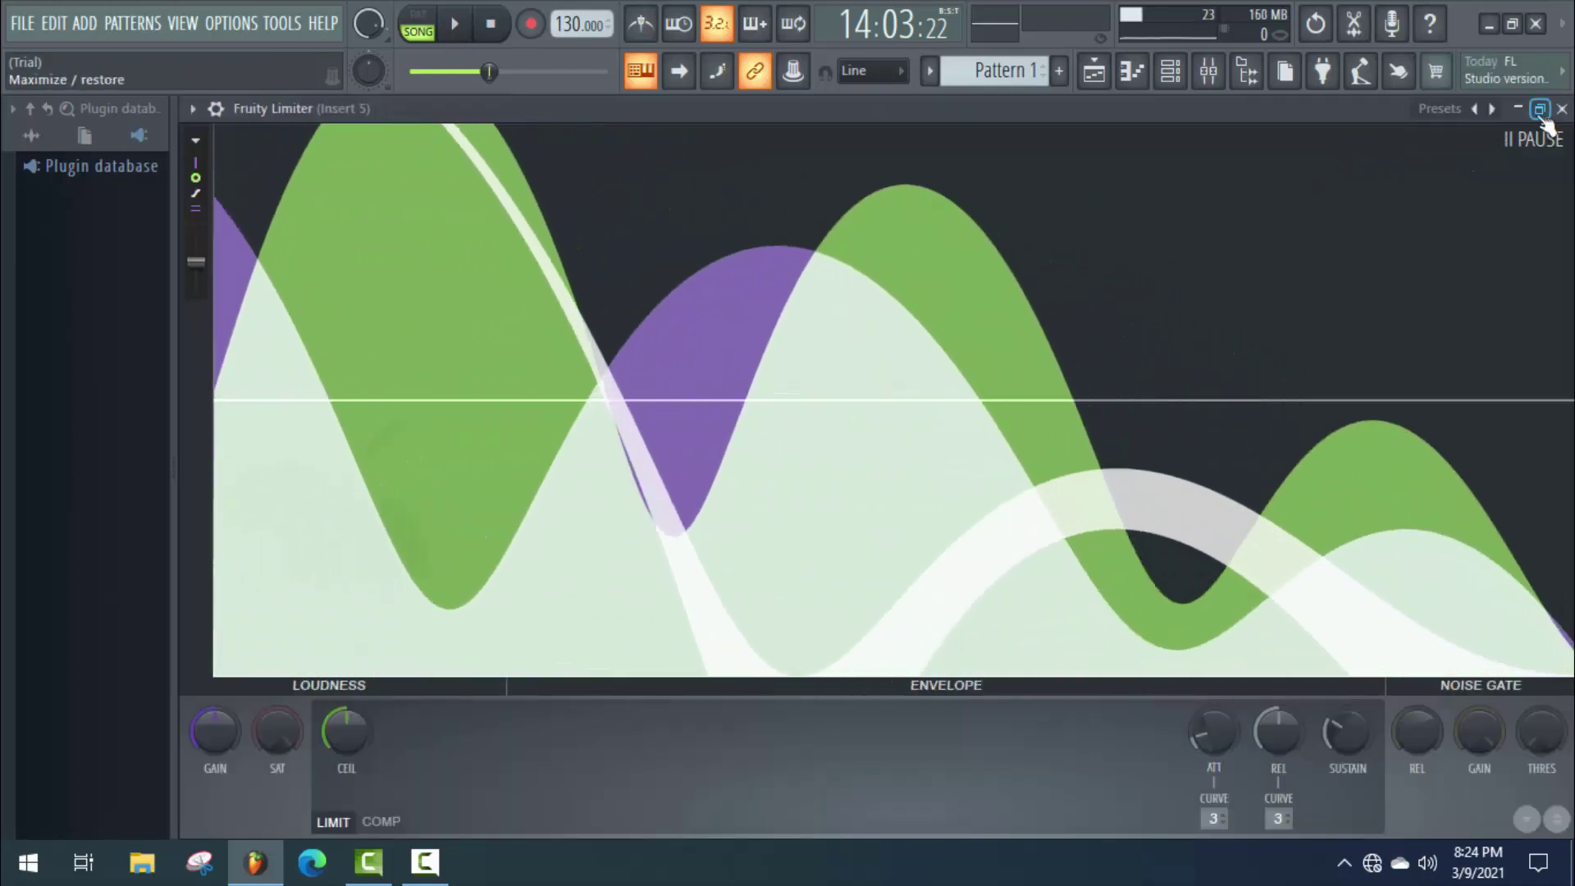
click(1539, 109)
drag(1192, 151, 907, 332)
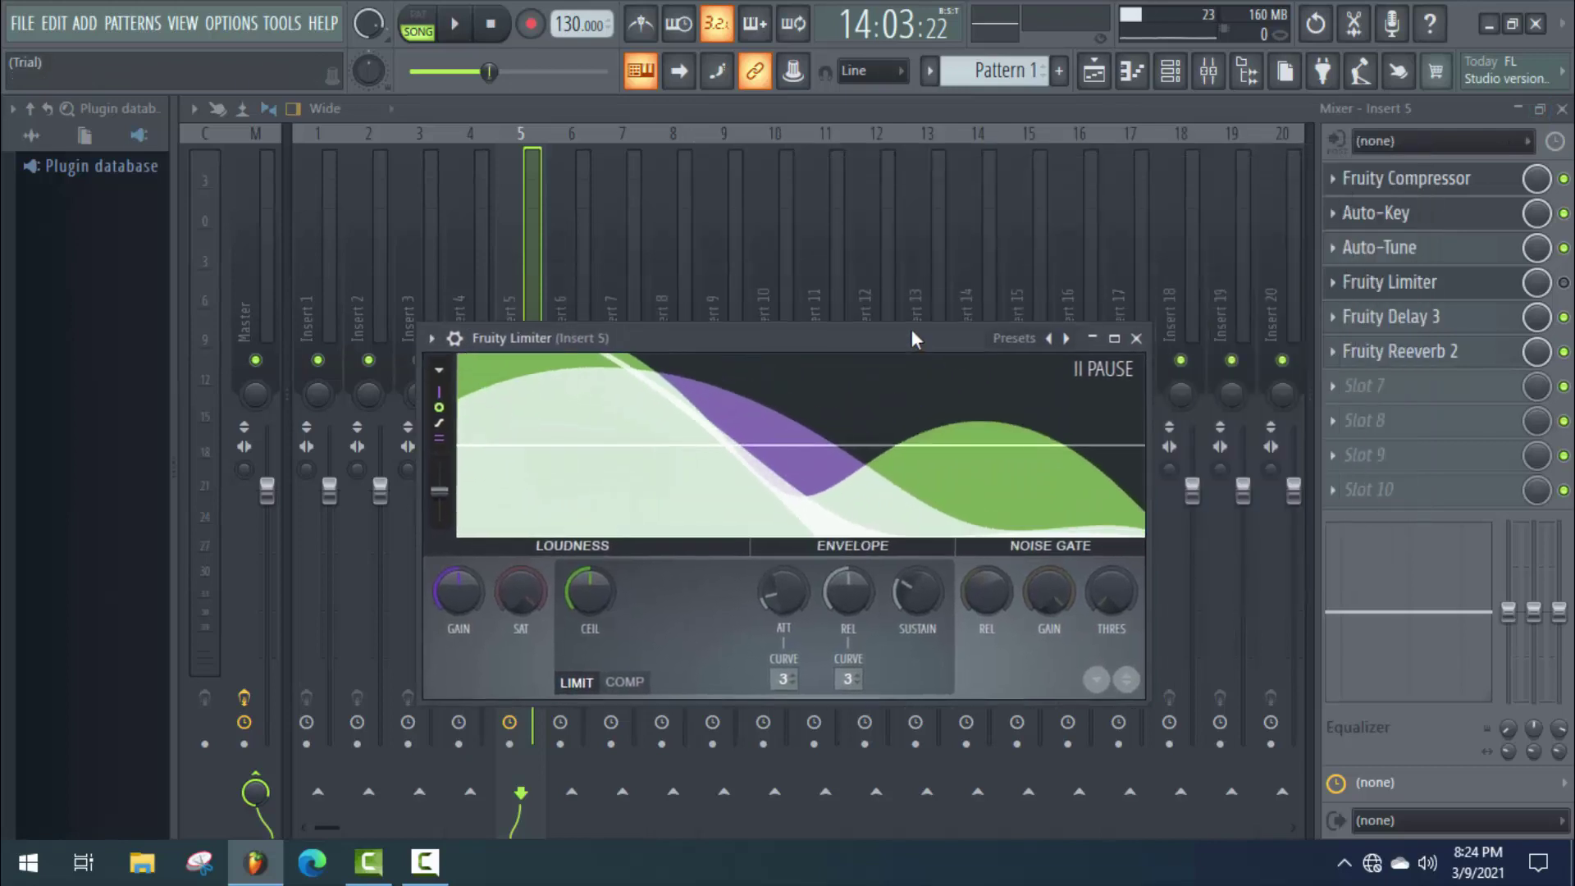
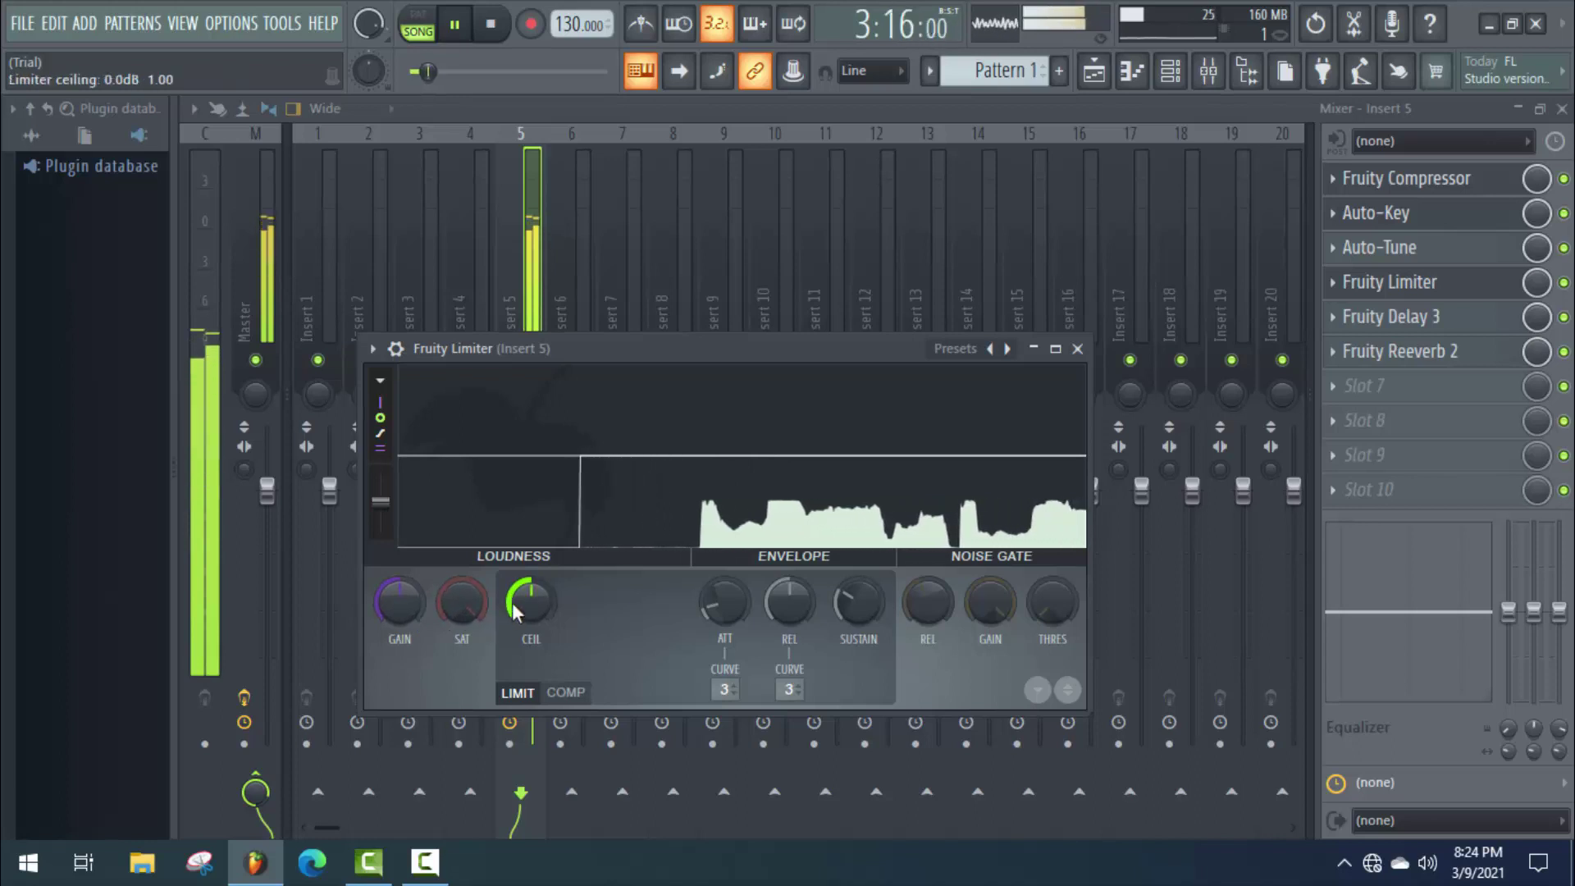
Lower the limiter's ceiling to about -9.4 dB during playback, close its editor and stop playback
drag(512, 611, 513, 656)
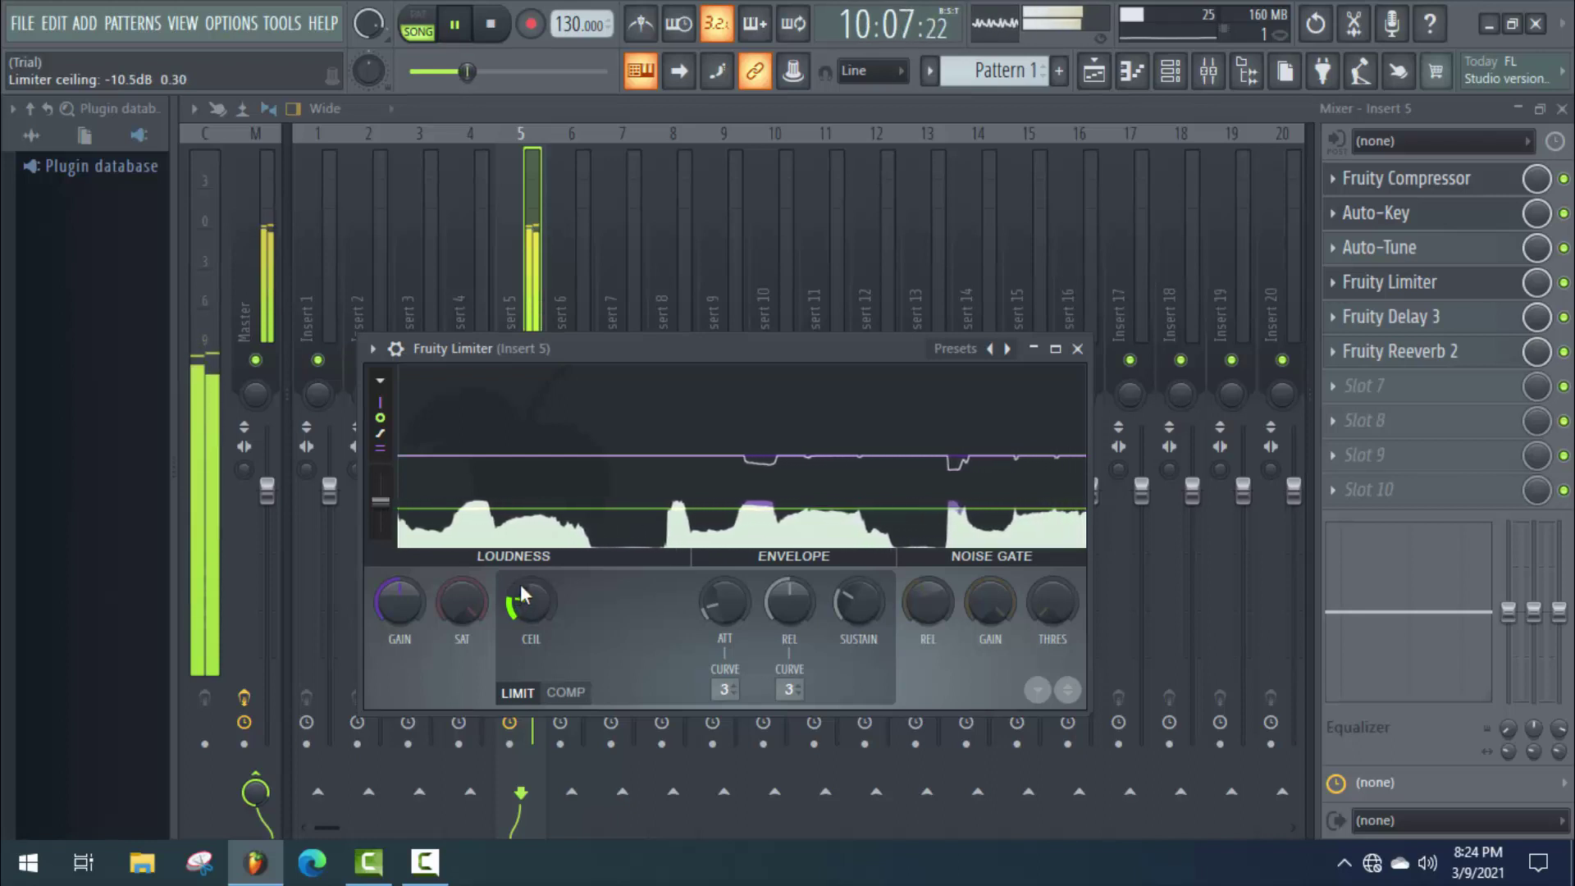
drag(519, 578, 518, 573)
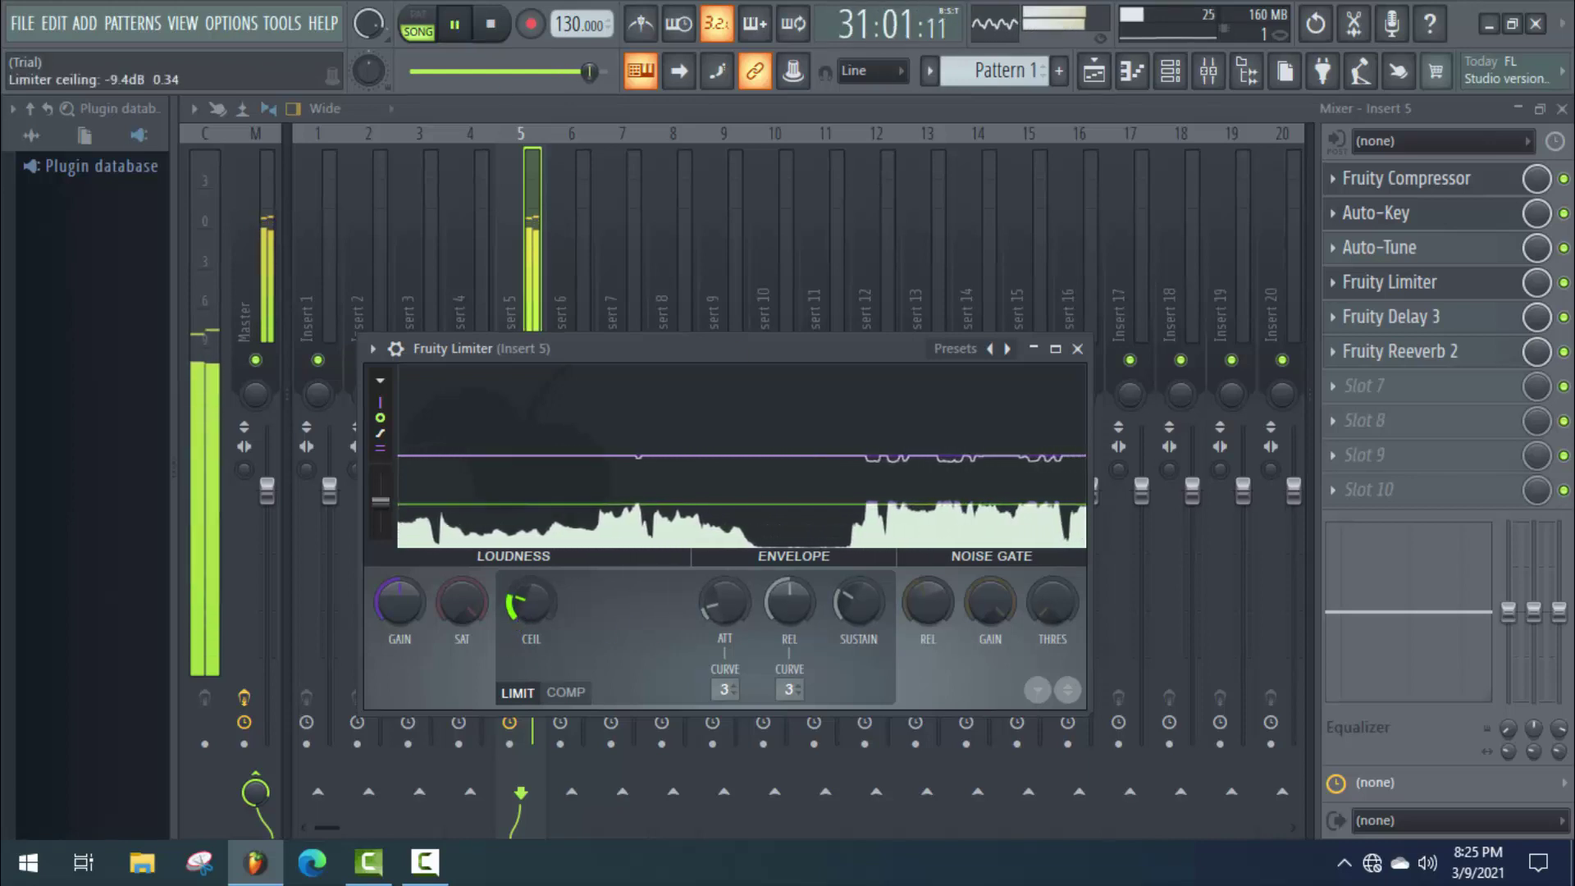
drag(519, 608, 1130, 427)
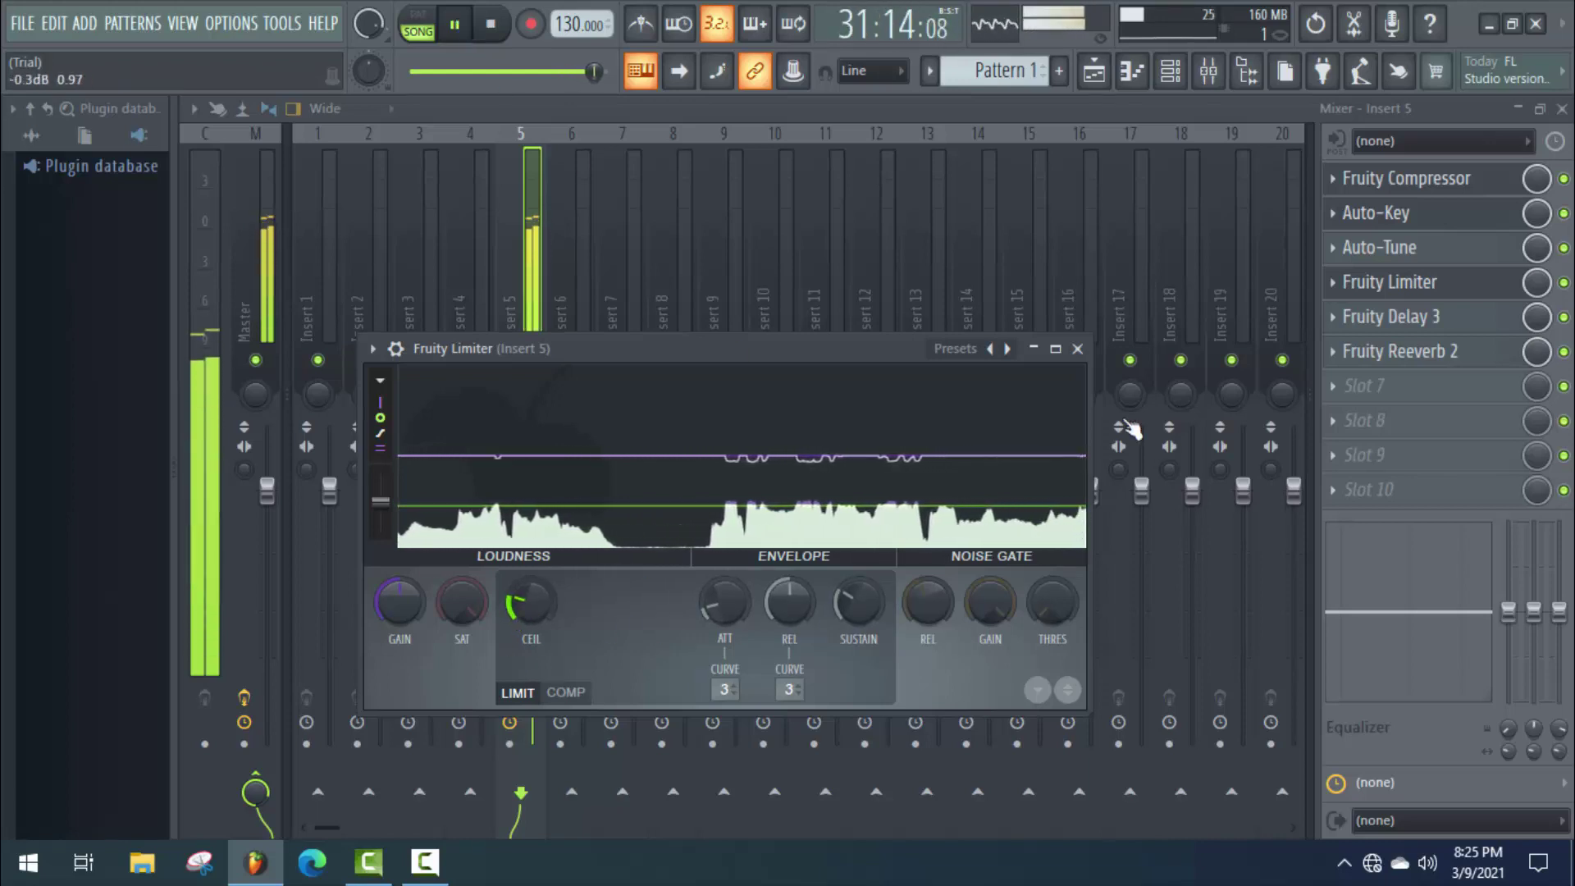
click(1077, 348)
key(space)
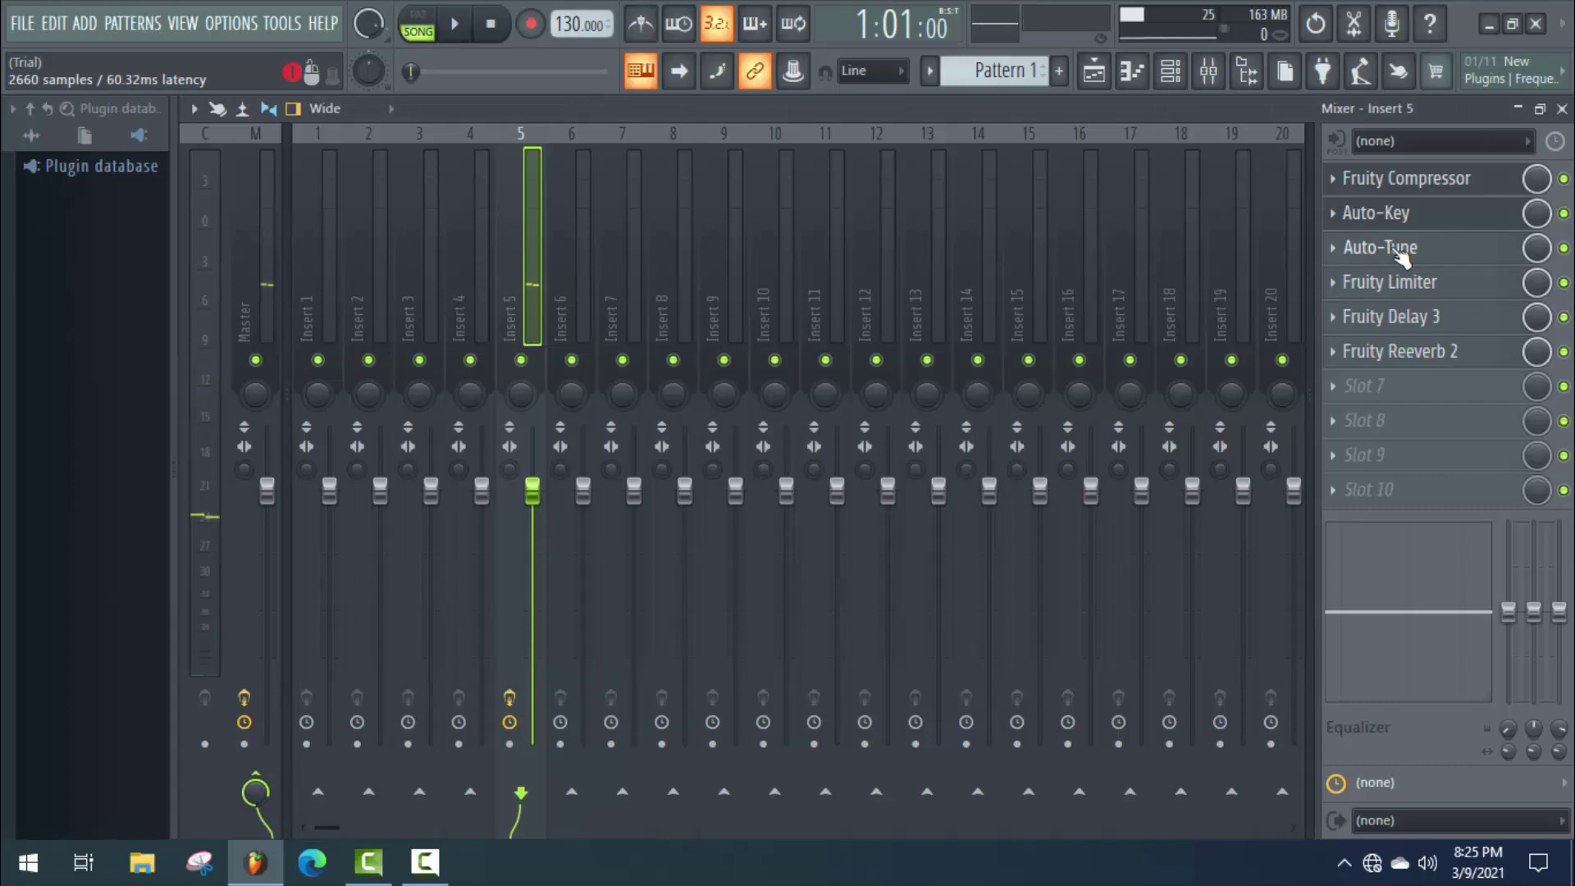
Reopen Auto-Tune on insert 5 and set its Flex-Tune to 40 and Retune Speed to 8
click(1400, 251)
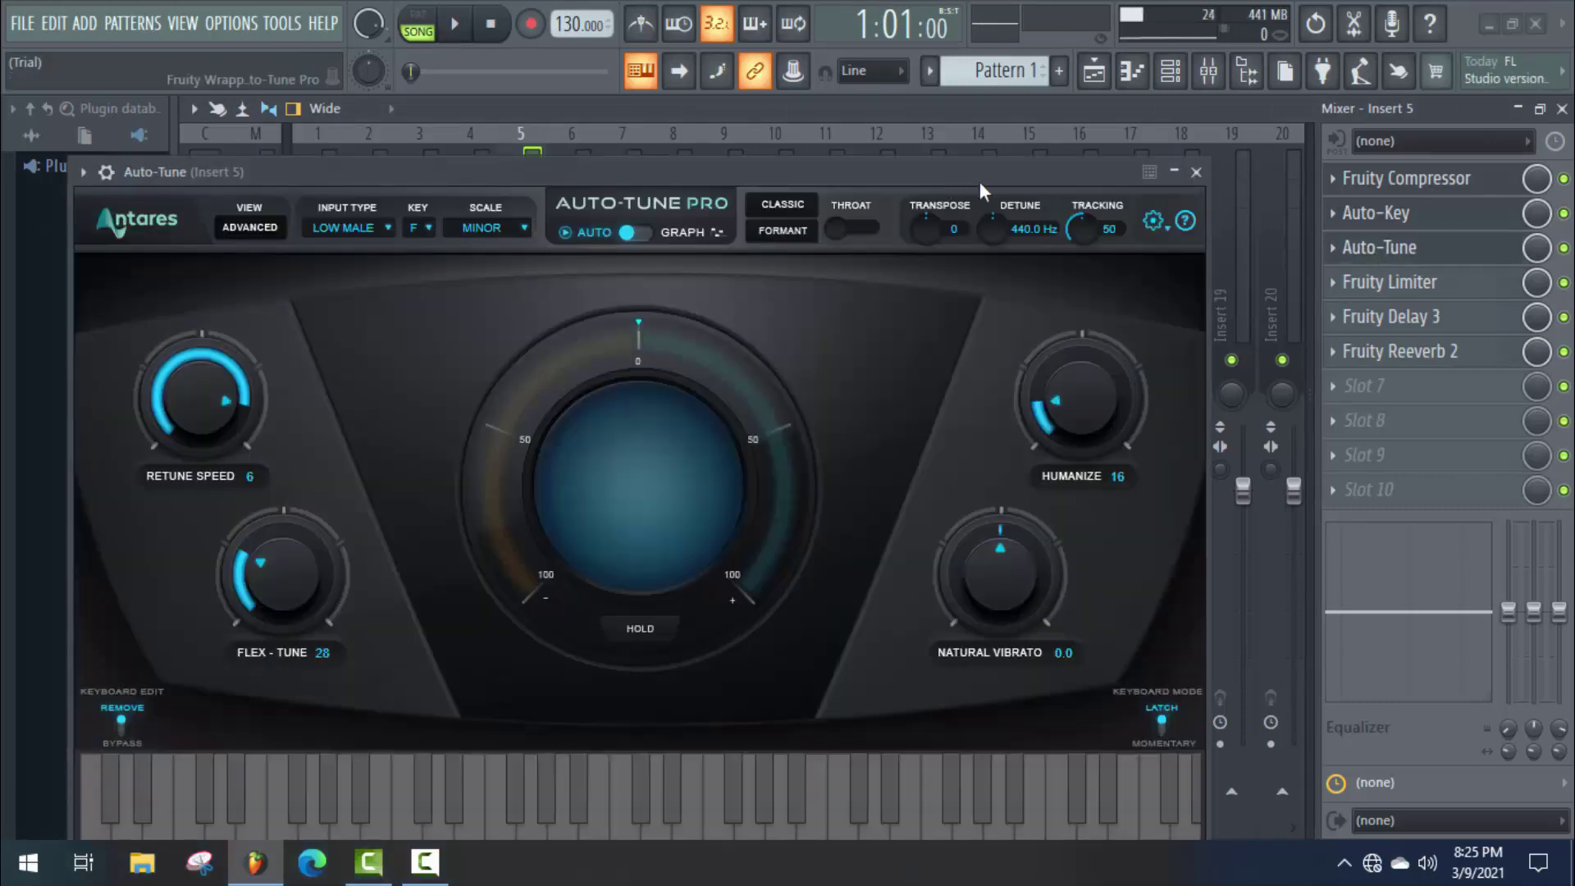
drag(979, 180, 1064, 201)
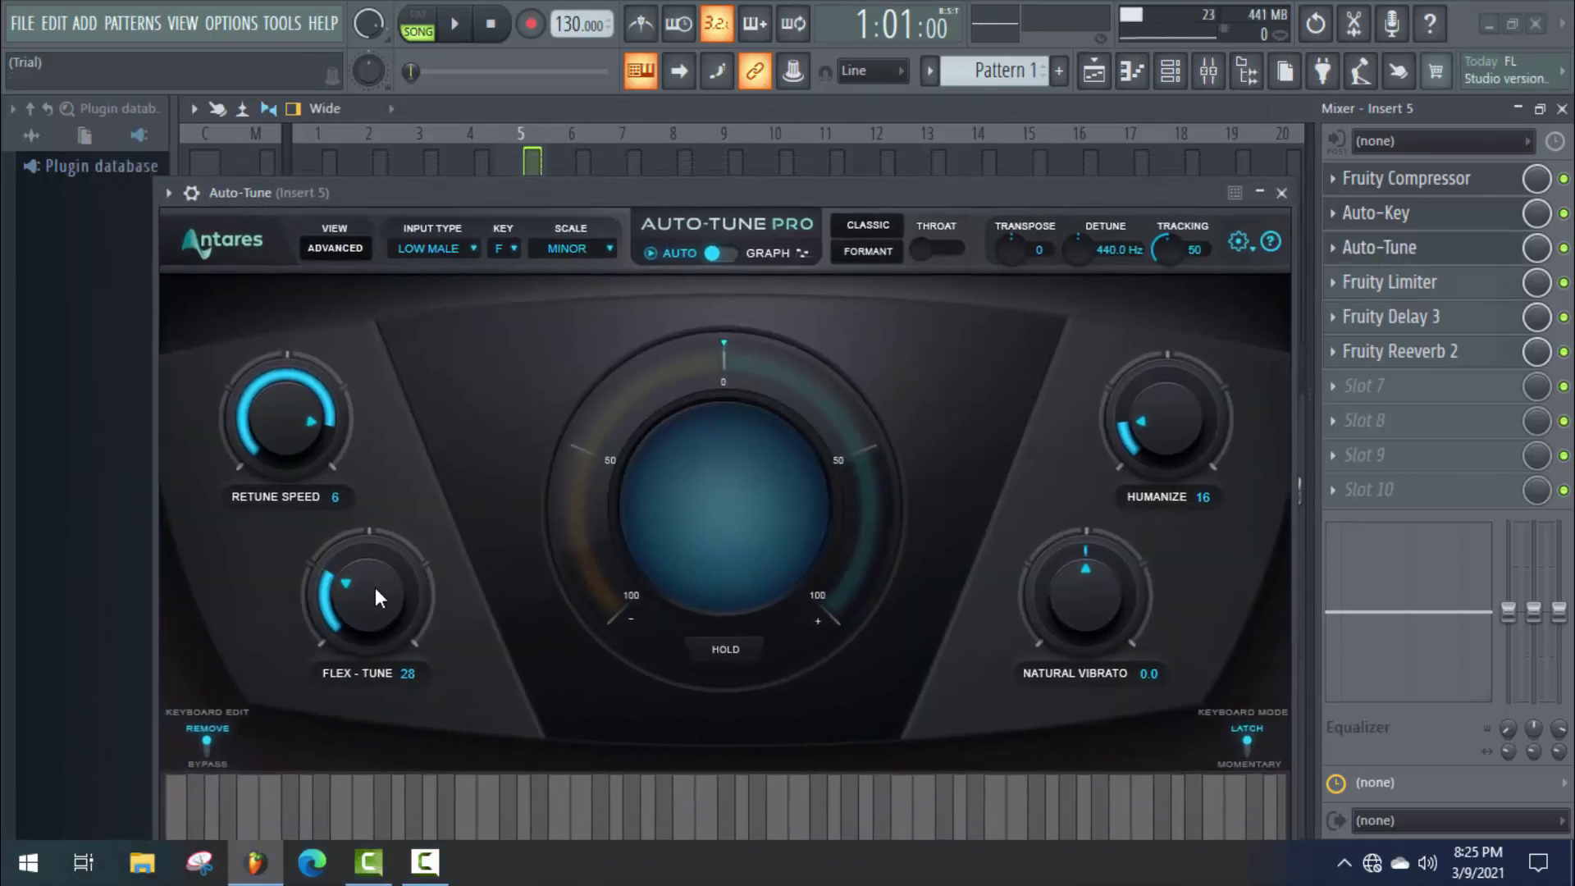
drag(371, 582, 367, 560)
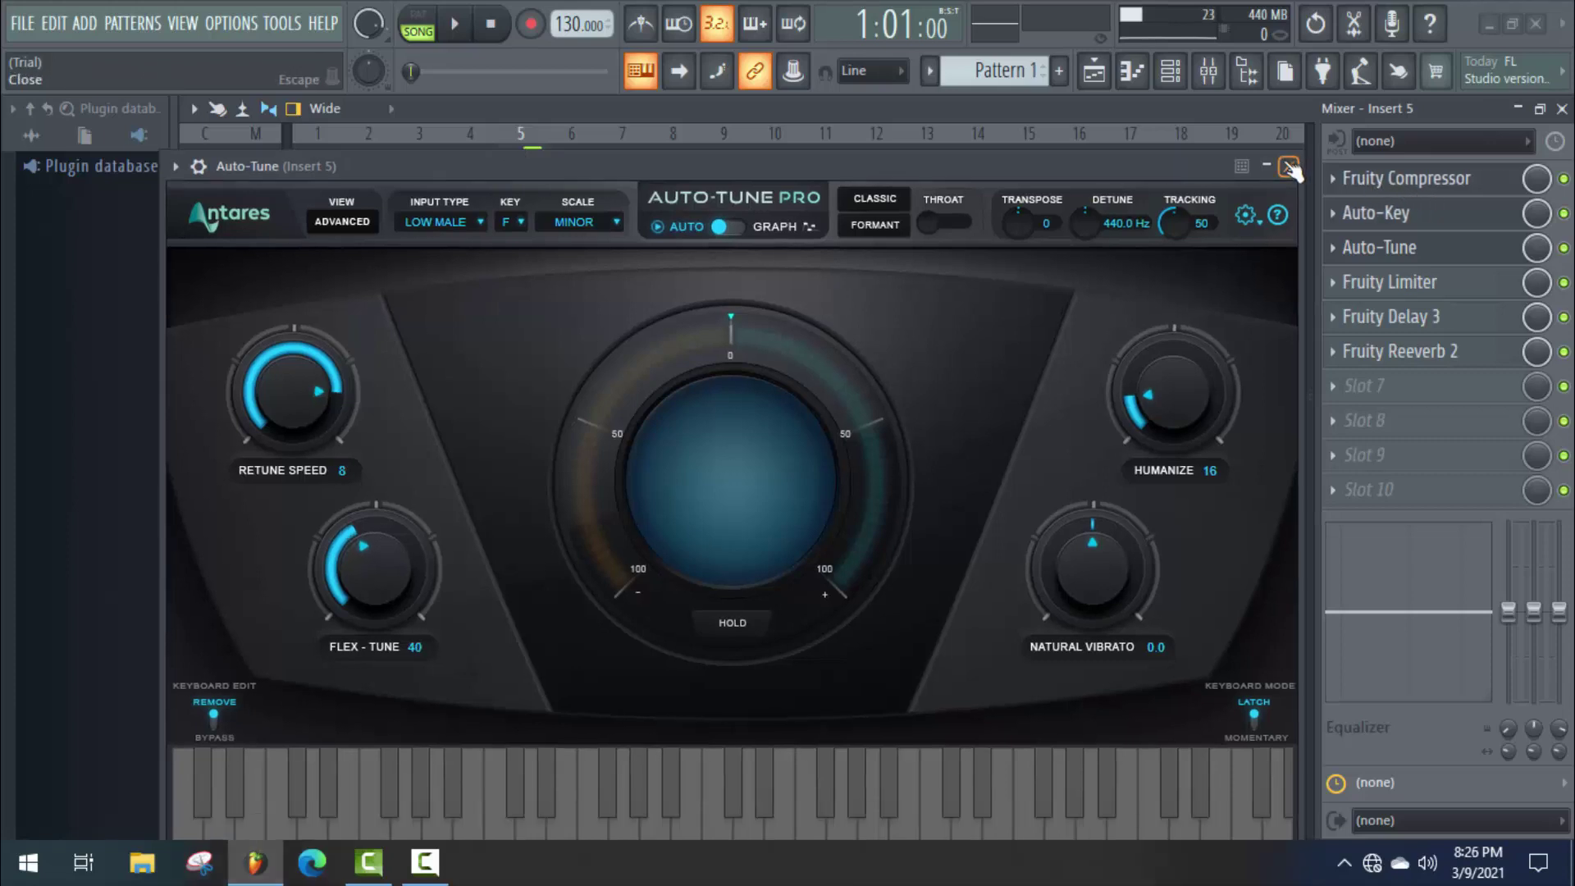
Close the Auto-Tune, Auto-Key, mixer and Fruity Compressor windows to clear the playlist
click(1289, 167)
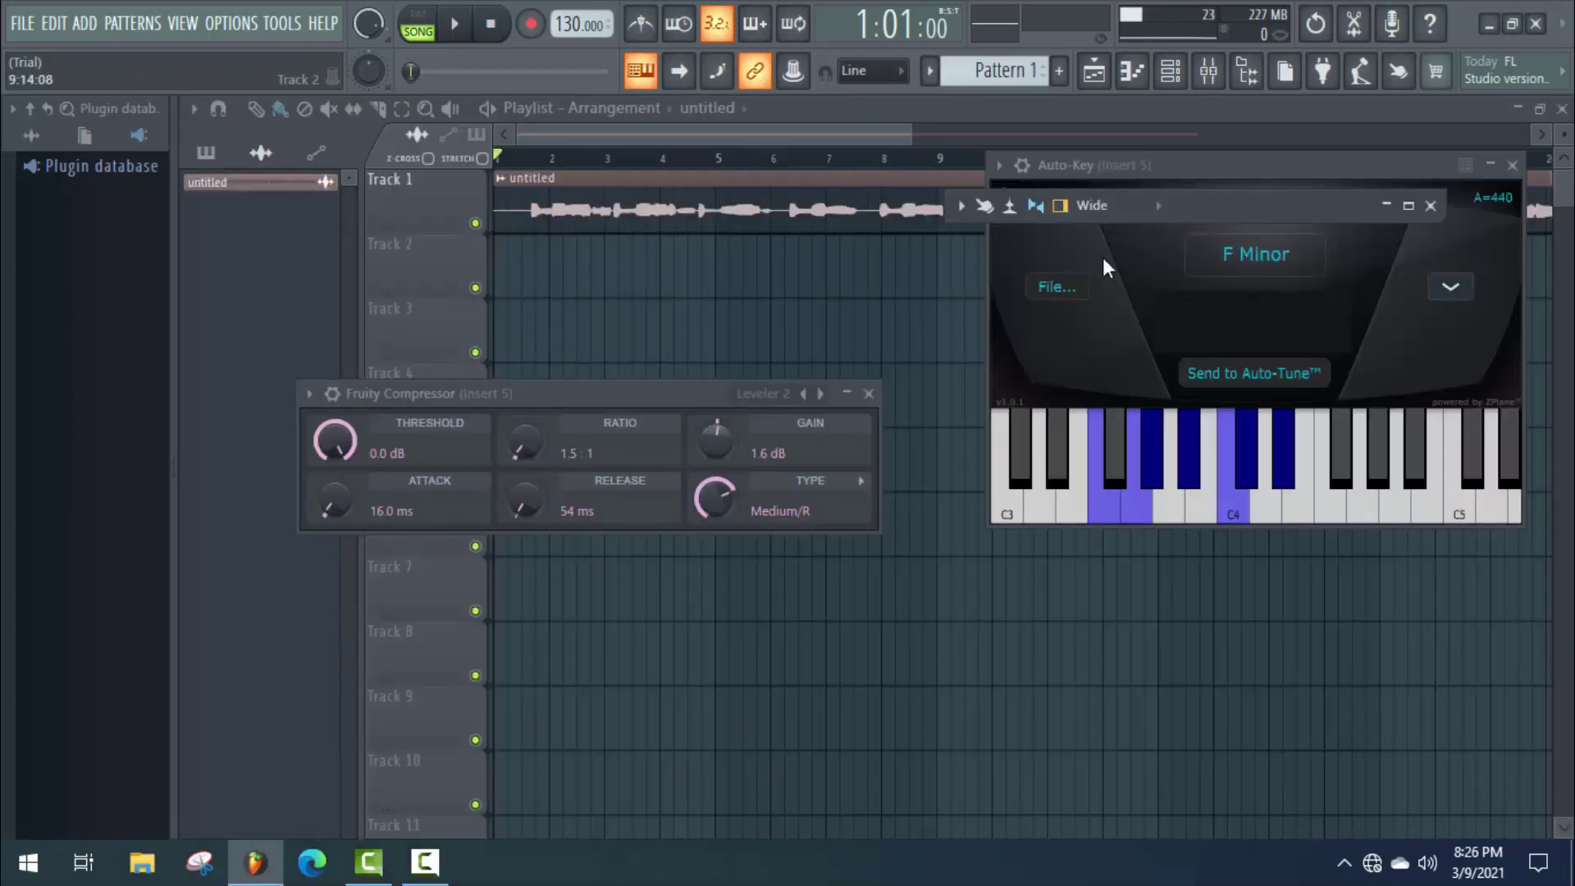
click(1357, 269)
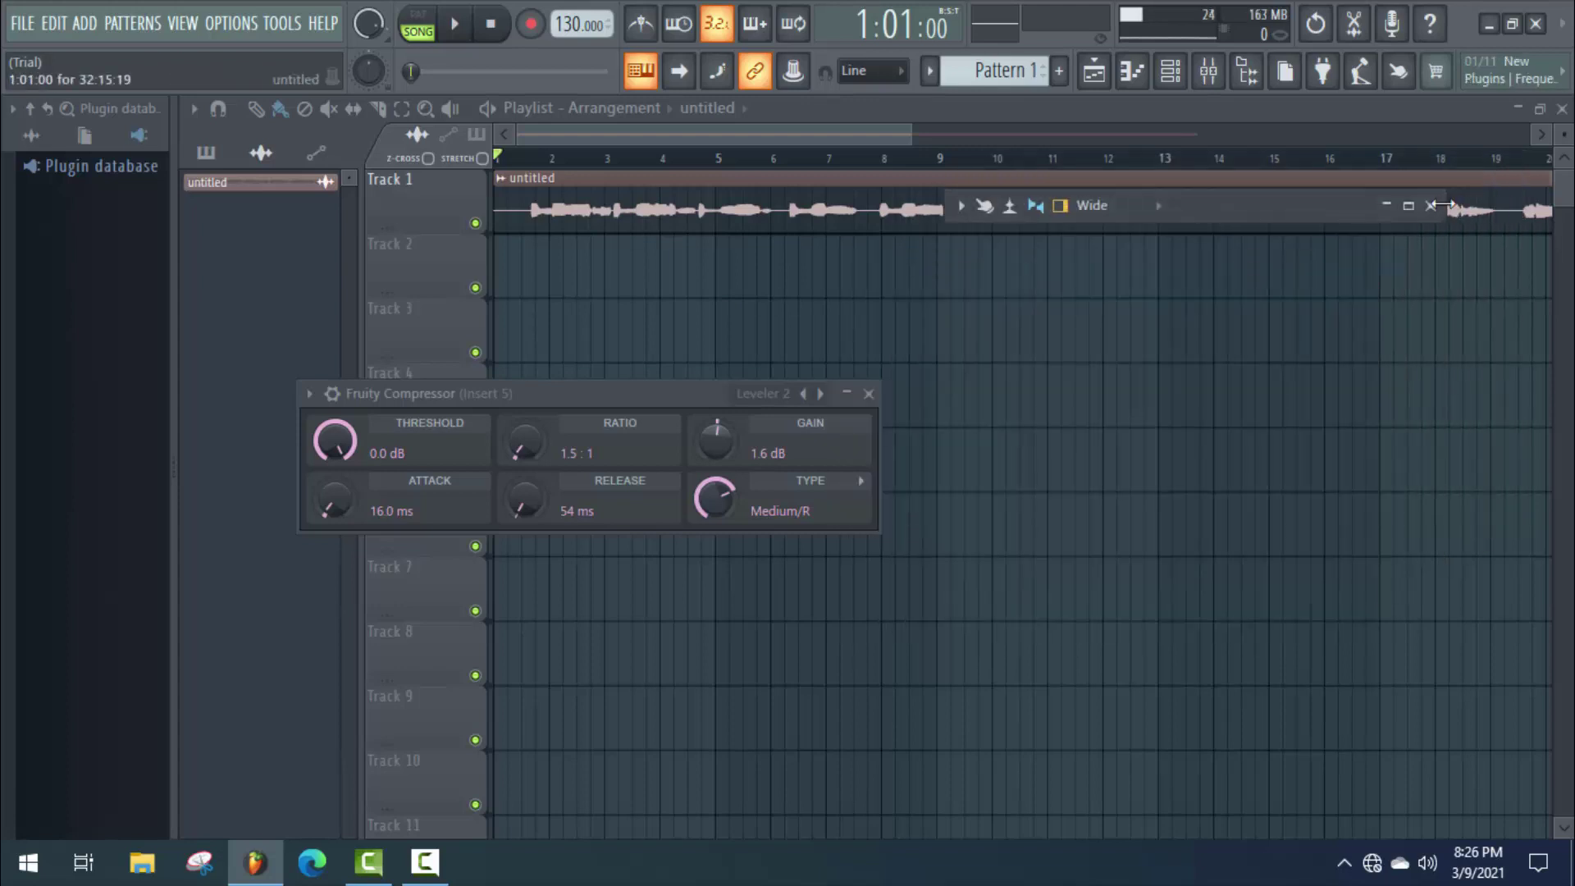
click(869, 394)
Listen to the processed vocal in the playlist from within bar 2, and stop playback
click(599, 164)
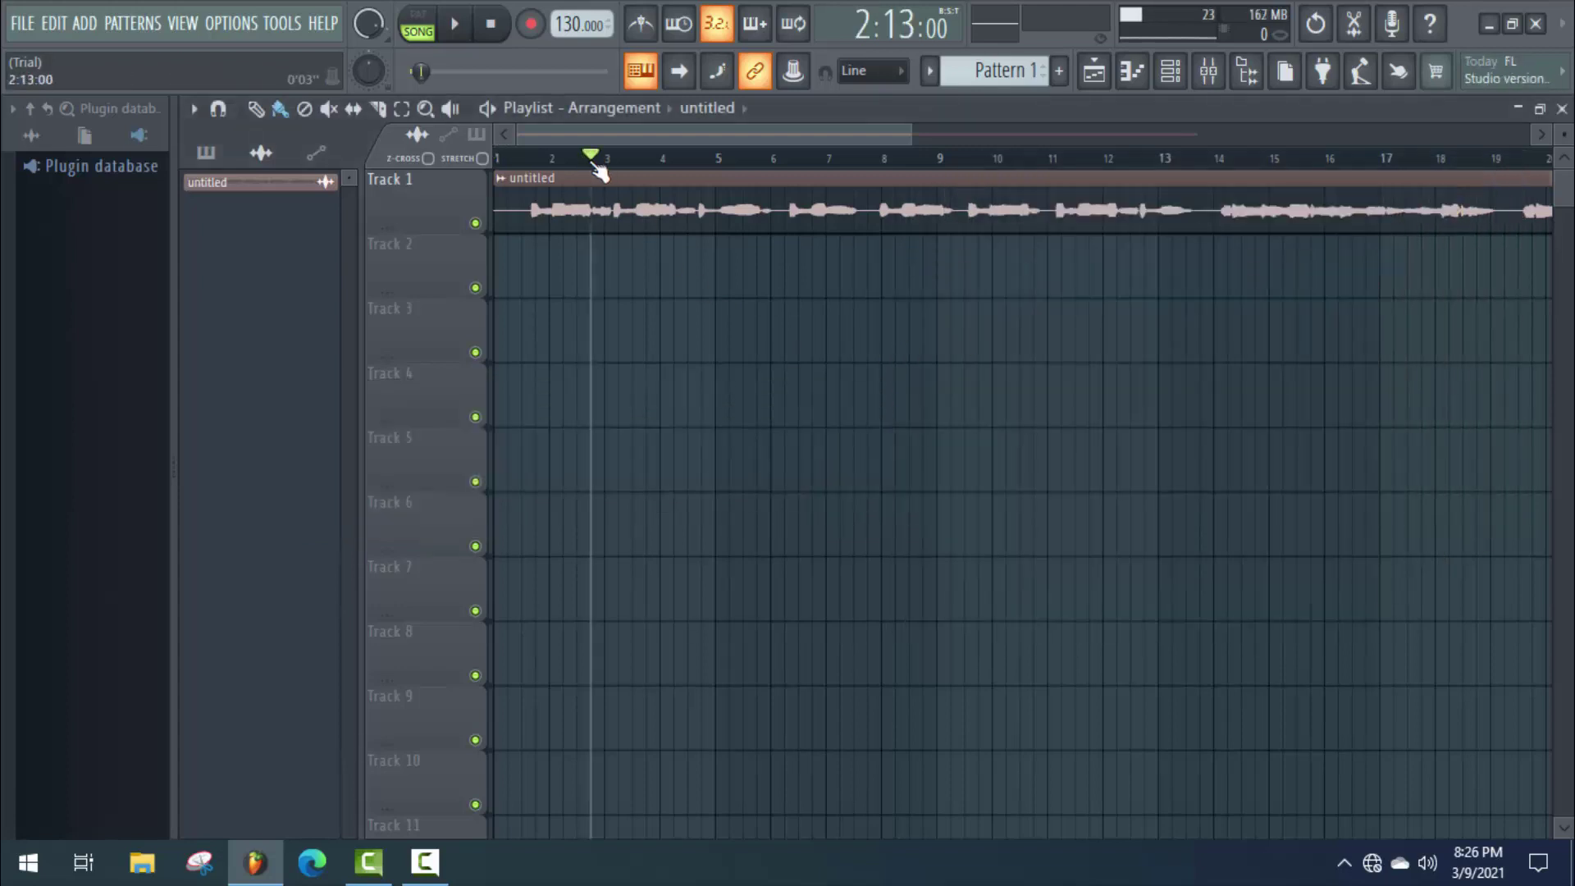
click(461, 27)
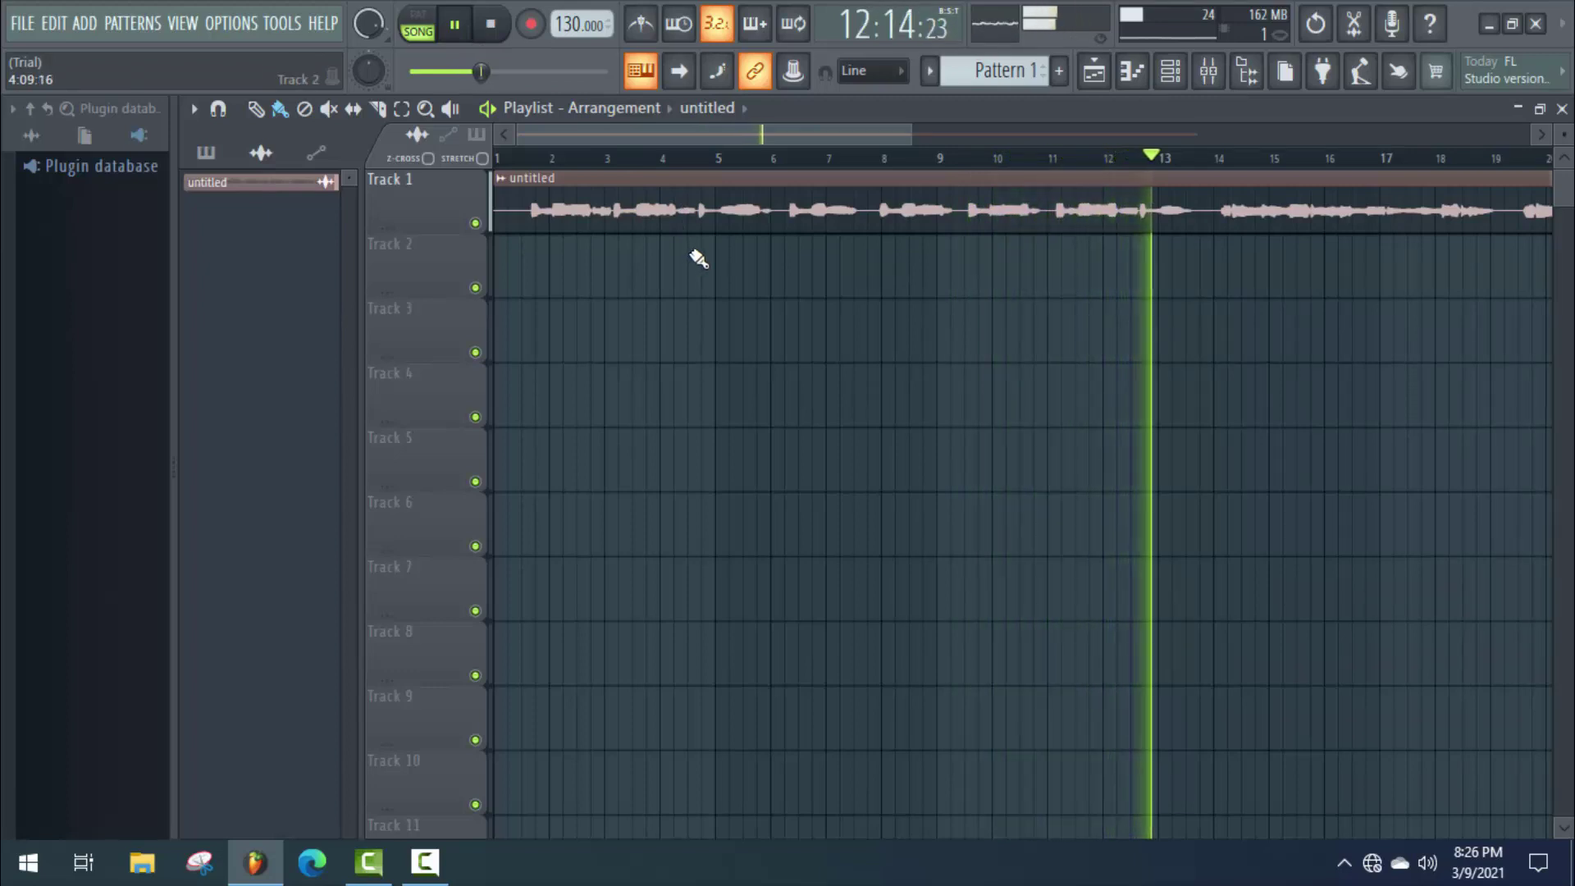
key(space)
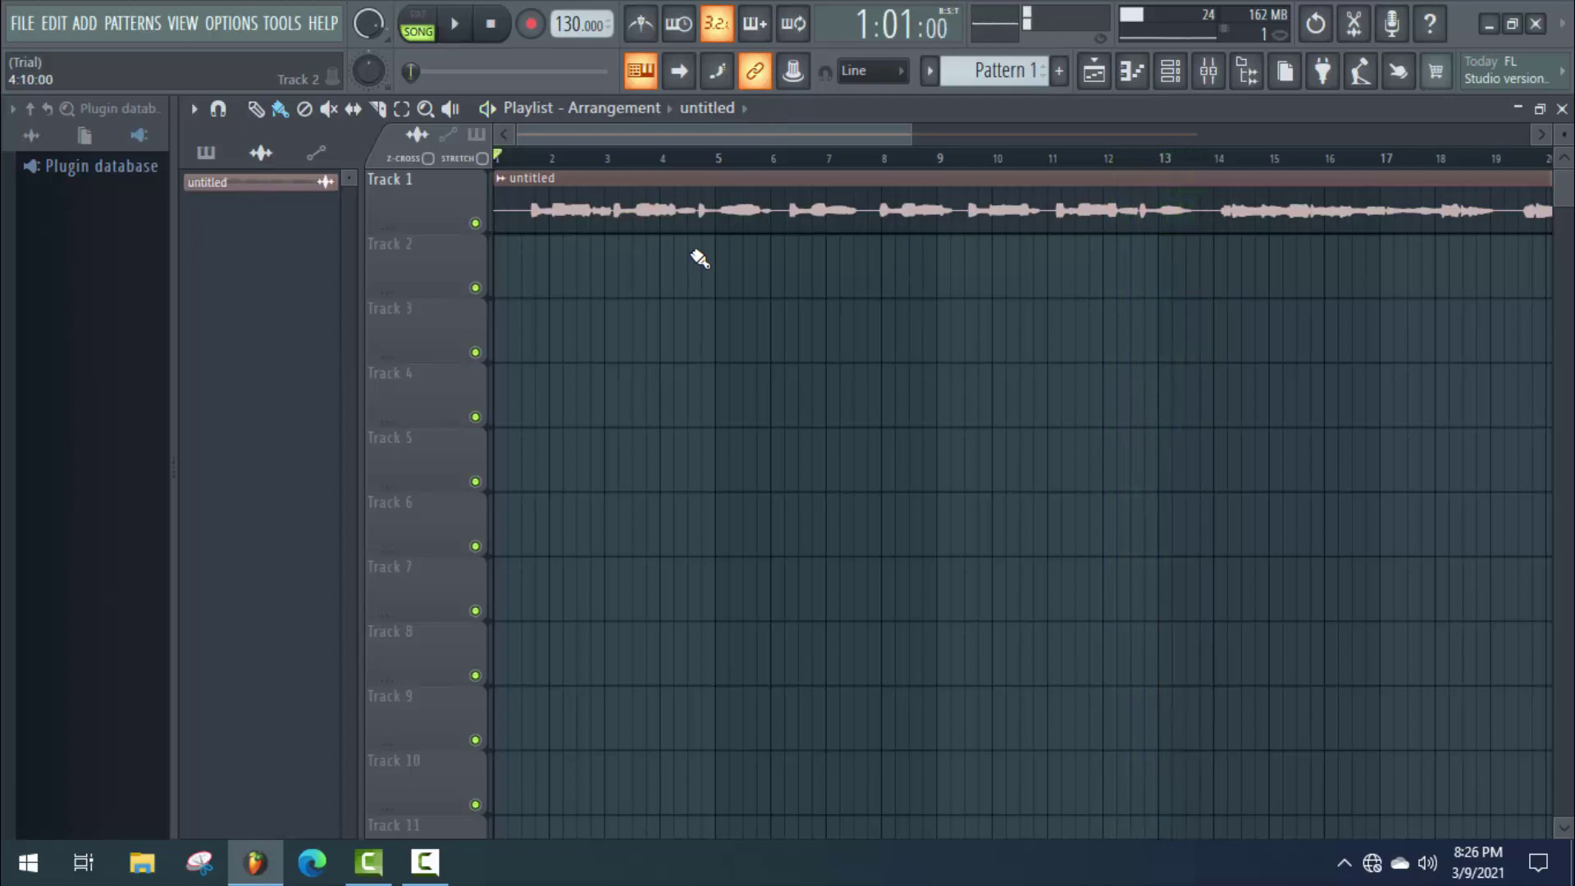